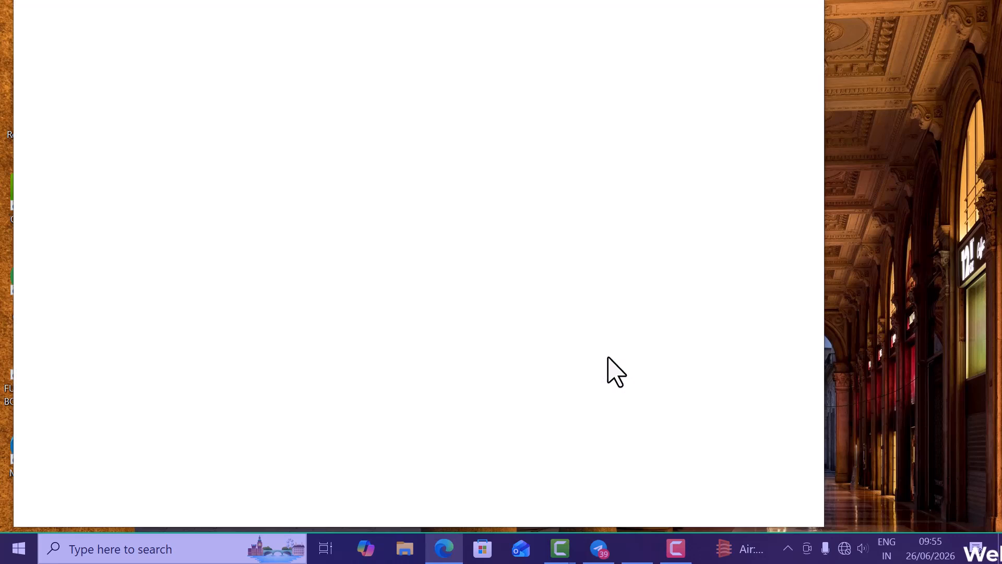
Clear the blank window from the desktop and switch to Urdu InPage 2012
{"action": "left_click", "coordinate": [817, 15]}
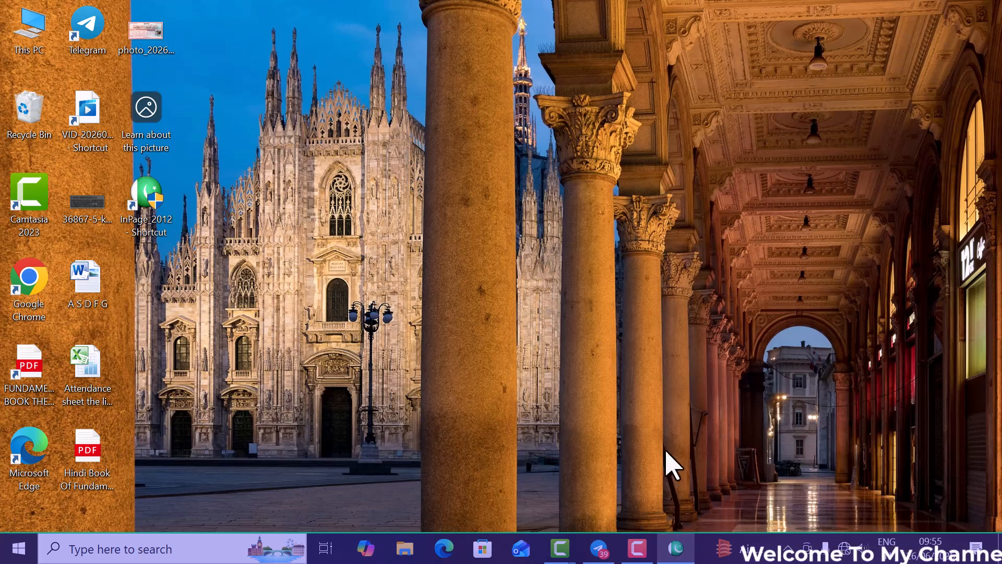
{"action": "mouse_move", "coordinate": [638, 556]}
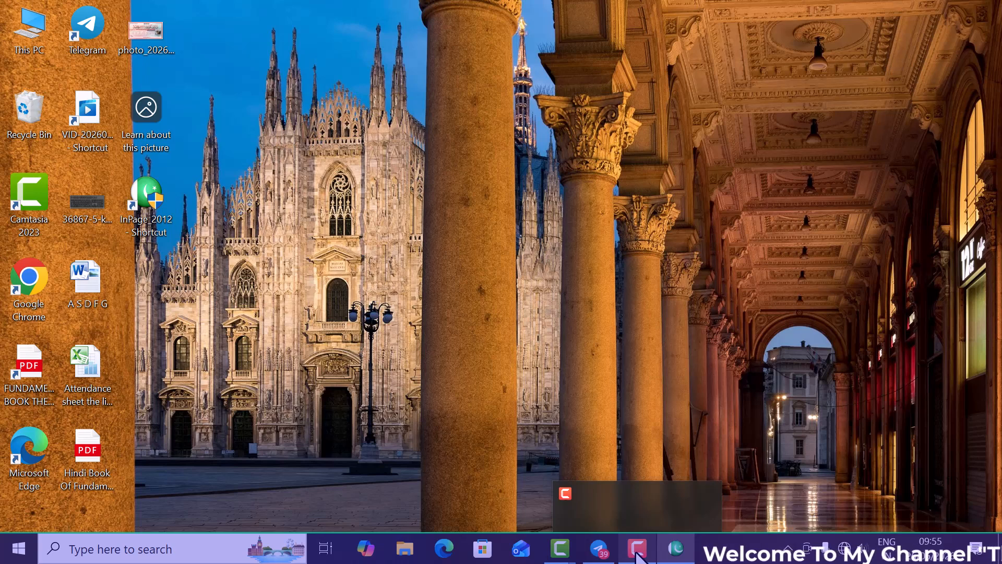
{"action": "mouse_move", "coordinate": [676, 549]}
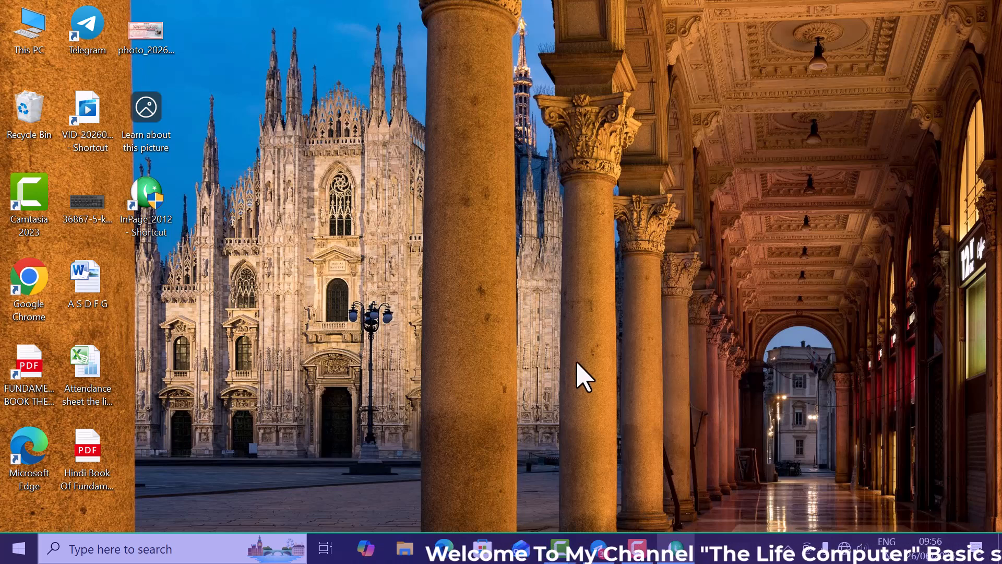
{"action": "left_click", "coordinate": [690, 493]}
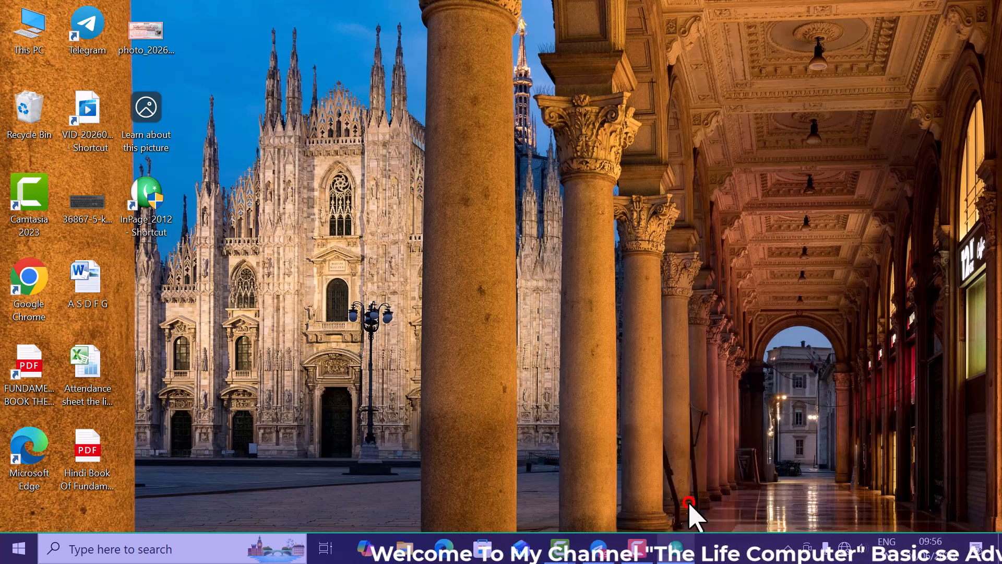
{"action": "left_click", "coordinate": [752, 73]}
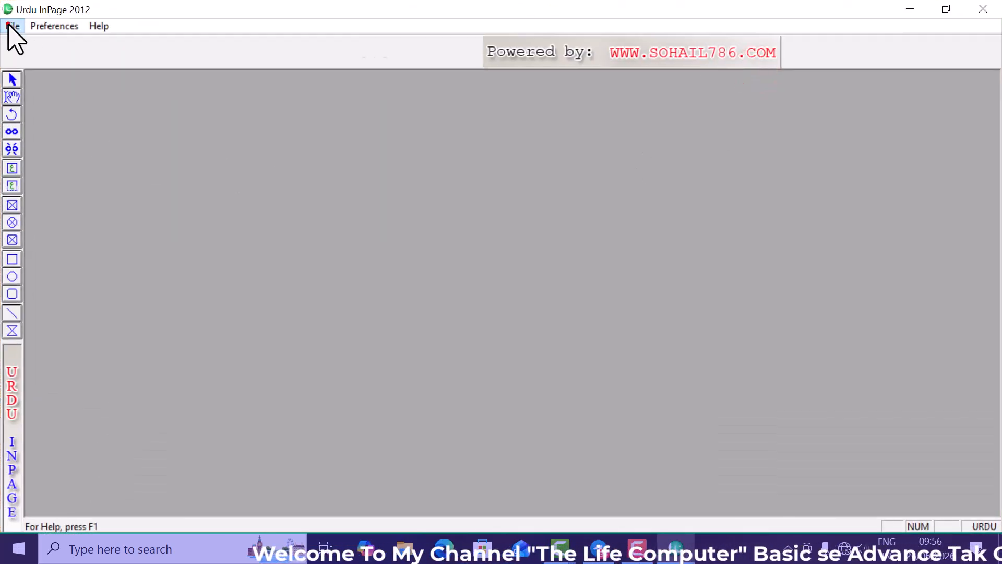
Create a new one-page A4 portrait document with right-to-left direction and an automatic text box
{"action": "left_click", "coordinate": [13, 27]}
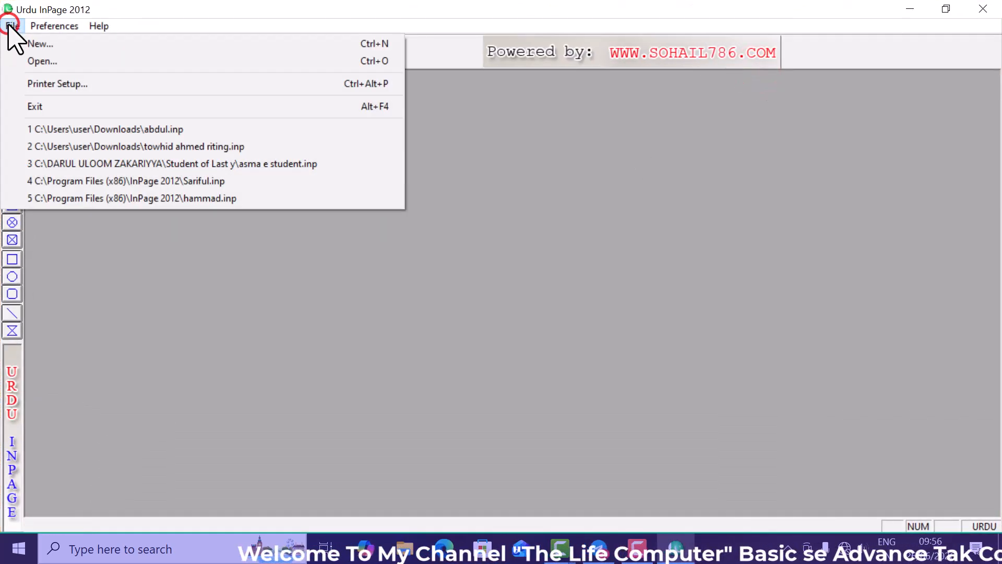
{"action": "left_click", "coordinate": [31, 44]}
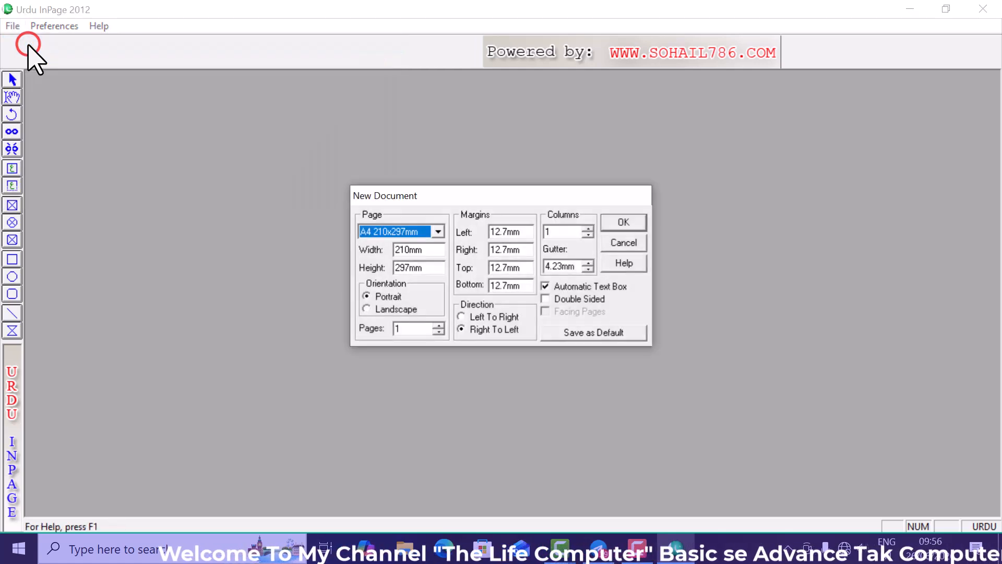
{"action": "left_click", "coordinate": [642, 224]}
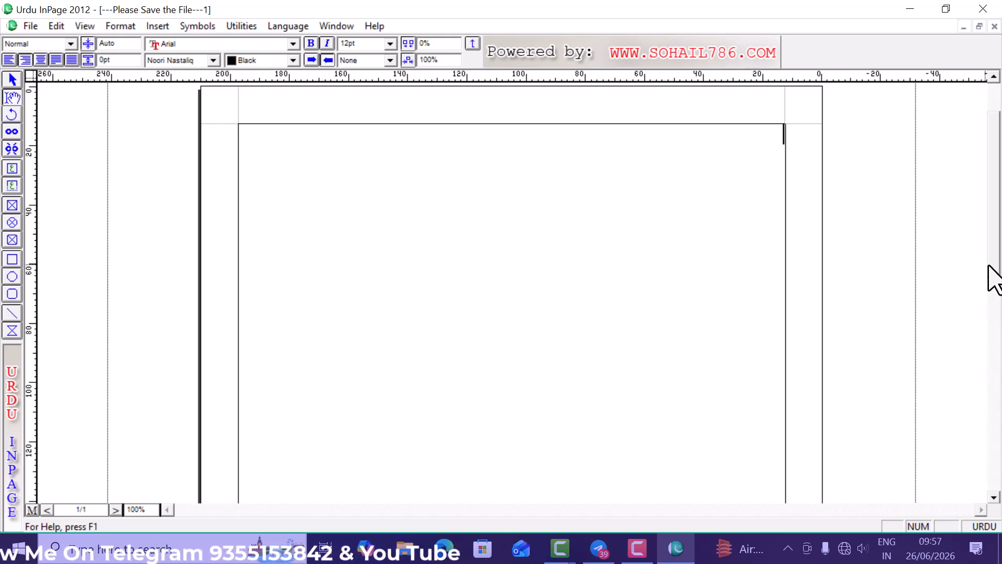
{"action": "left_click_drag", "start_coordinate": [458, 306], "coordinate": [478, 342]}
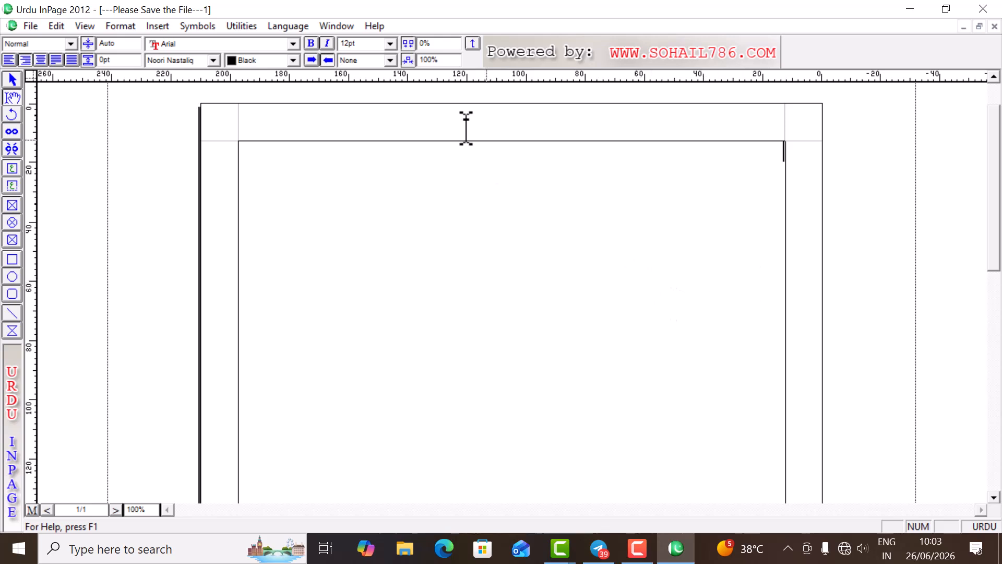
Enter the line "آج سے ہم لوگ ان پیج میں ٹولس بار شروع کررہے ہیں" at 36 pt on the page
{"action": "left_click", "coordinate": [390, 44]}
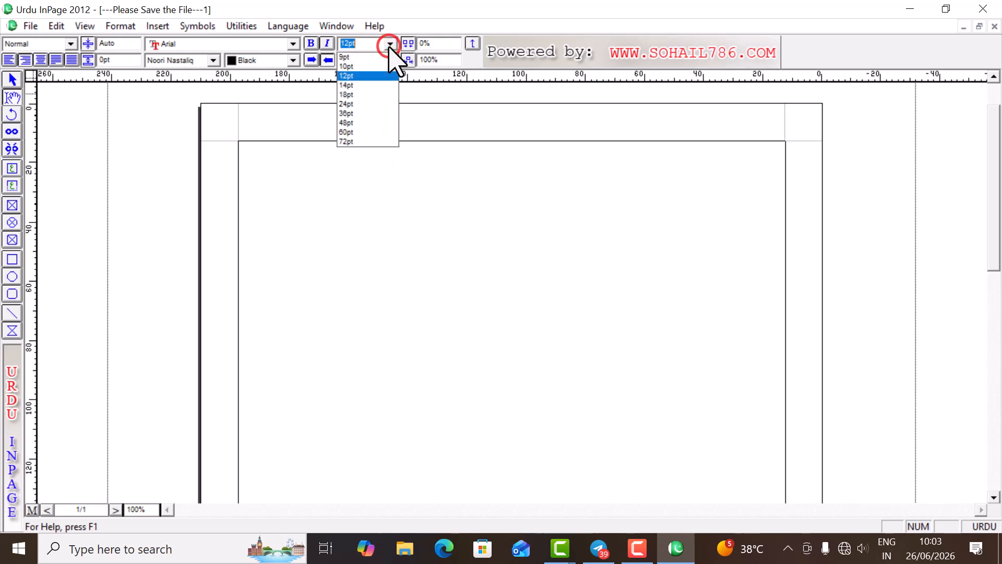
{"action": "left_click", "coordinate": [351, 113]}
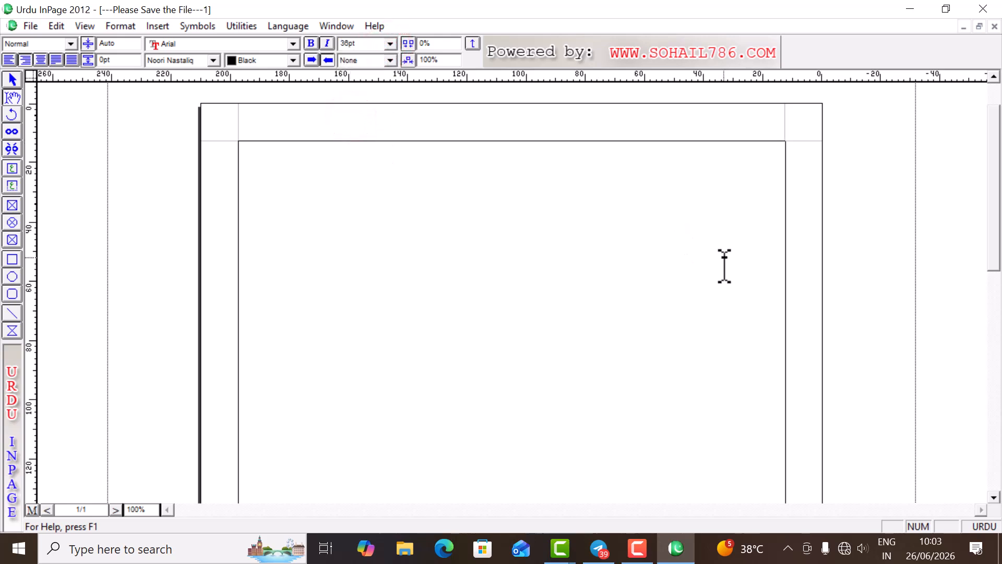
{"action": "type", "text": "آج سے"}
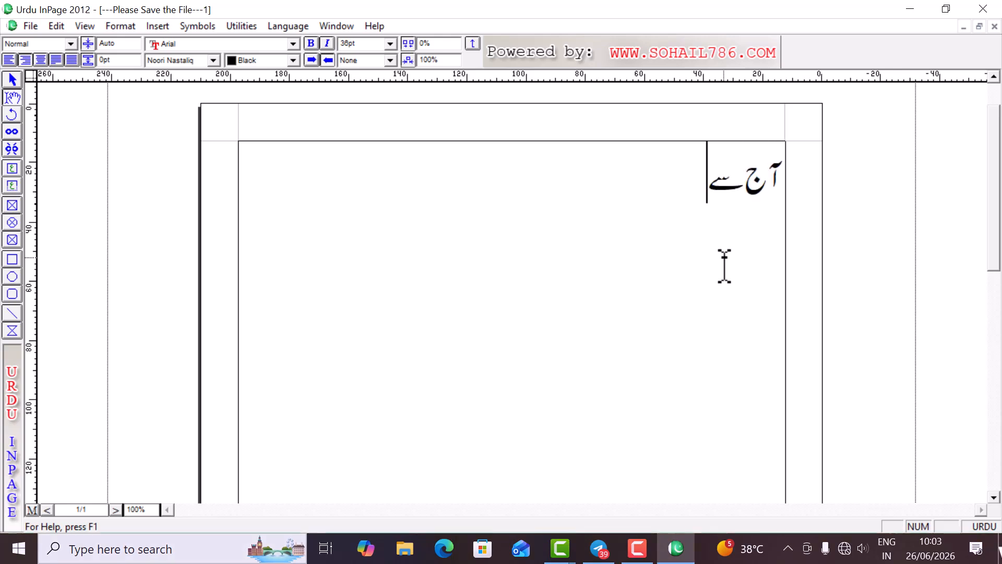
{"action": "type", "text": " ہم لوگ ان پیس و"}
{"action": "key", "text": "BackSpace"}
{"action": "key", "text": "BackSpace"}
{"action": "key", "text": "BackSpace"}
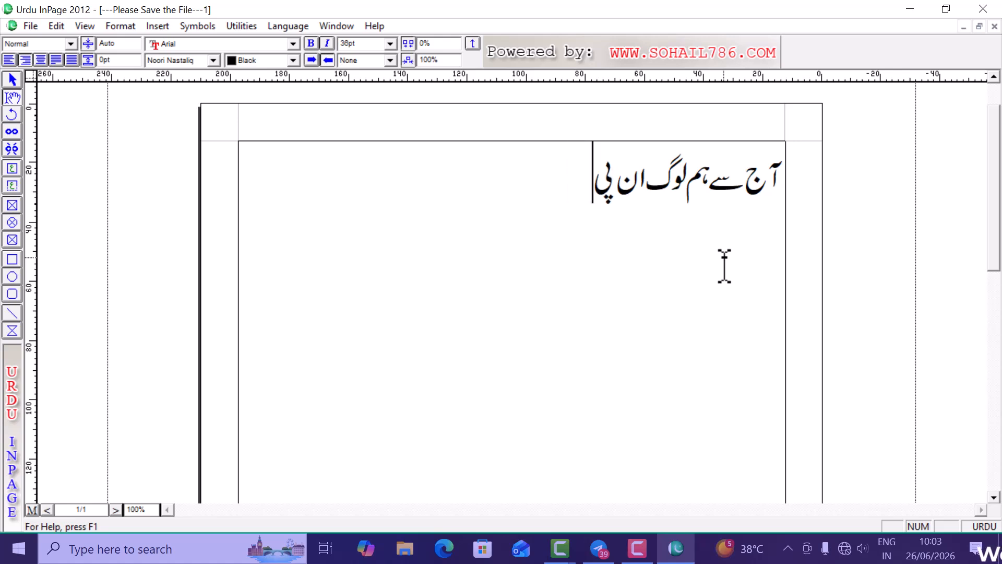
{"action": "type", "text": "چ میں"}
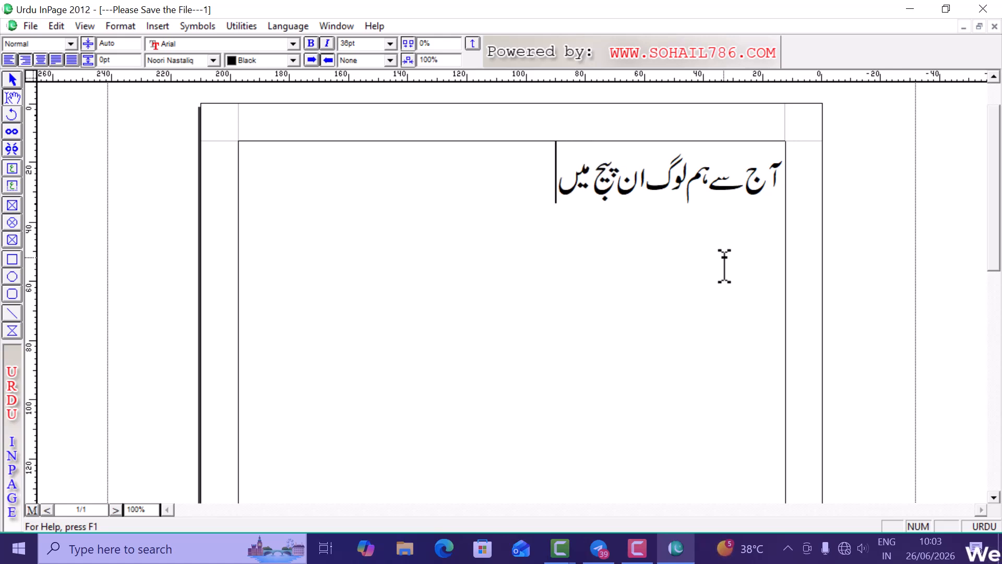
{"action": "type", "text": " ٹول"}
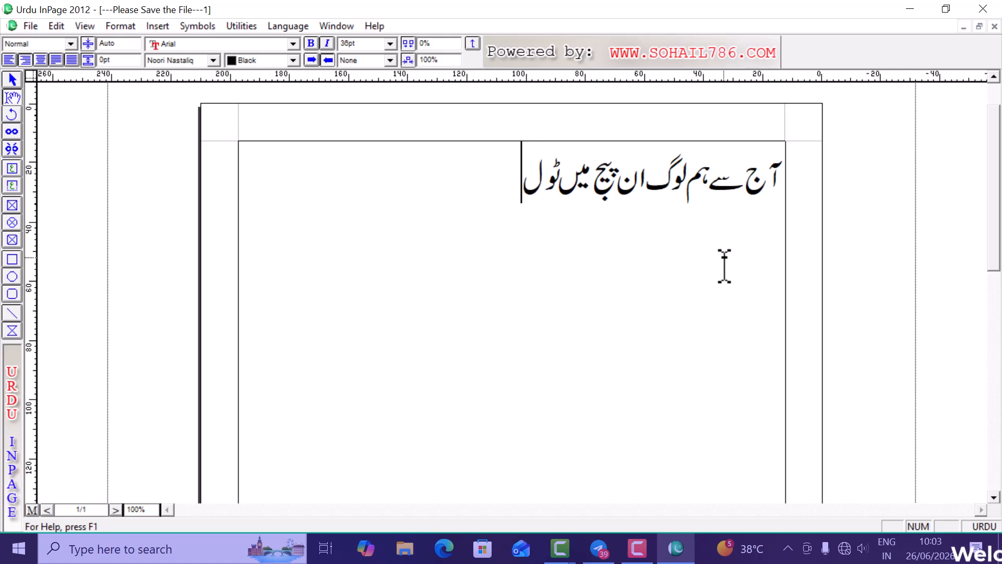
{"action": "type", "text": "س بار"}
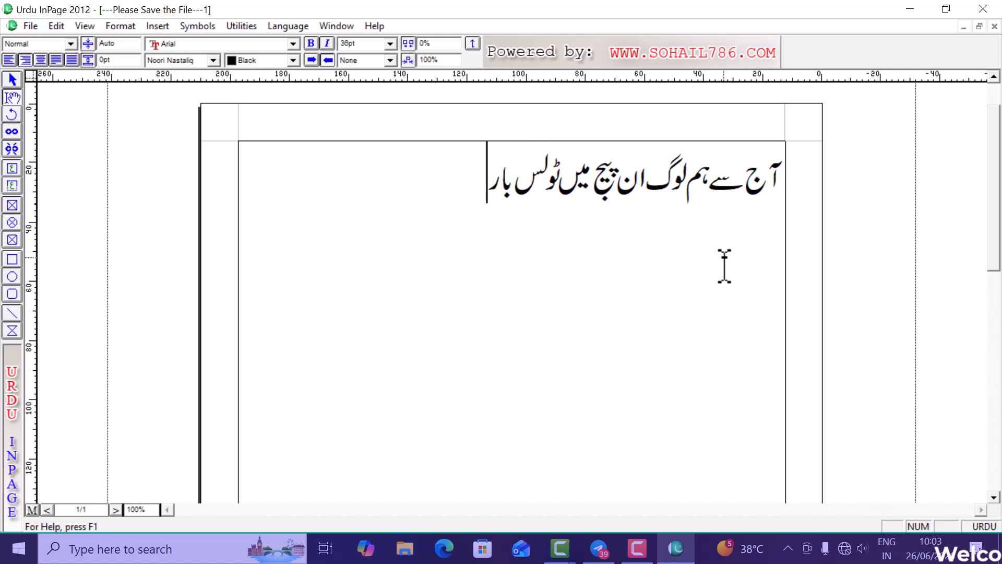
{"action": "type", "text": " شروع"}
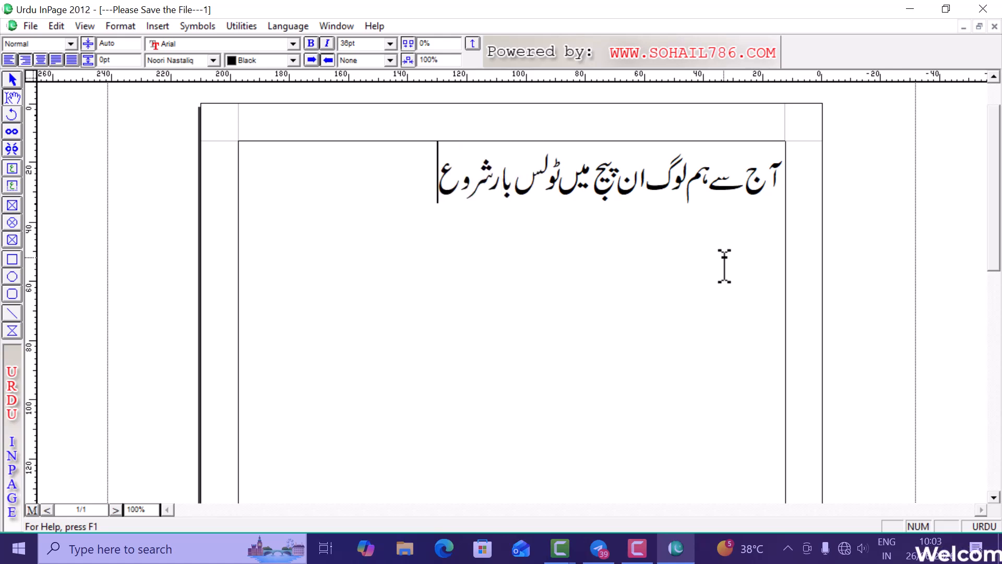
{"action": "type", "text": " کررہے ہیں"}
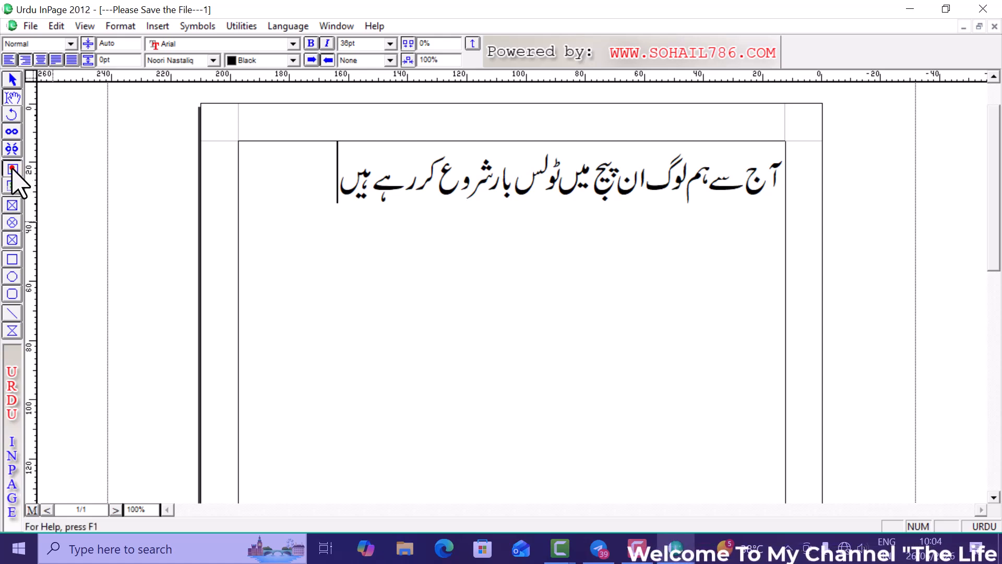
Draw a text box about 71 mm wide and 48 mm high below the Urdu line
{"action": "left_click", "coordinate": [12, 169]}
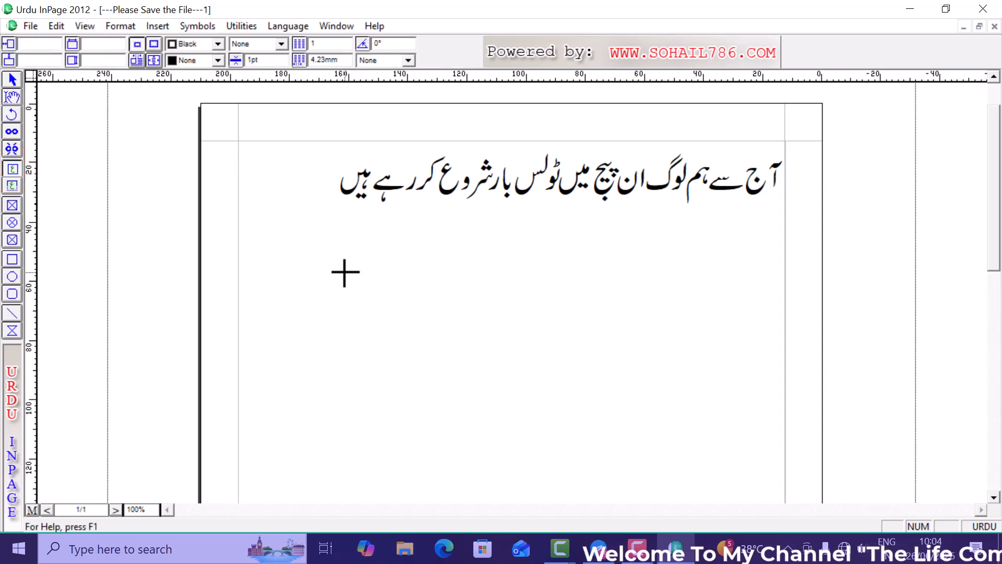
{"action": "left_click_drag", "start_coordinate": [345, 270], "coordinate": [553, 412]}
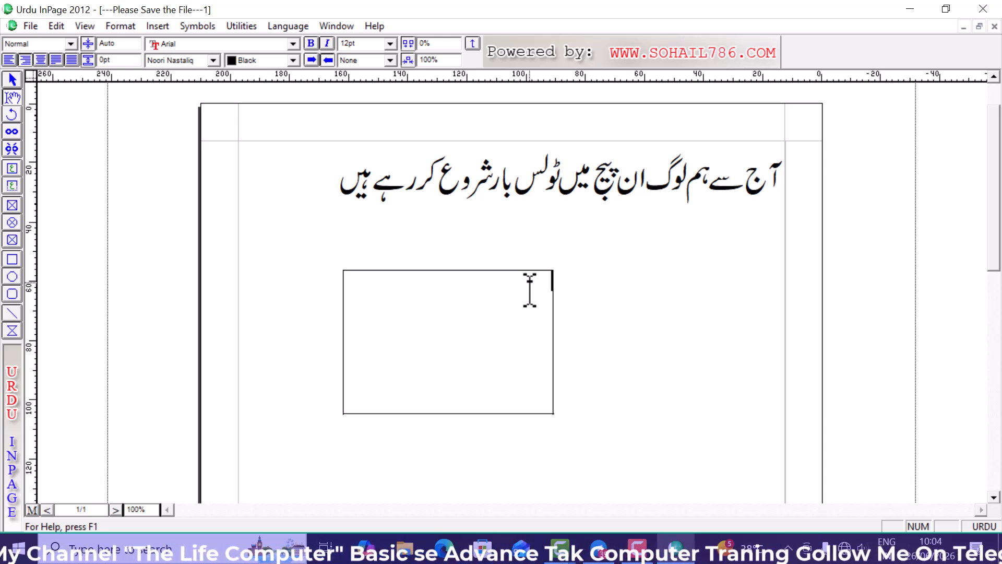
Highlight the whole Urdu line as text, and place the text cursor in the empty box and back at the line's end
{"action": "left_click_drag", "start_coordinate": [329, 182], "coordinate": [797, 210]}
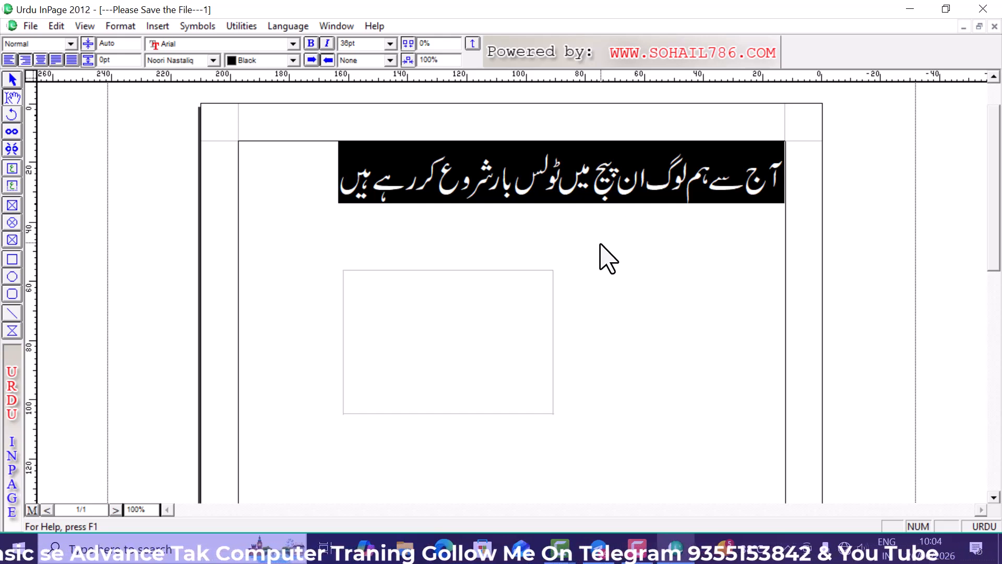
{"action": "left_click", "coordinate": [336, 196]}
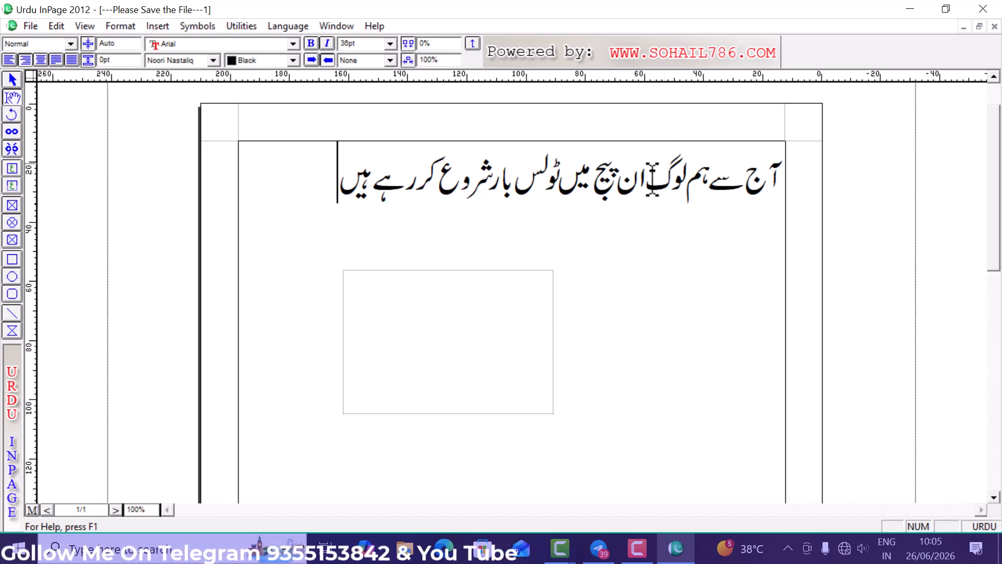
{"action": "left_click", "coordinate": [499, 332]}
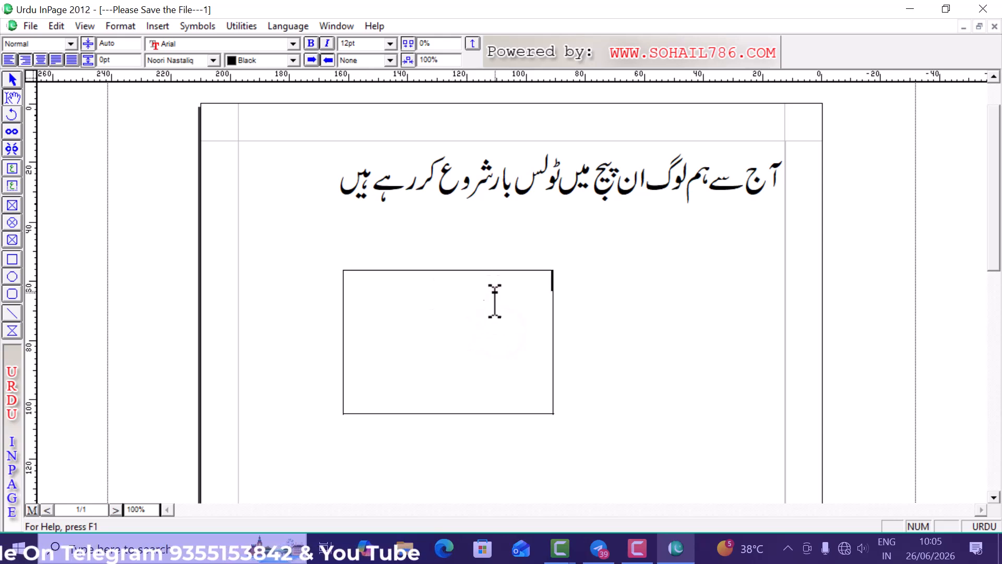
{"action": "left_click", "coordinate": [331, 187]}
{"action": "left_click_drag", "start_coordinate": [331, 186], "coordinate": [787, 198]}
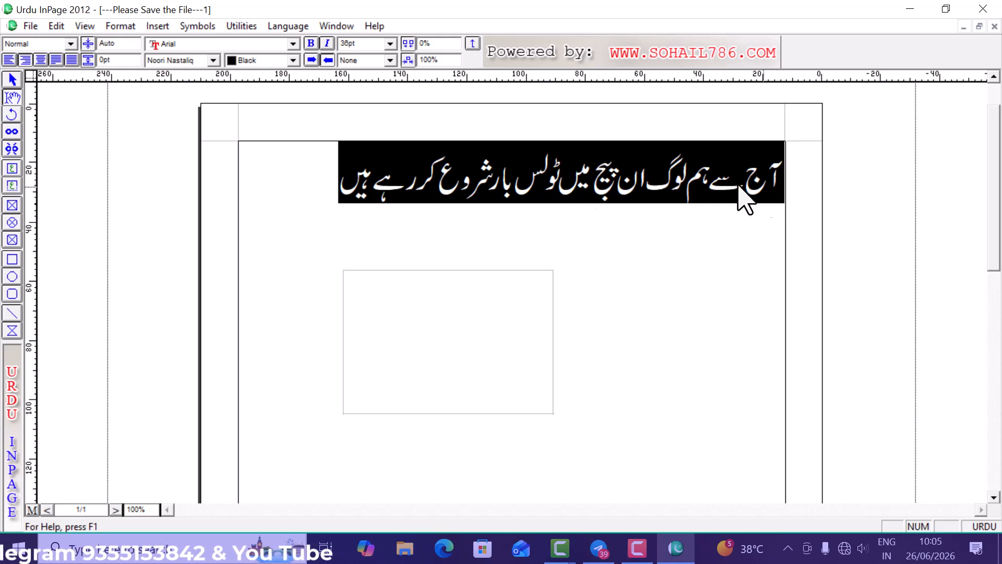
{"action": "left_click", "coordinate": [328, 188]}
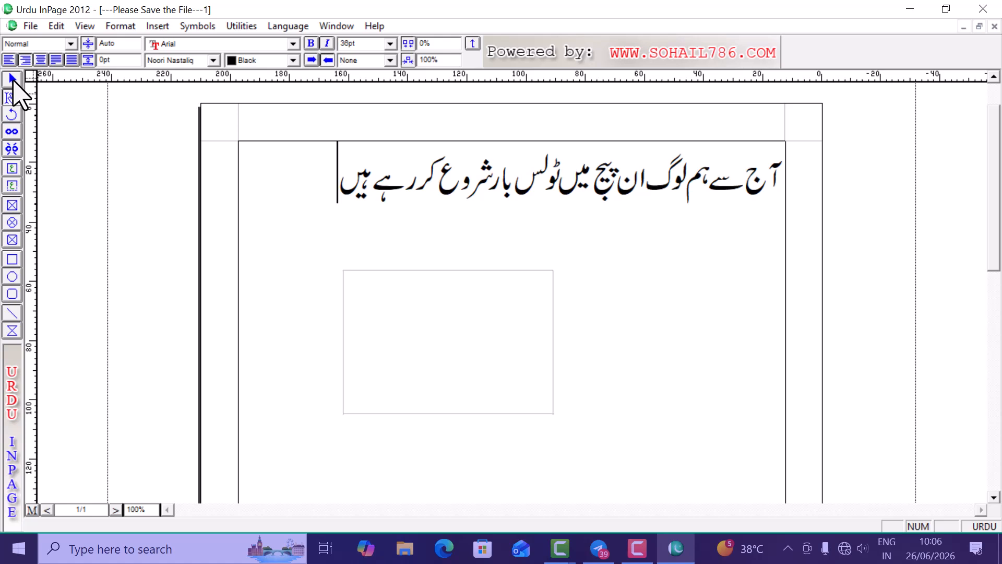
With the selection arrow tool, select the empty text box as an object and the main text frame holding the Urdu line
{"action": "left_click", "coordinate": [12, 79]}
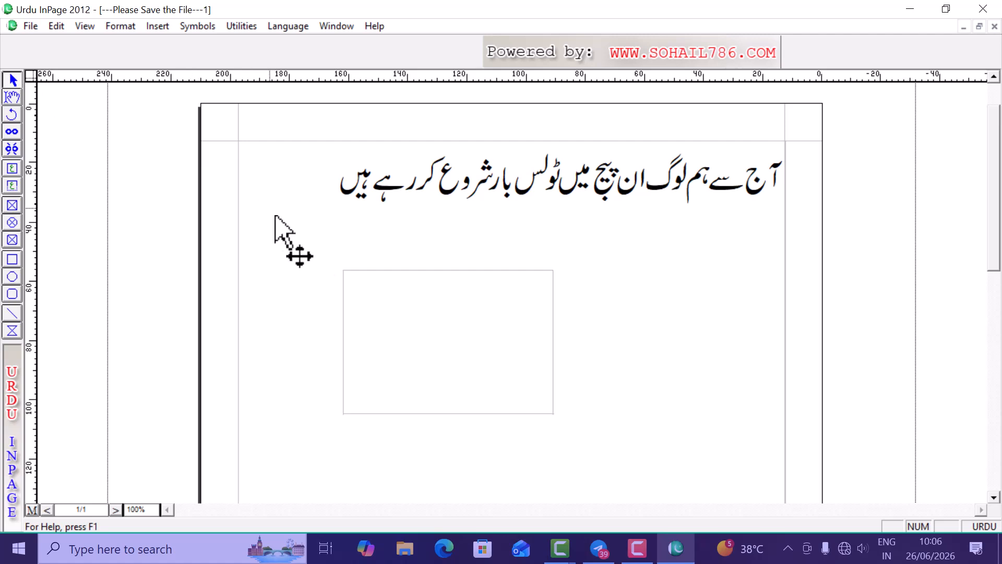
{"action": "left_click", "coordinate": [452, 335]}
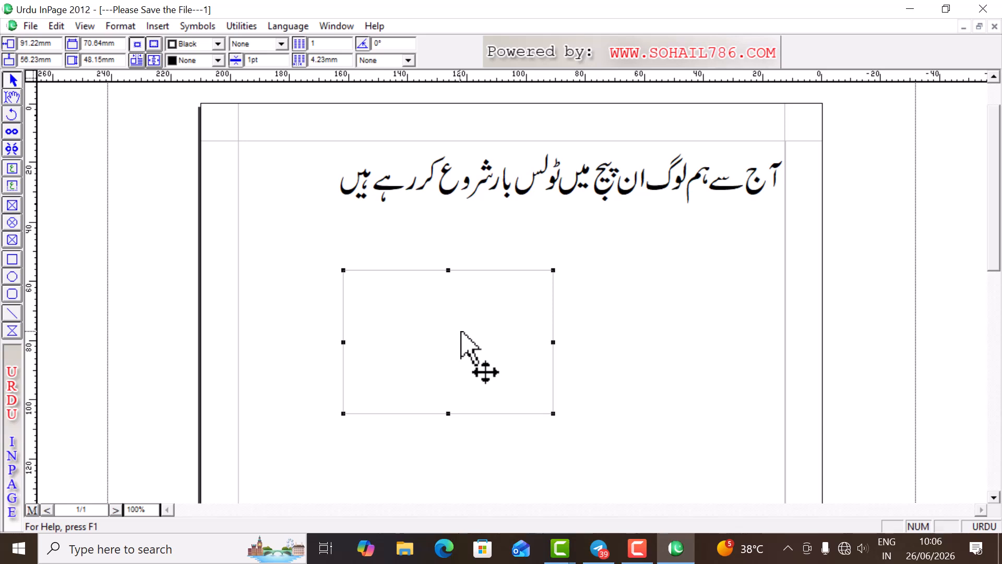
{"action": "left_click", "coordinate": [343, 189]}
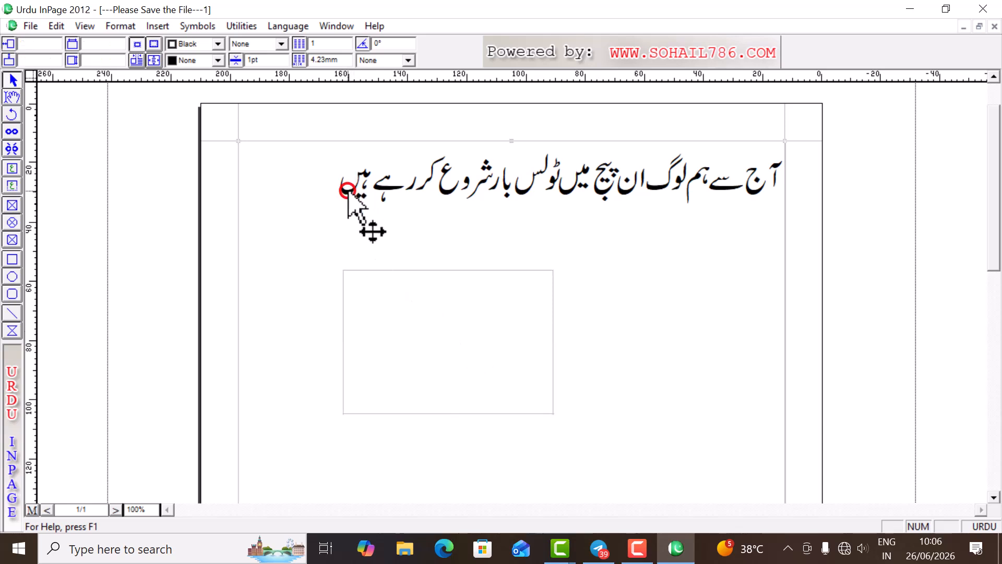
{"action": "left_click", "coordinate": [549, 180]}
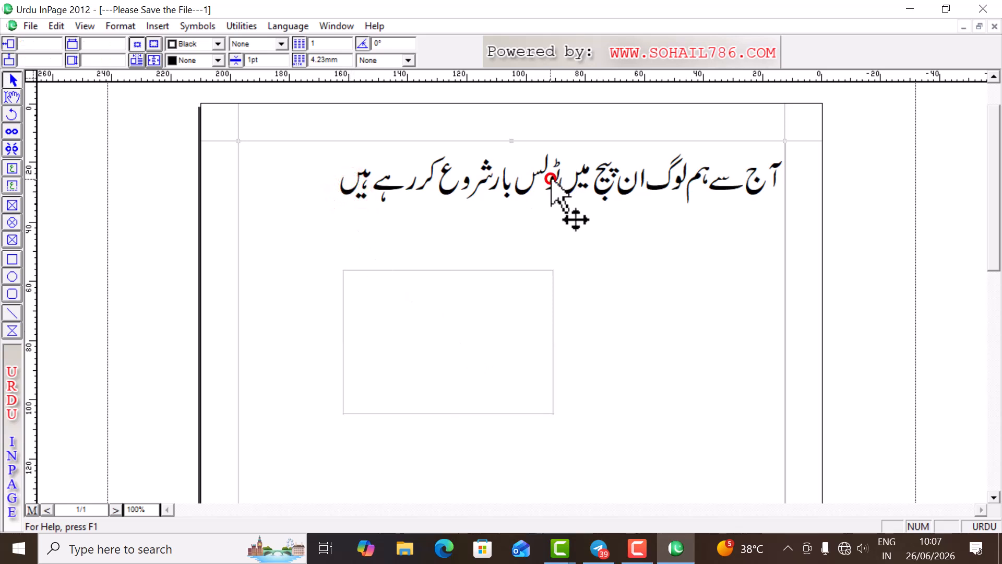
{"action": "left_click", "coordinate": [624, 192]}
{"action": "left_click", "coordinate": [721, 186]}
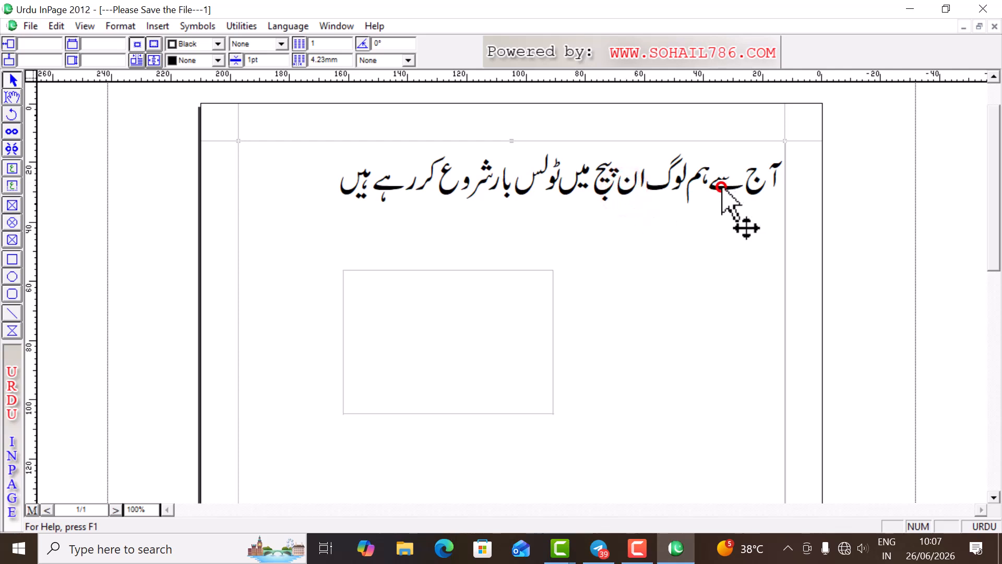
{"action": "left_click", "coordinate": [338, 192]}
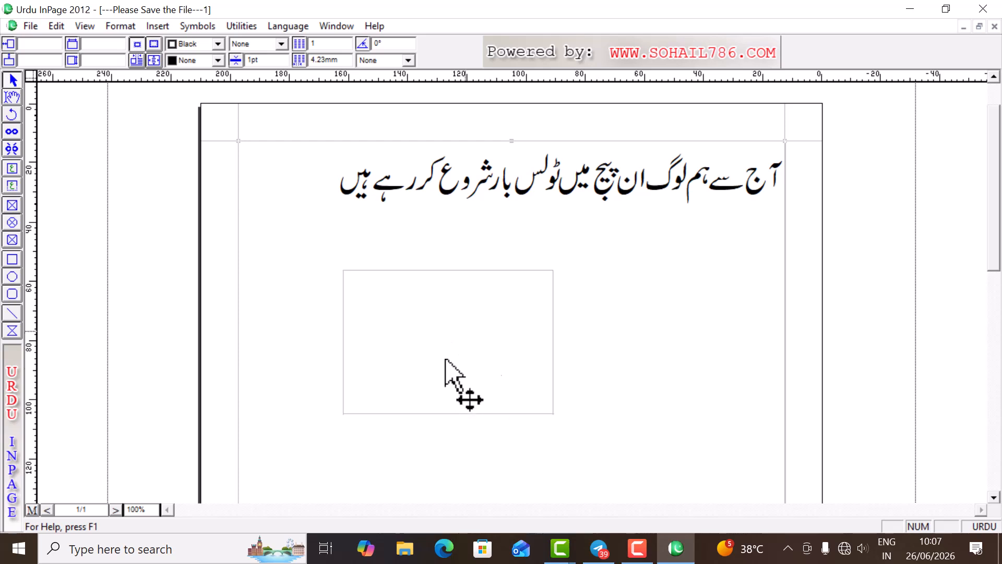
Widen the empty text box to about 140 mm by moving its right edge outward
{"action": "left_click", "coordinate": [451, 336]}
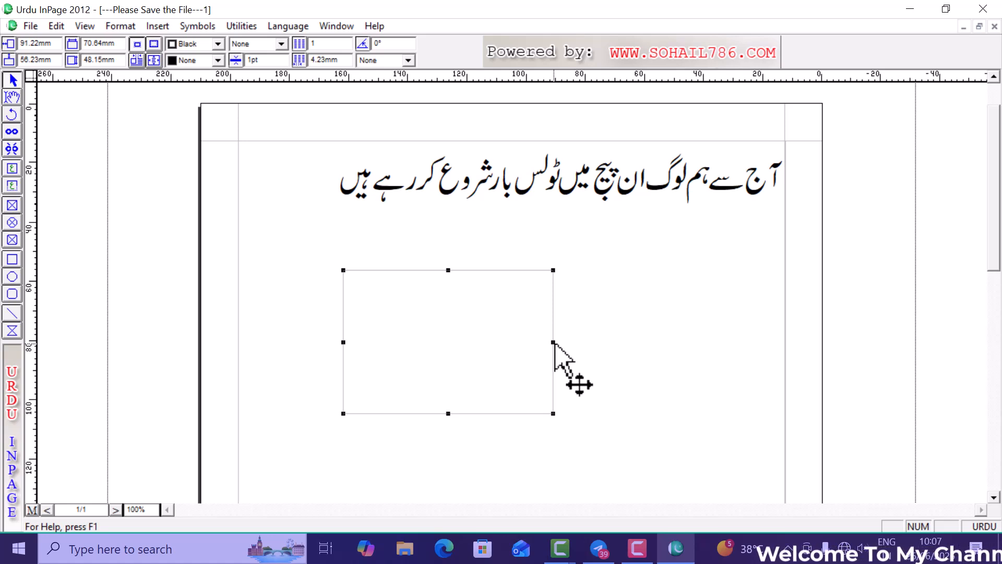
{"action": "left_click", "coordinate": [555, 343]}
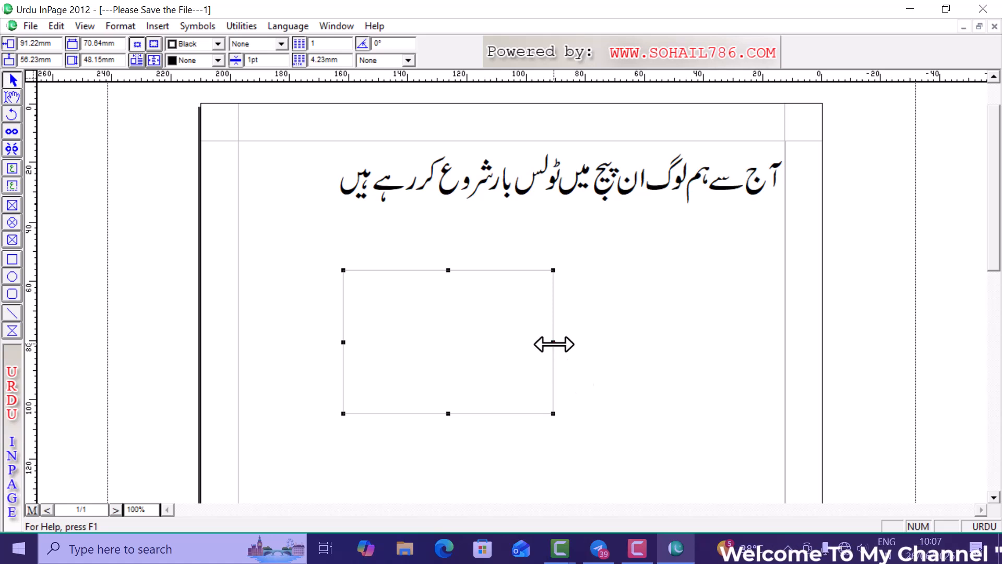
{"action": "left_click_drag", "start_coordinate": [555, 343], "coordinate": [759, 358]}
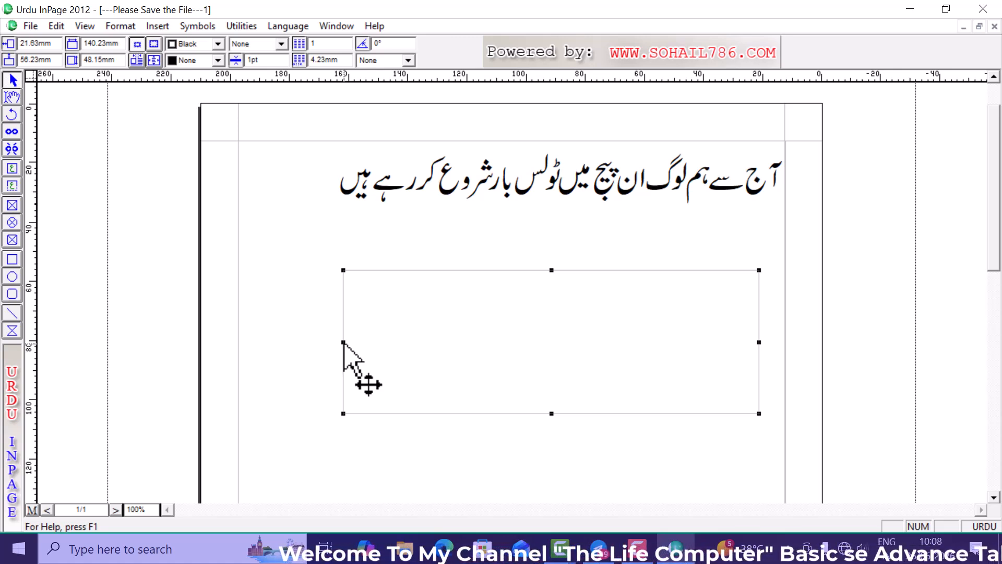
Resize the empty text box from its left edge, top edge and bottom-right corner, ending about 97 mm wide and 43 mm high
{"action": "left_click", "coordinate": [343, 343]}
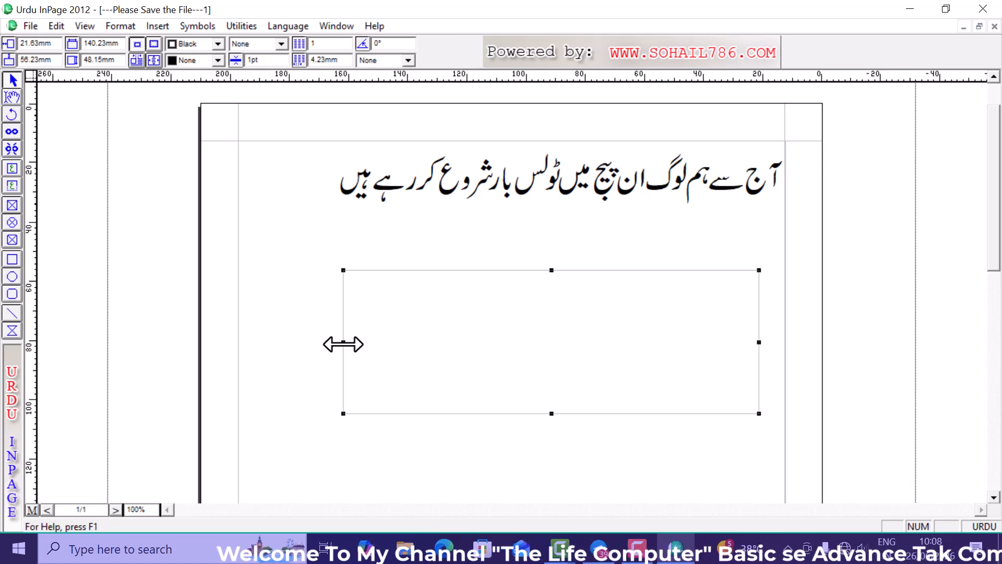
{"action": "left_click_drag", "start_coordinate": [343, 344], "coordinate": [259, 359]}
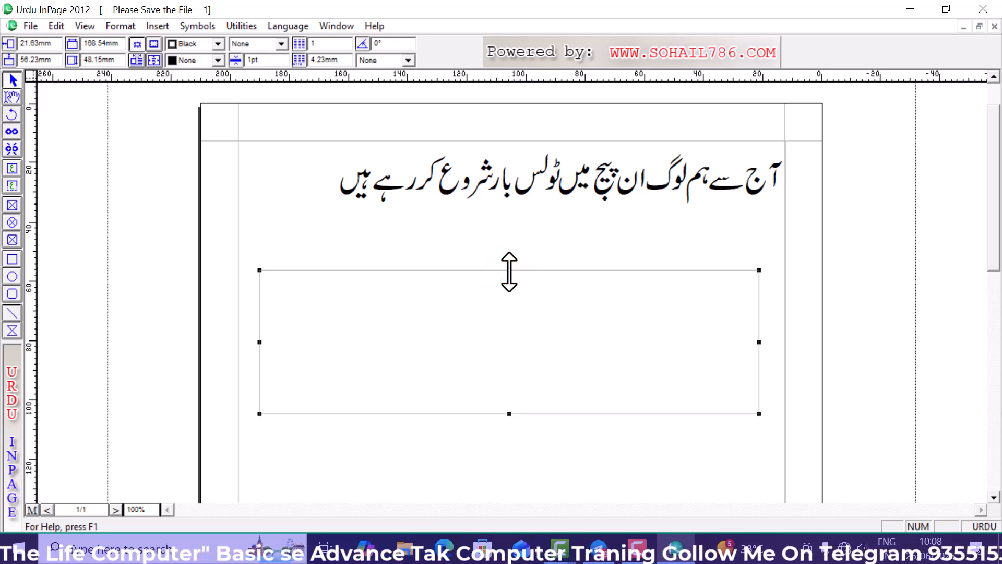
{"action": "left_click_drag", "start_coordinate": [509, 272], "coordinate": [509, 233]}
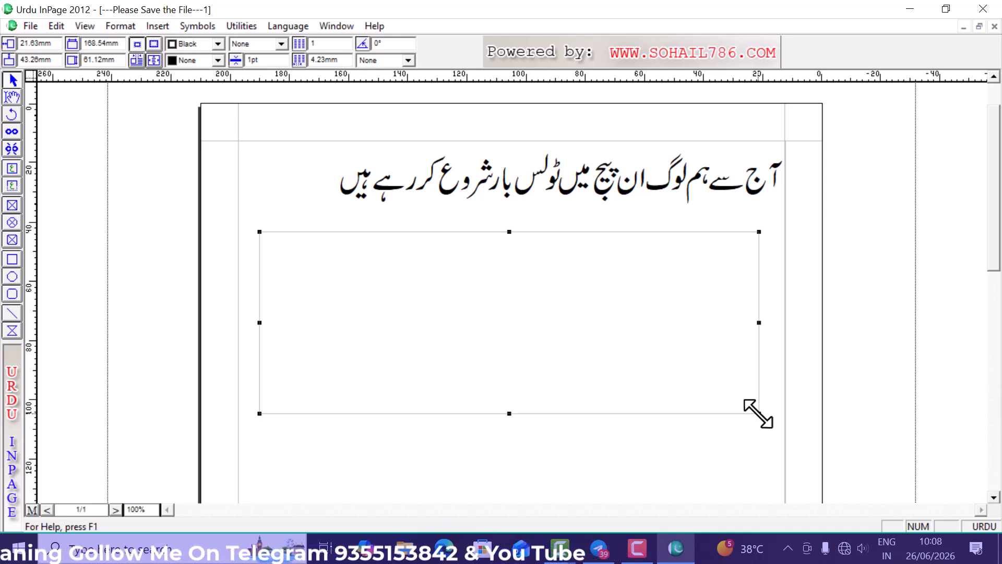
{"action": "left_click_drag", "start_coordinate": [759, 413], "coordinate": [546, 361]}
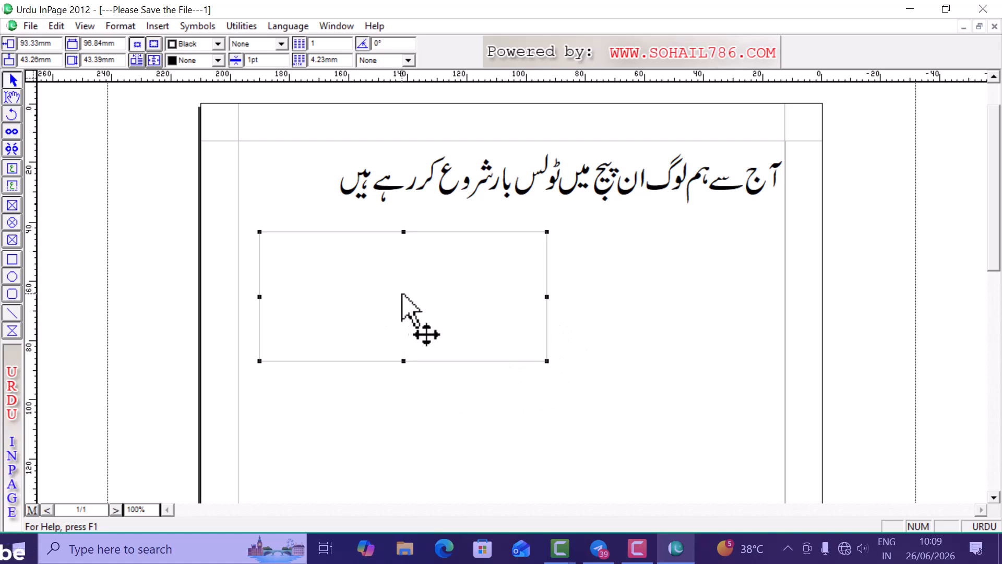
Move the empty text box around the page, placing it against the left margin about 85 mm below the page's top edge
{"action": "left_click", "coordinate": [351, 283]}
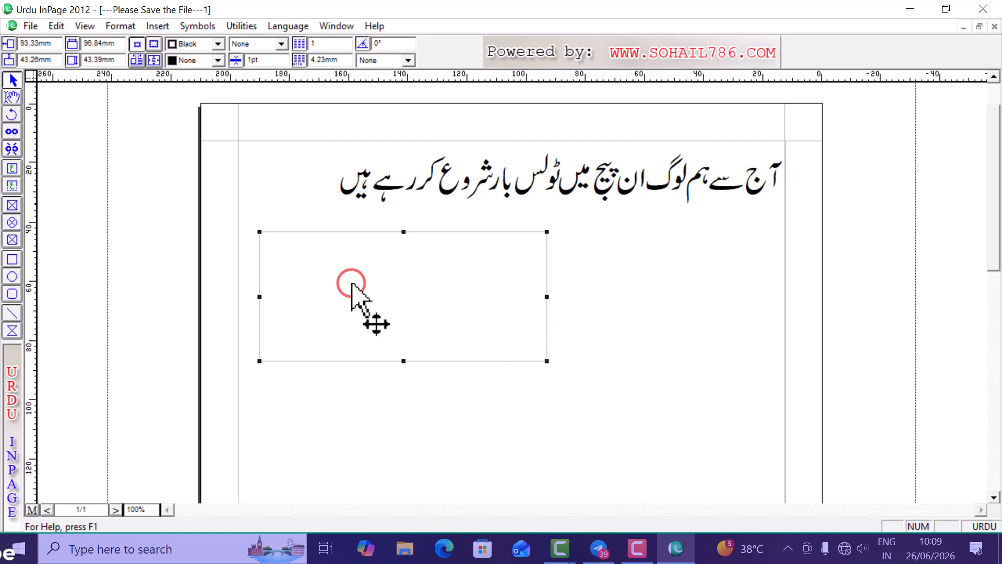
{"action": "left_click_drag", "start_coordinate": [394, 295], "coordinate": [570, 290]}
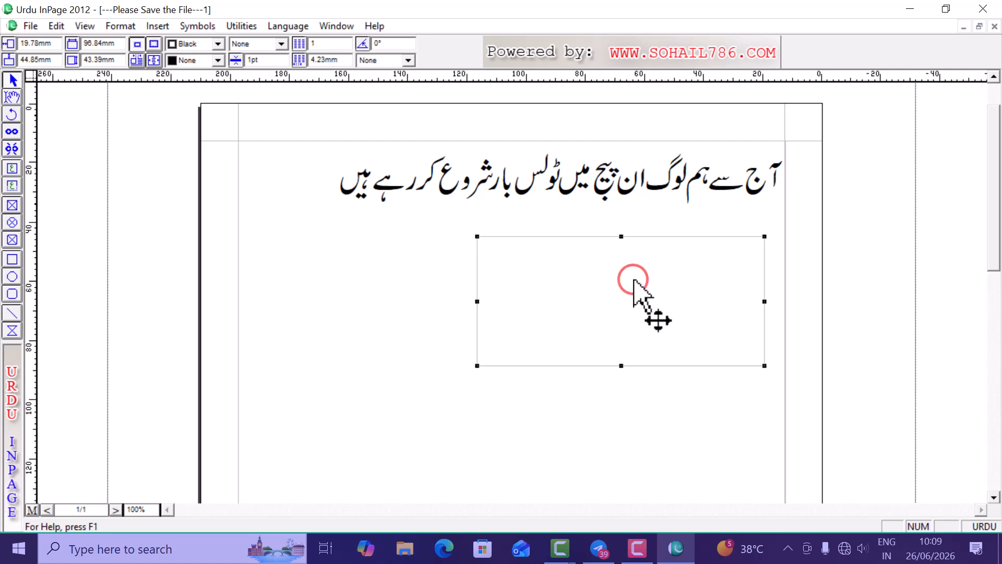
{"action": "left_click_drag", "start_coordinate": [633, 279], "coordinate": [637, 414]}
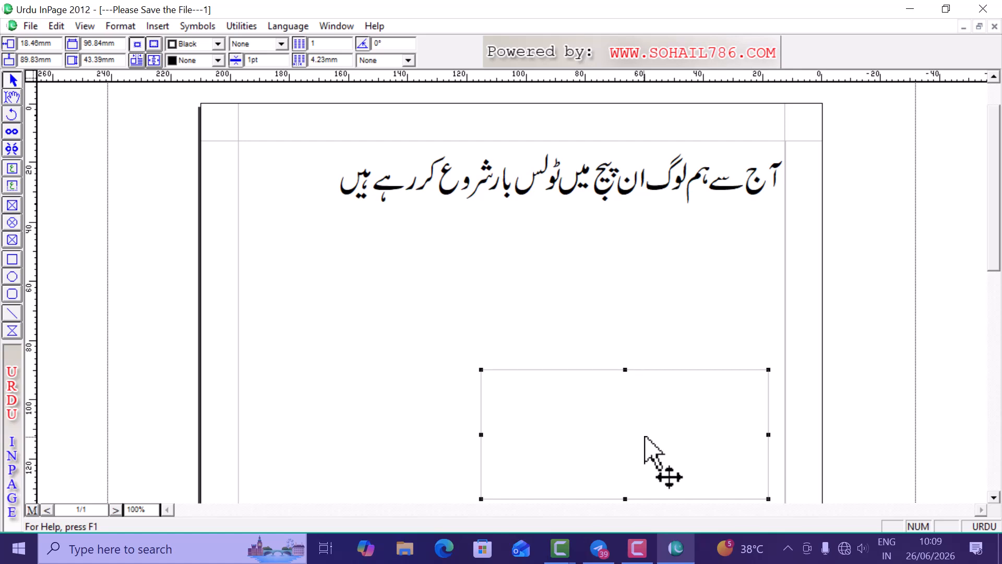
{"action": "left_click_drag", "start_coordinate": [644, 435], "coordinate": [402, 422]}
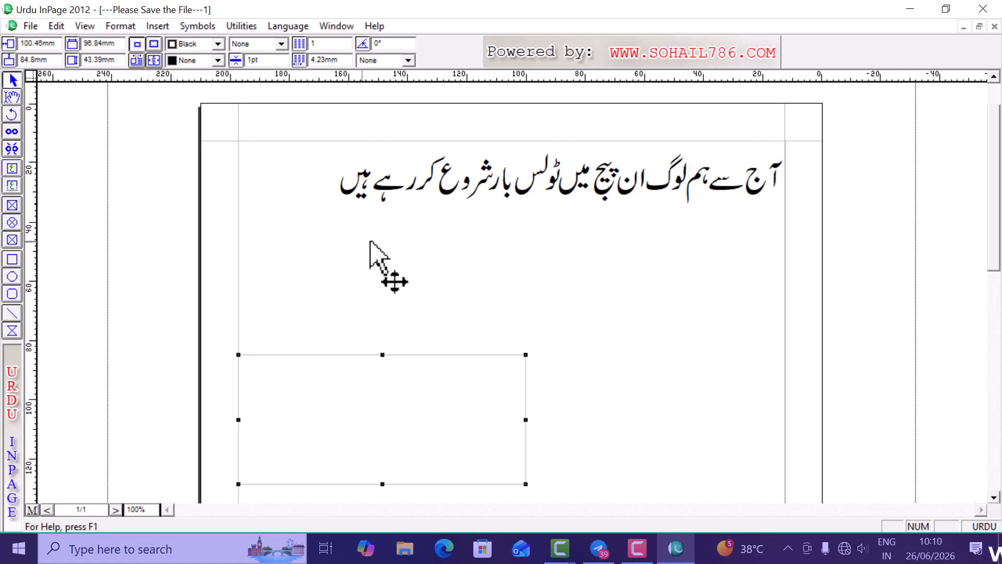
Continue the Urdu line in the main text frame with "اور ہم بہت محنت پڑھ رہے ہیں"
{"action": "left_click", "coordinate": [333, 191]}
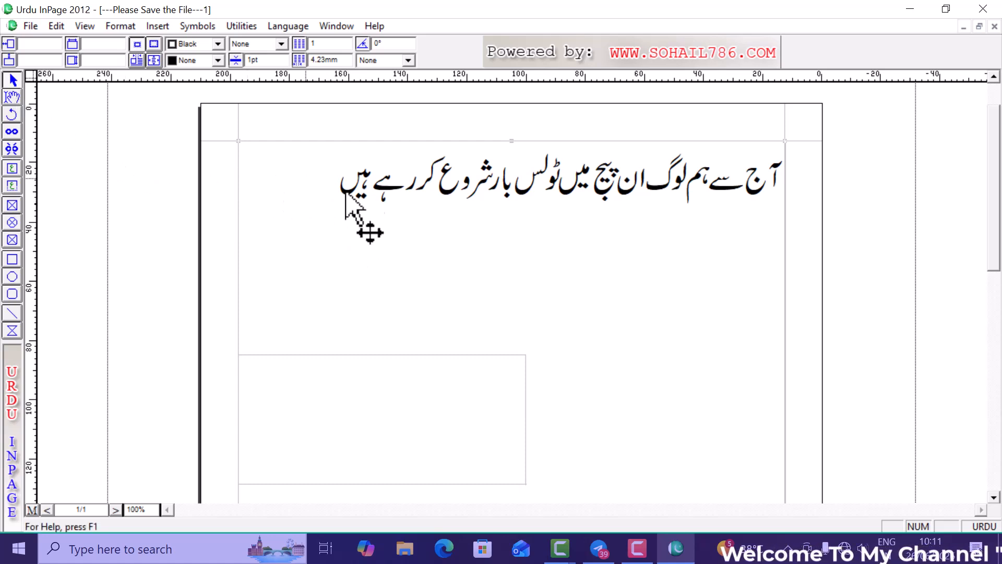
{"action": "left_click", "coordinate": [12, 97]}
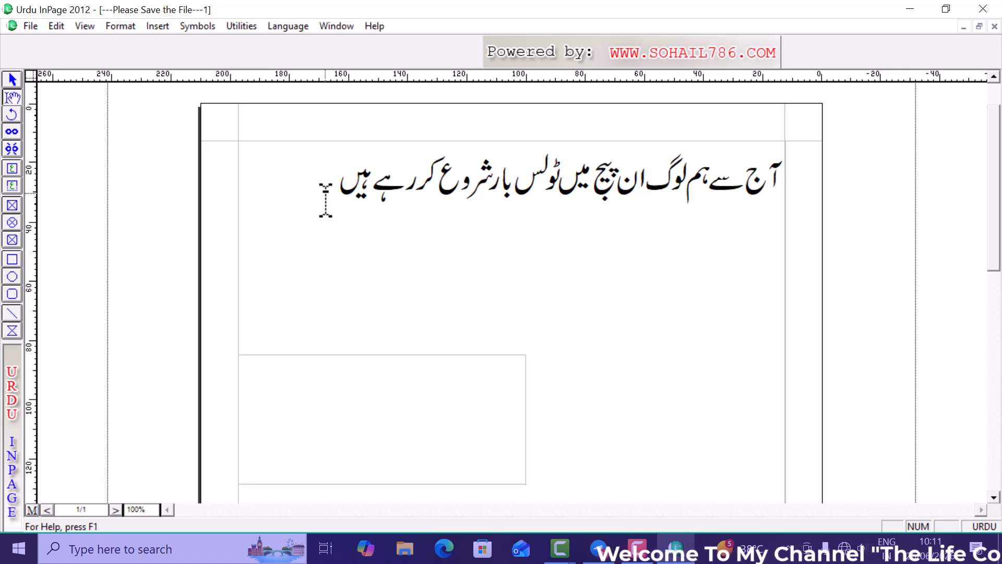
{"action": "left_click", "coordinate": [336, 180]}
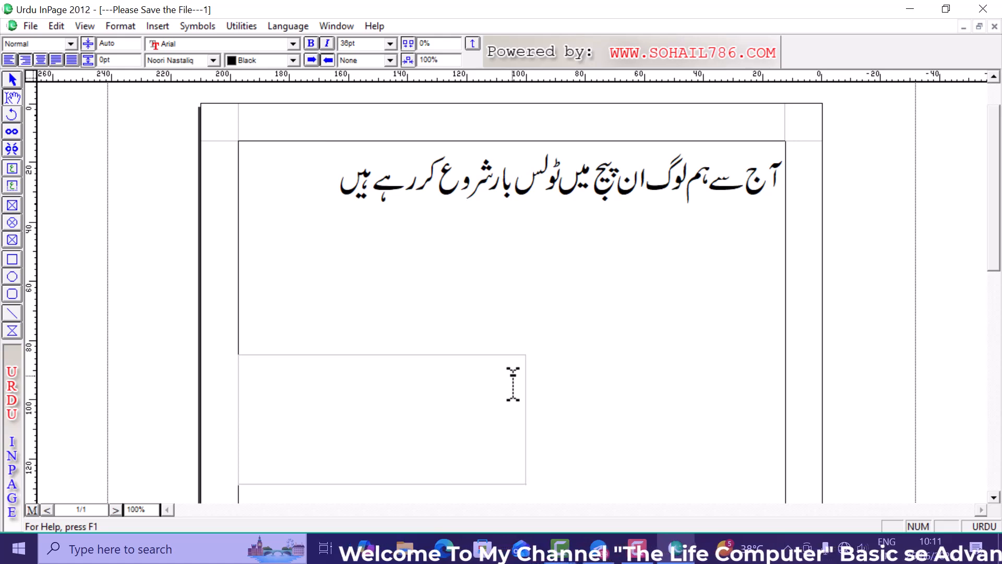
{"action": "type", "text": "اور ہم"}
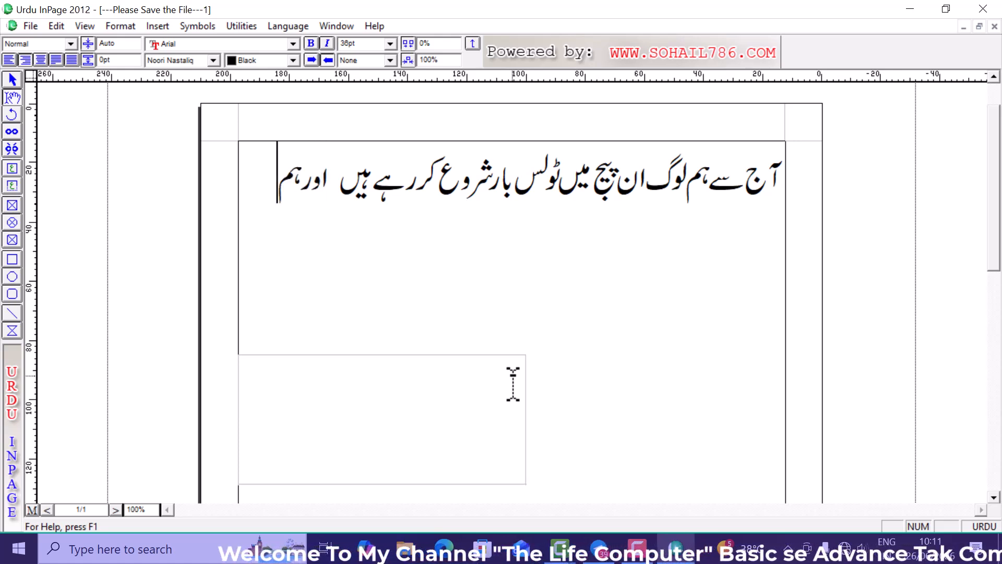
{"action": "type", "text": " ب"}
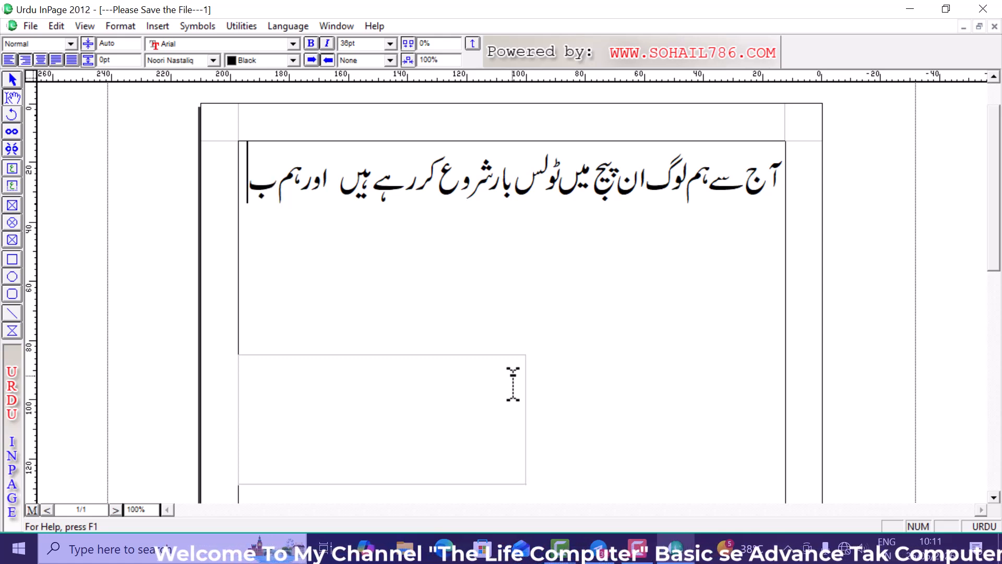
{"action": "type", "text": "ہت مح"}
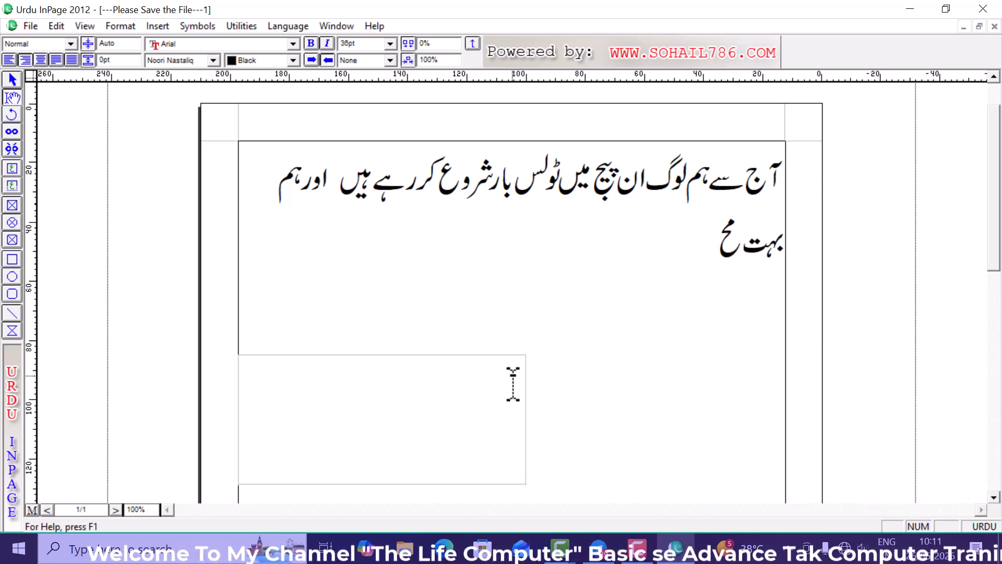
{"action": "type", "text": "نت پرھ"}
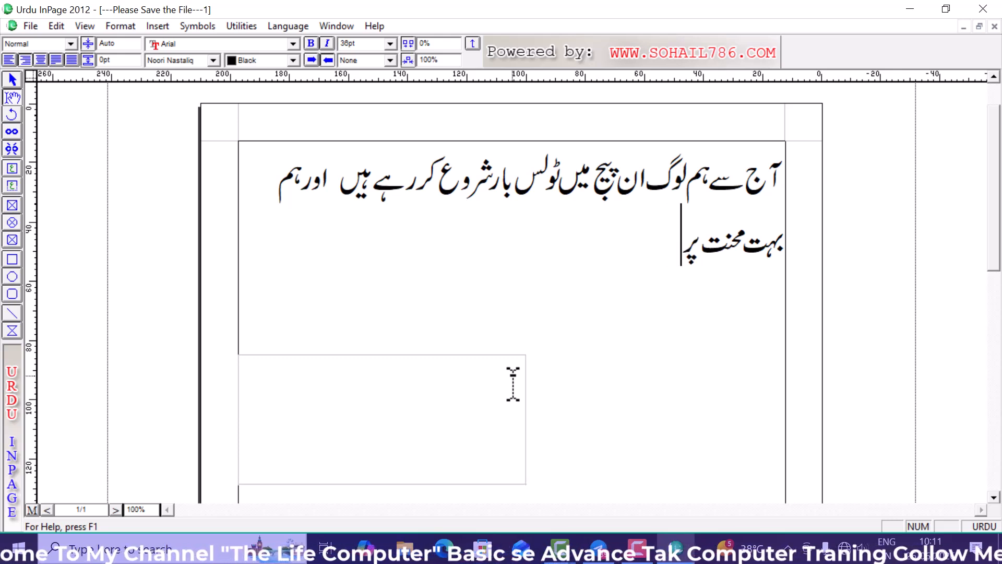
{"action": "key", "text": "BackSpace"}
{"action": "key", "text": "BackSpace"}
{"action": "type", "text": "ڑھ رہے"}
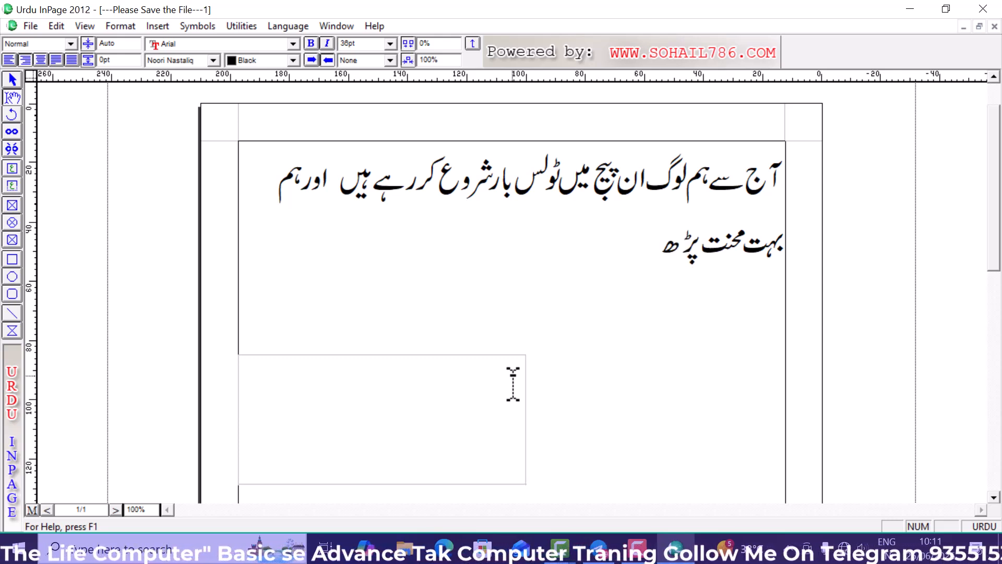
{"action": "type", "text": "یں"}
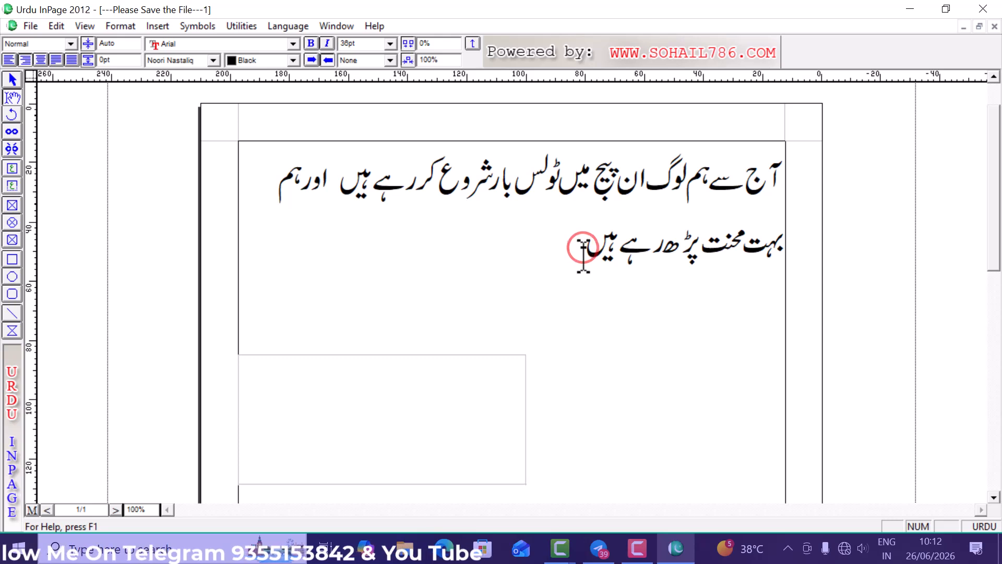
Highlight both lines of Urdu text and place the text cursor back at their end
{"action": "left_click_drag", "start_coordinate": [583, 256], "coordinate": [793, 175]}
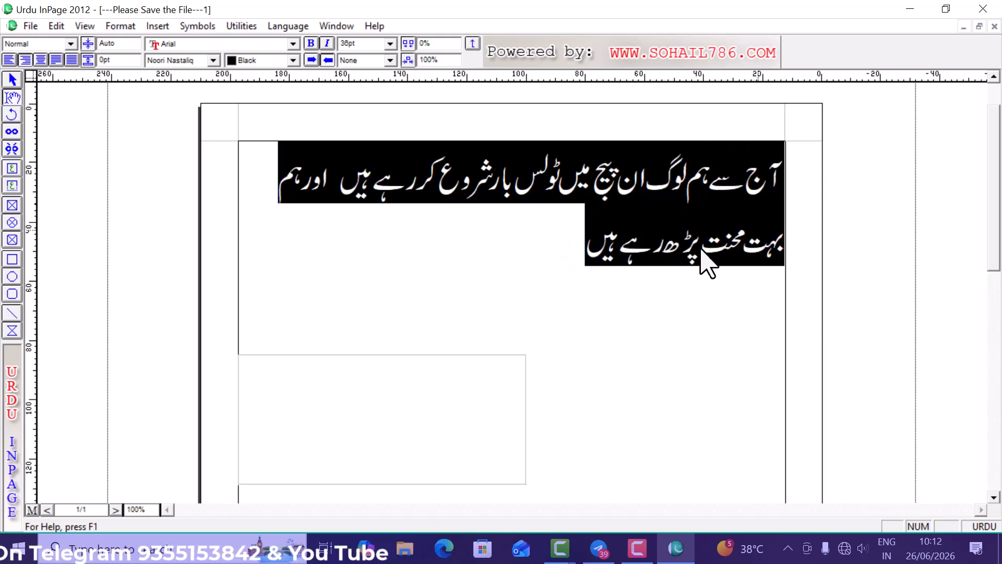
{"action": "left_click", "coordinate": [580, 252]}
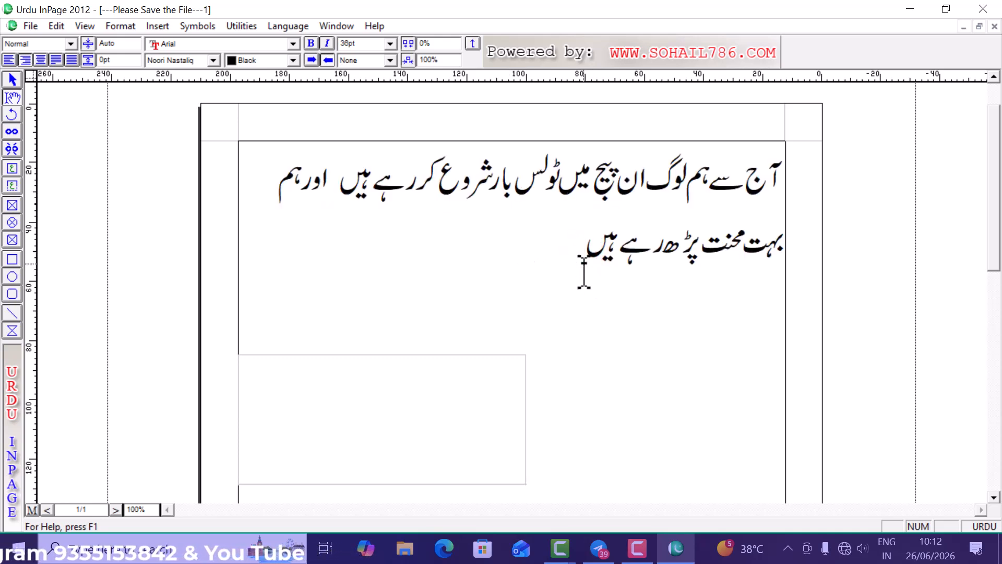
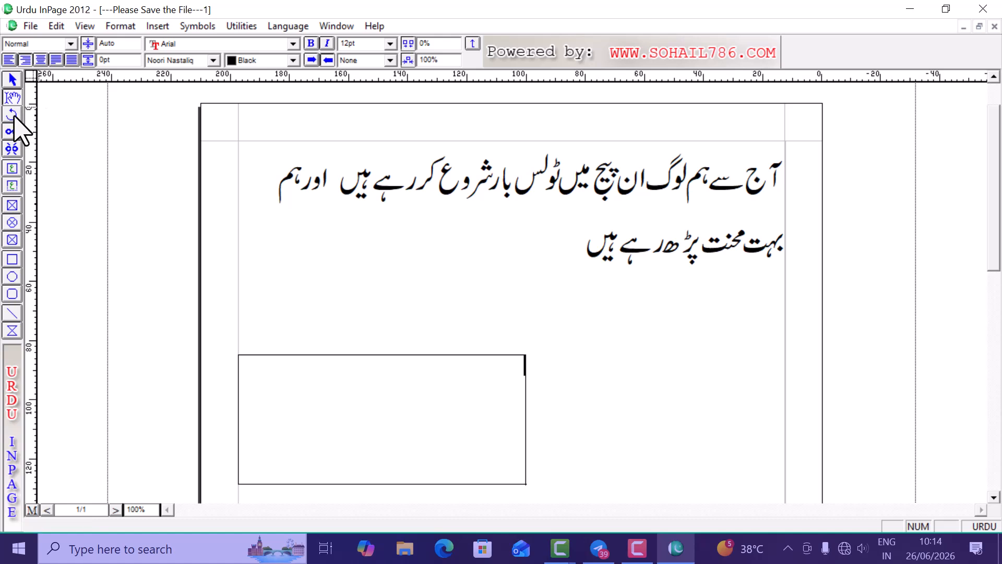
Try to rotate the empty text box with the rotation tool without selecting the box as an object first
{"action": "left_click", "coordinate": [12, 113]}
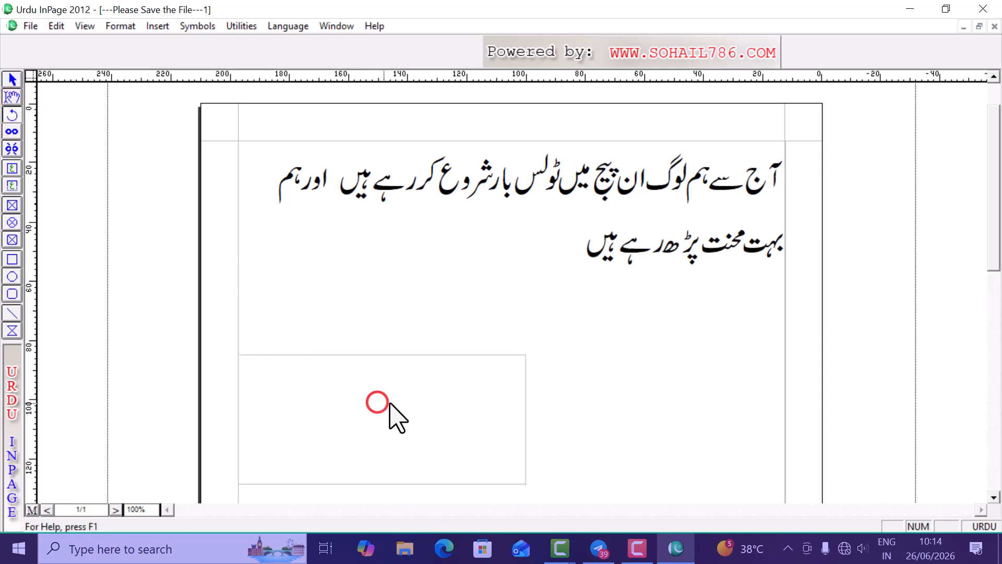
{"action": "left_click", "coordinate": [416, 395]}
{"action": "left_click", "coordinate": [417, 391]}
{"action": "left_click", "coordinate": [393, 399]}
{"action": "left_click", "coordinate": [360, 421]}
{"action": "left_click", "coordinate": [361, 416]}
{"action": "left_click", "coordinate": [361, 416]}
{"action": "left_click", "coordinate": [361, 416]}
{"action": "left_click", "coordinate": [361, 416]}
{"action": "left_click", "coordinate": [376, 421]}
{"action": "left_click", "coordinate": [459, 386]}
{"action": "left_click", "coordinate": [401, 355]}
{"action": "left_click", "coordinate": [440, 345]}
{"action": "left_click", "coordinate": [597, 357]}
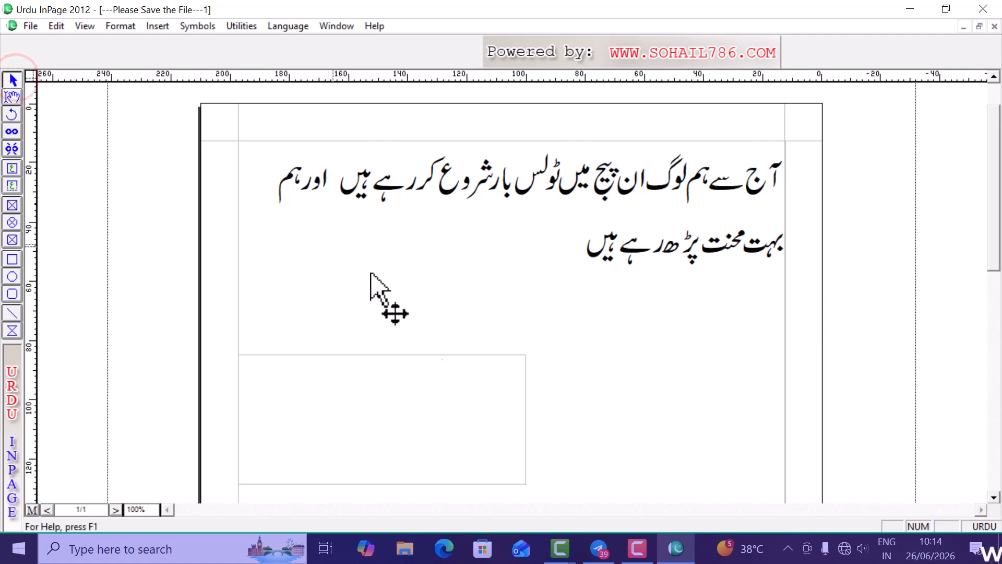
Select the empty text box as an object and rotate it about its bottom-right corner to about 108°
{"action": "left_click", "coordinate": [373, 414]}
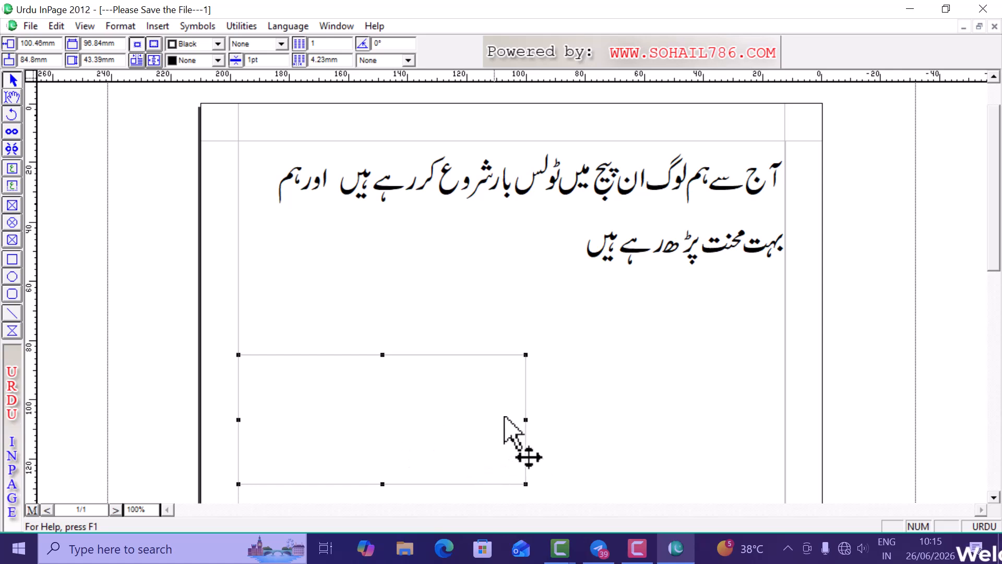
{"action": "left_click", "coordinate": [12, 114]}
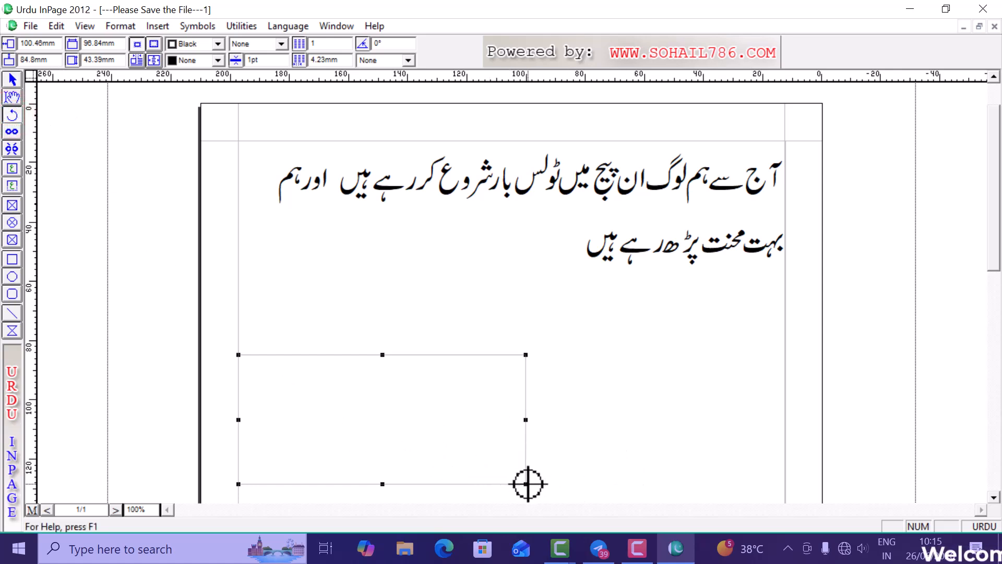
{"action": "left_click_drag", "start_coordinate": [526, 483], "coordinate": [470, 302]}
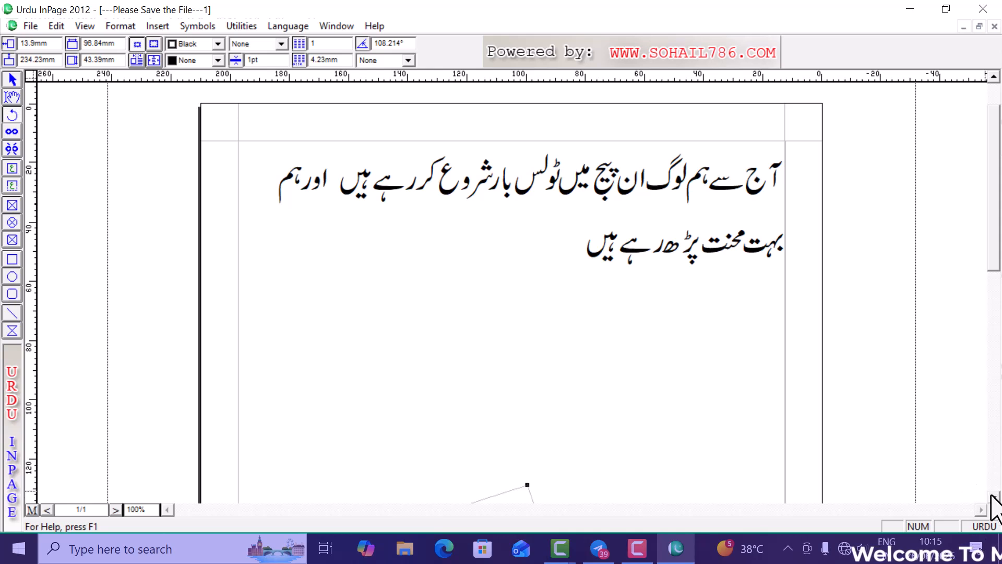
Rotate the tilted text box in two turns, first to about 49° and finally to about 43°
{"action": "scroll", "coordinate": [993, 497], "scroll_direction": "down", "scroll_amount": 10}
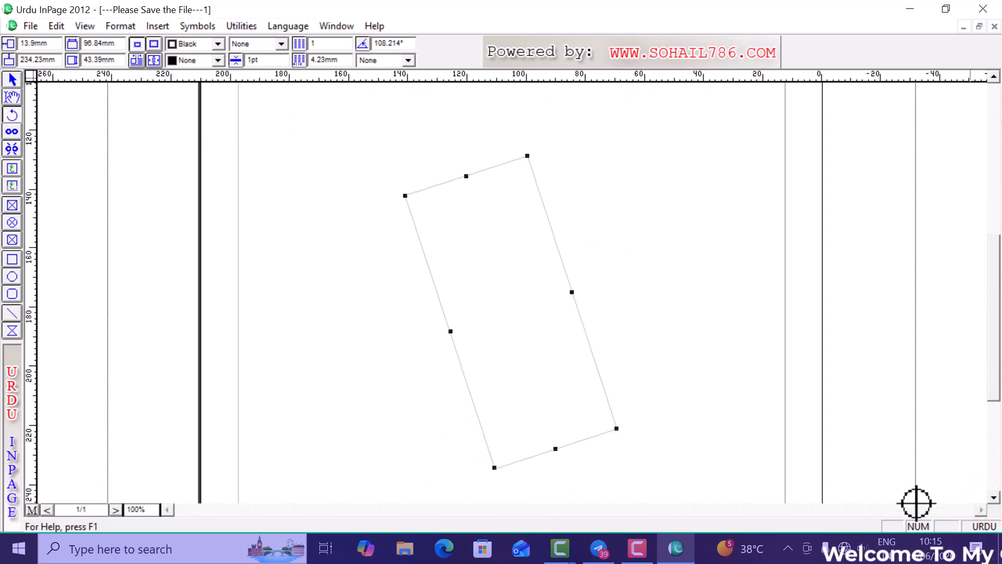
{"action": "left_click_drag", "start_coordinate": [532, 150], "coordinate": [585, 243]}
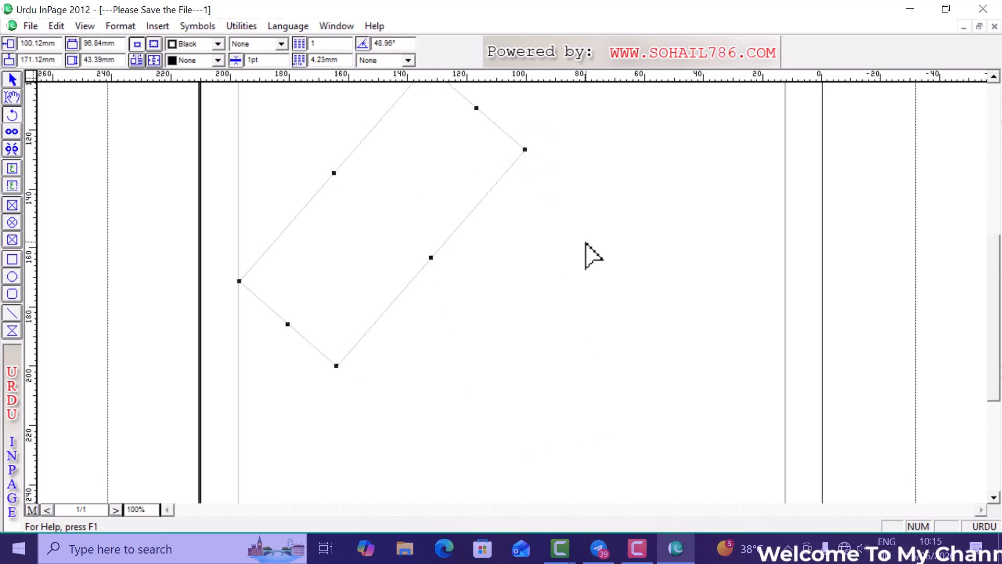
{"action": "left_click_drag", "start_coordinate": [332, 366], "coordinate": [426, 379]}
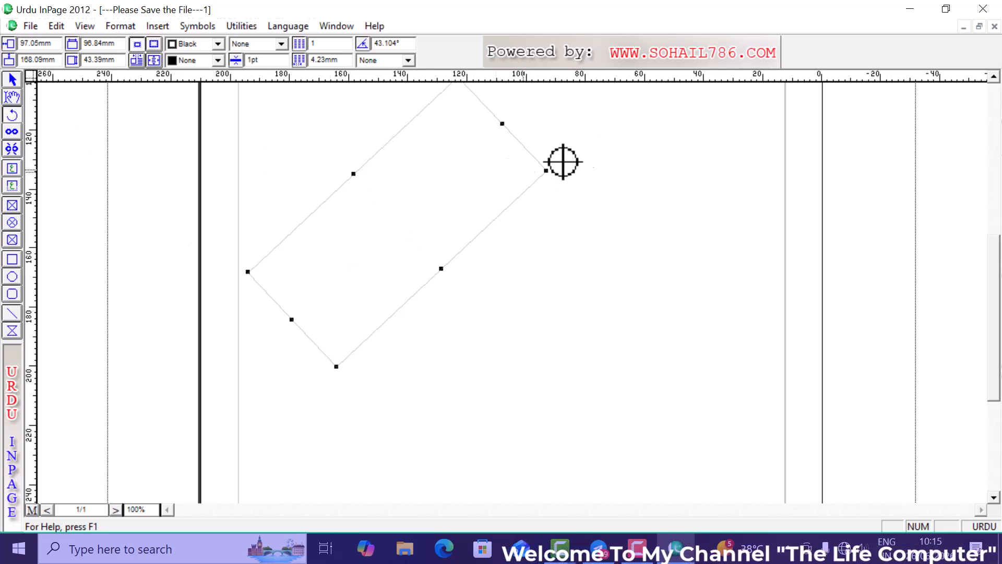
Rotate the text box about its right corner to about 281°, and turn it again to about 172°
{"action": "left_click", "coordinate": [546, 170]}
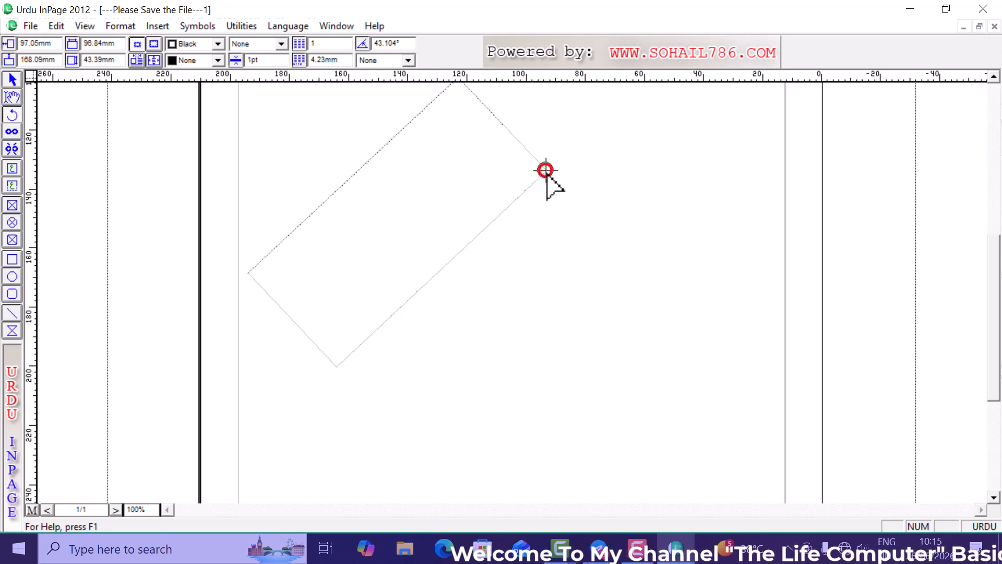
{"action": "left_click_drag", "start_coordinate": [559, 199], "coordinate": [505, 251]}
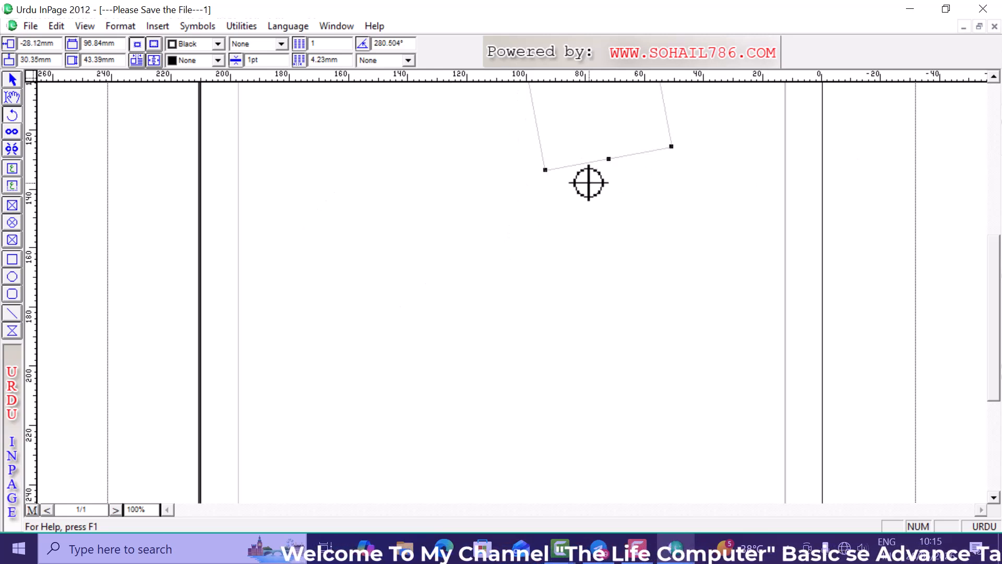
{"action": "left_click", "coordinate": [994, 77]}
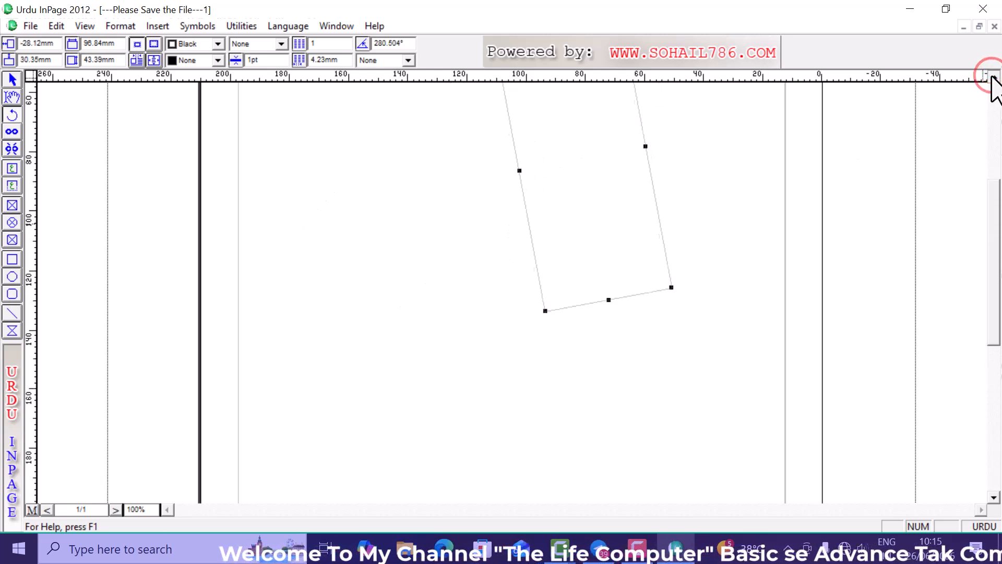
{"action": "left_click", "coordinate": [493, 123]}
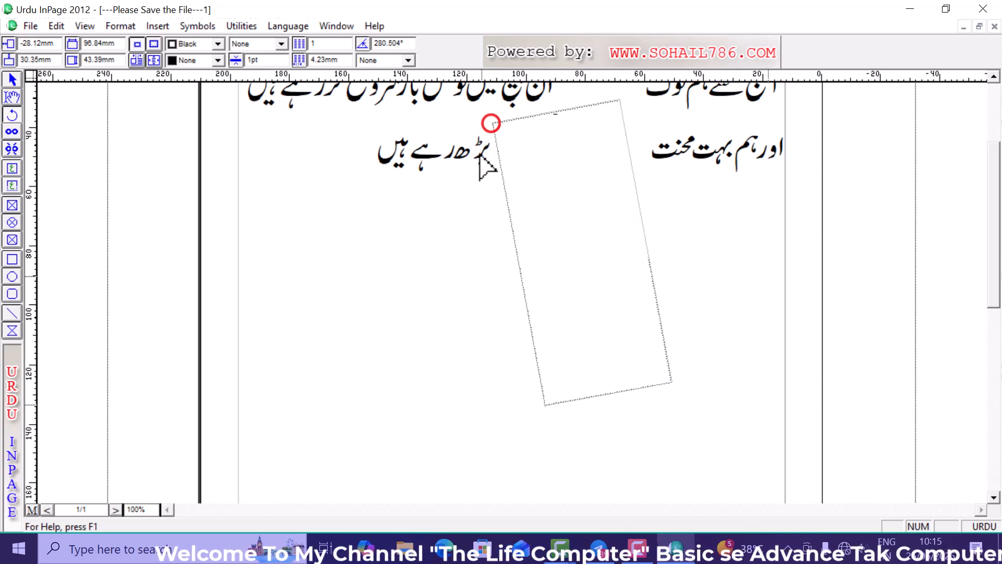
{"action": "key", "text": "ctrl+z"}
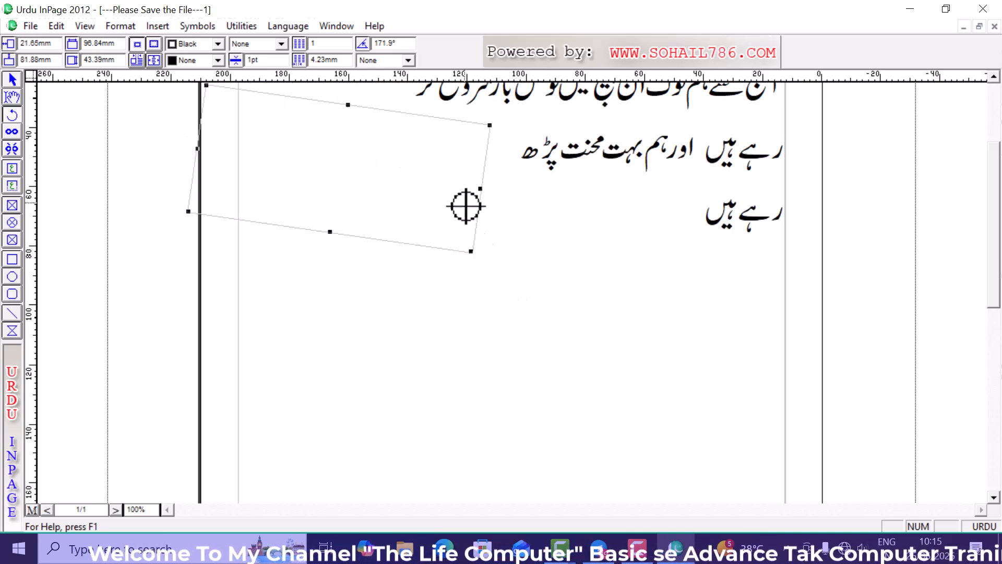
Rotate the text box to about 103° and return to the selection arrow tool
{"action": "left_click", "coordinate": [331, 226]}
{"action": "left_click_drag", "start_coordinate": [351, 276], "coordinate": [353, 277]}
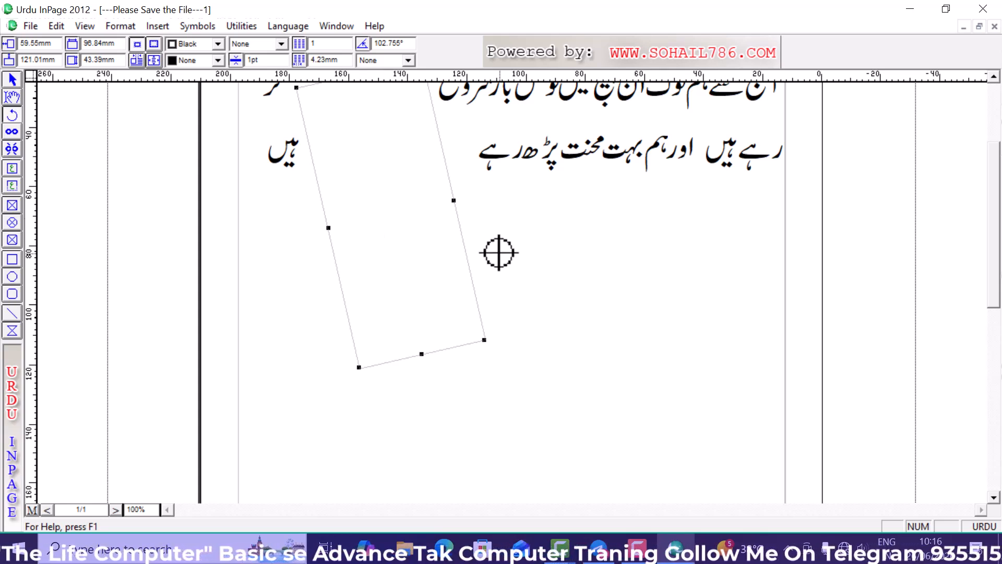
{"action": "left_click", "coordinate": [12, 79]}
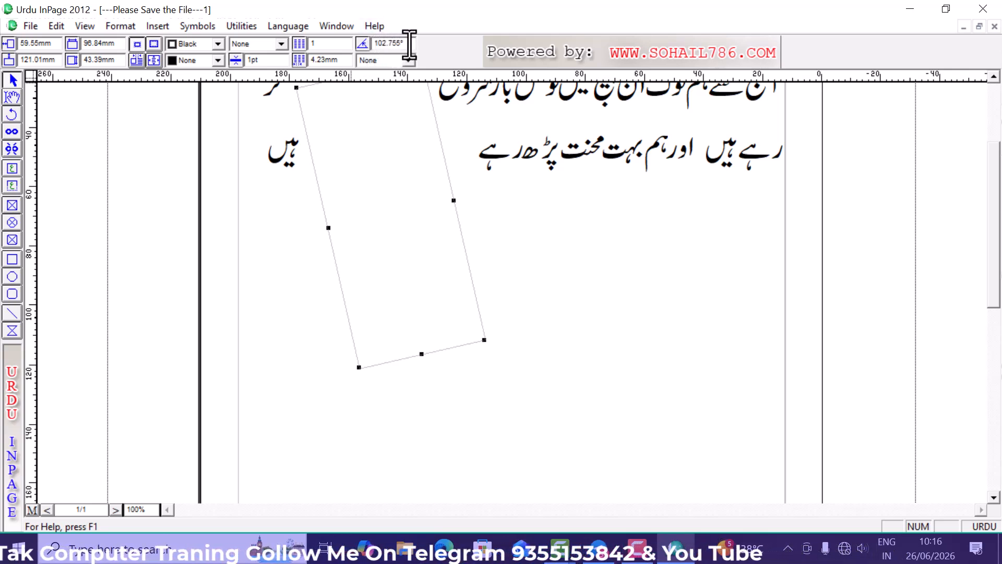
Set the text box's rotation angle to 90° and change it to 45°
{"action": "left_click_drag", "start_coordinate": [409, 43], "coordinate": [396, 43]}
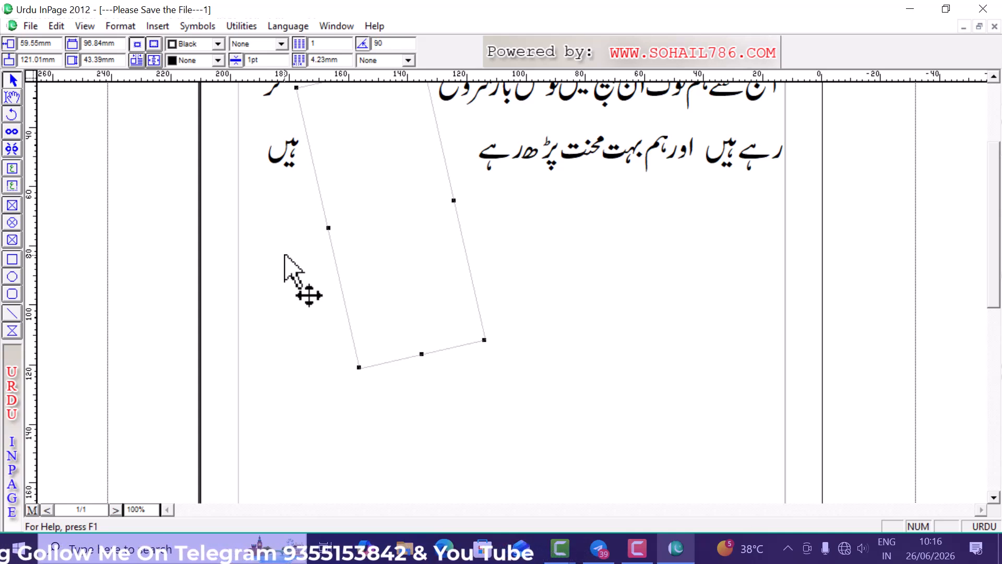
{"action": "key", "text": "Return"}
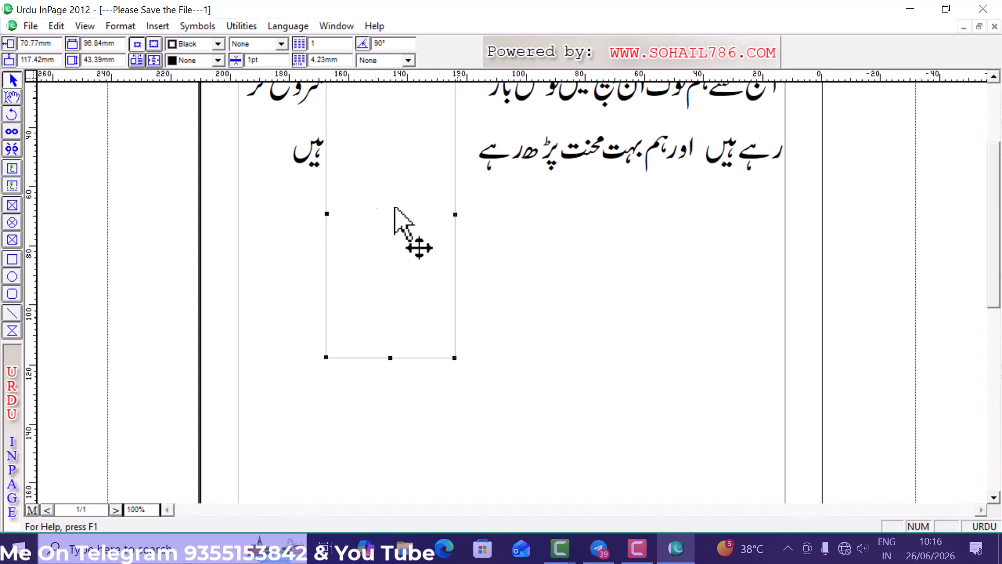
{"action": "double_click", "coordinate": [393, 43]}
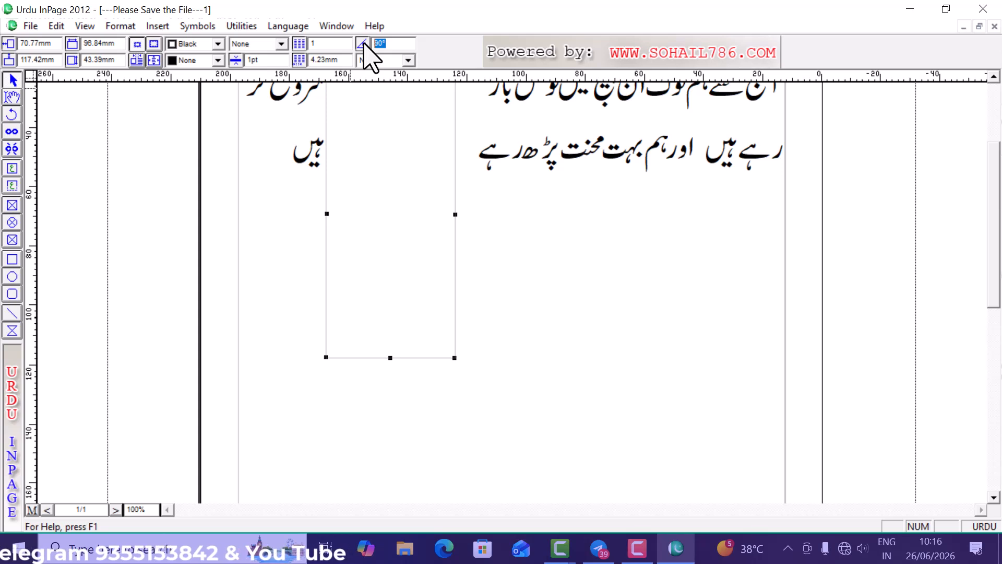
{"action": "key", "text": "Return"}
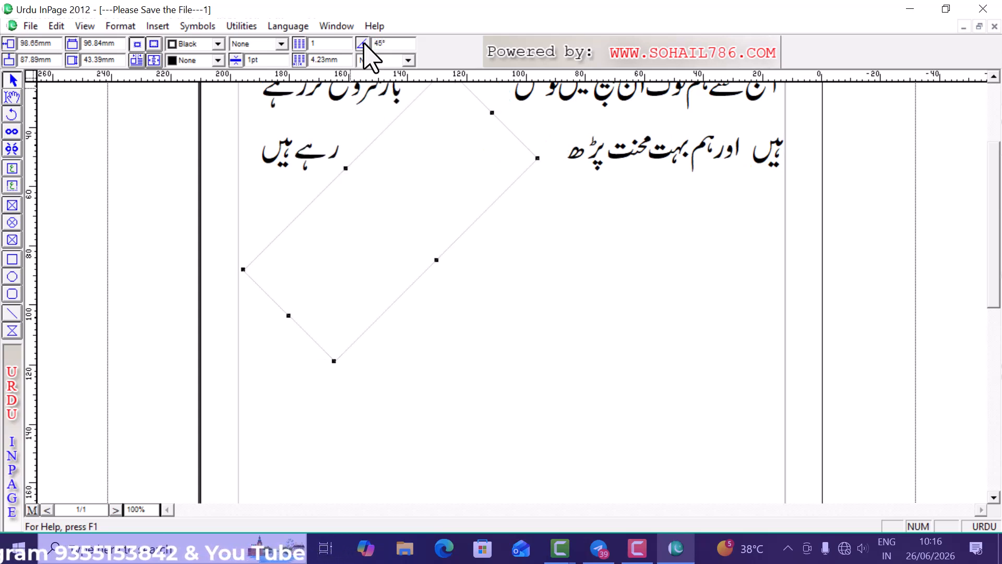
Move the tilted text box clear of the Urdu text, below its second line, and set its rotation to 0°
{"action": "left_click_drag", "start_coordinate": [387, 229], "coordinate": [489, 322]}
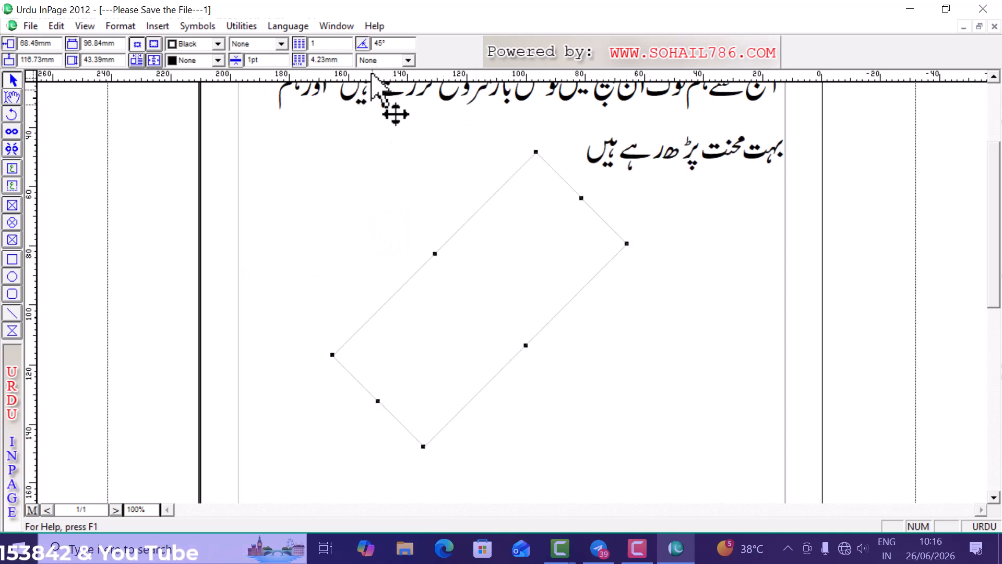
{"action": "double_click", "coordinate": [396, 42]}
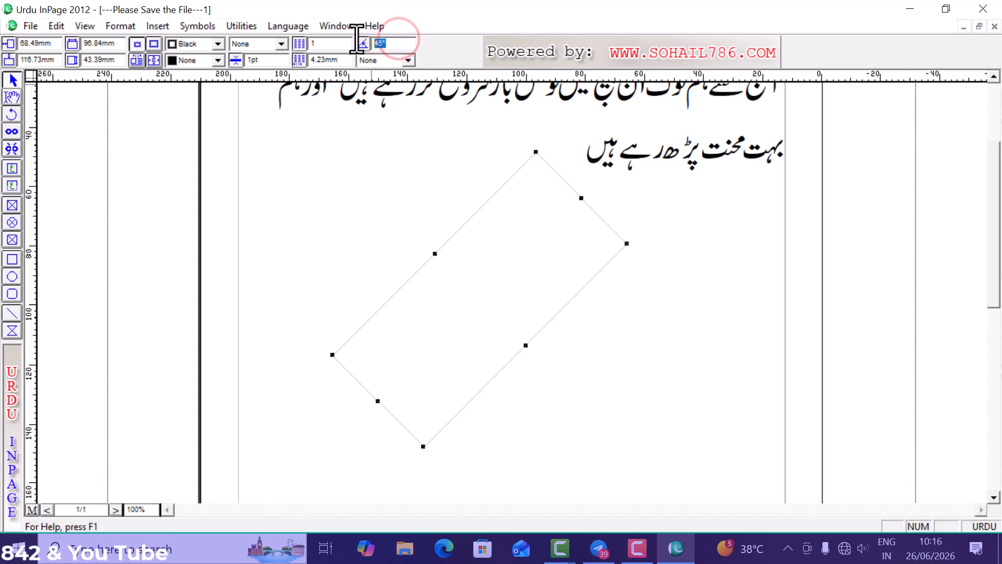
{"action": "key", "text": "Return"}
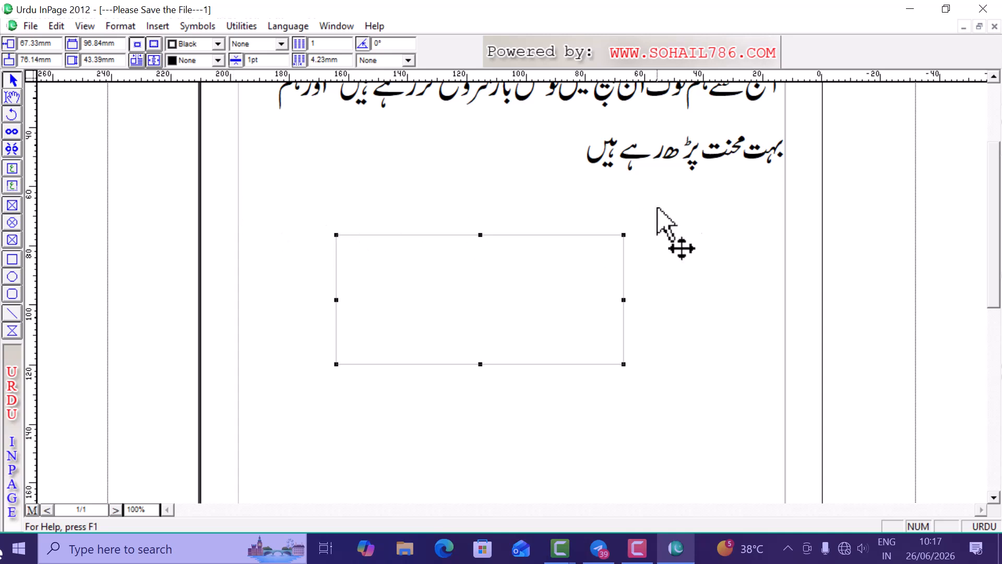
Shift the level text box slightly up and left, to about 69 mm horizontally and 71 mm vertically
{"action": "left_click", "coordinate": [992, 77]}
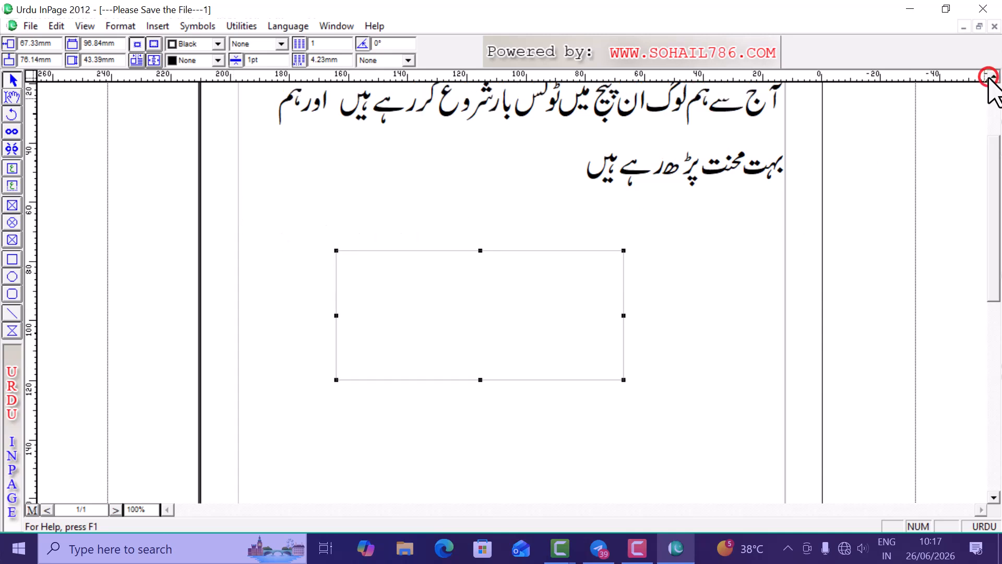
{"action": "left_click", "coordinate": [992, 77]}
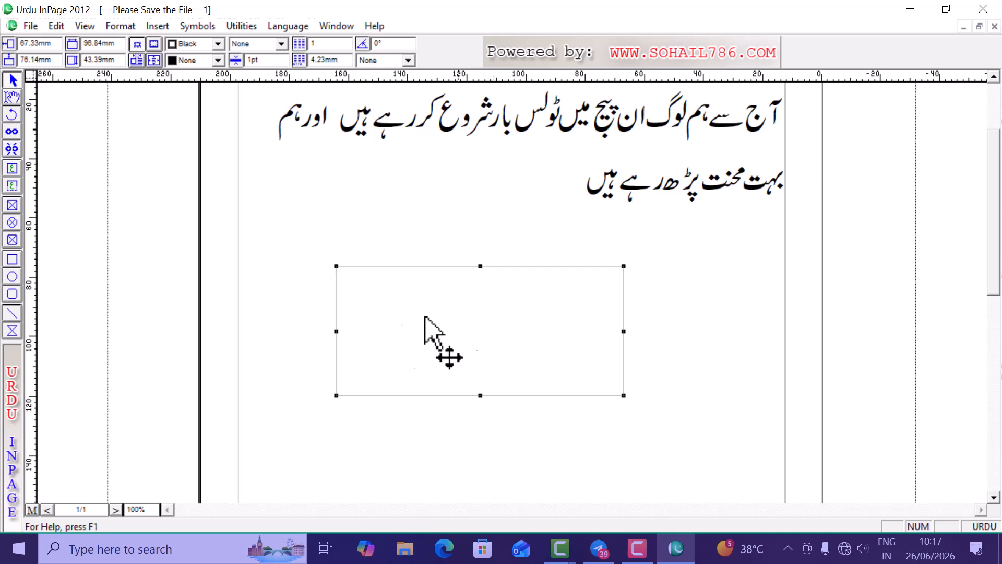
{"action": "mouse_move", "coordinate": [452, 314]}
{"action": "left_mouse_down"}
{"action": "mouse_move", "coordinate": [564, 300]}
{"action": "mouse_move", "coordinate": [447, 309]}
{"action": "mouse_move", "coordinate": [446, 298]}
{"action": "left_mouse_up"}
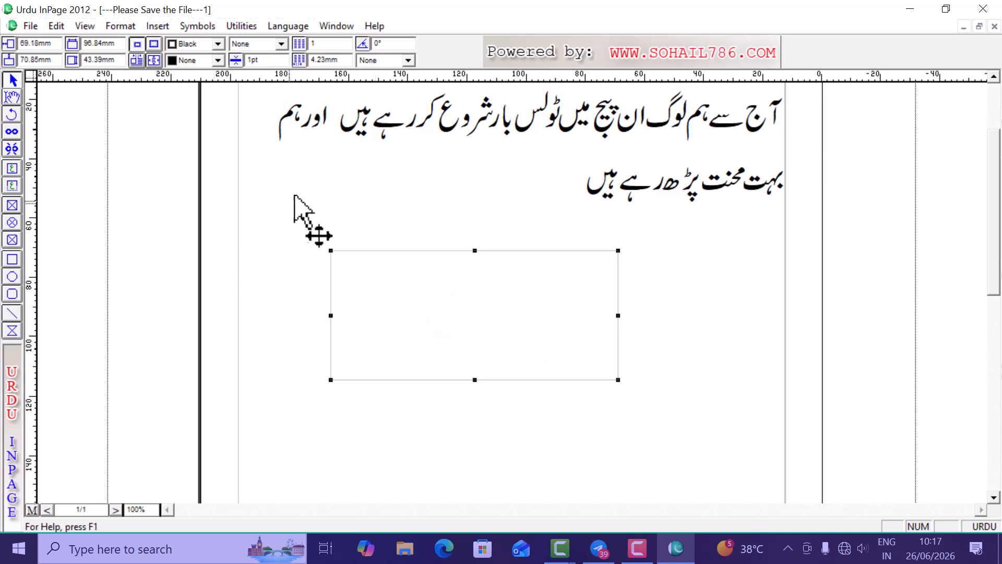
Delete the empty text box below the Urdu text
{"action": "left_click", "coordinate": [9, 77]}
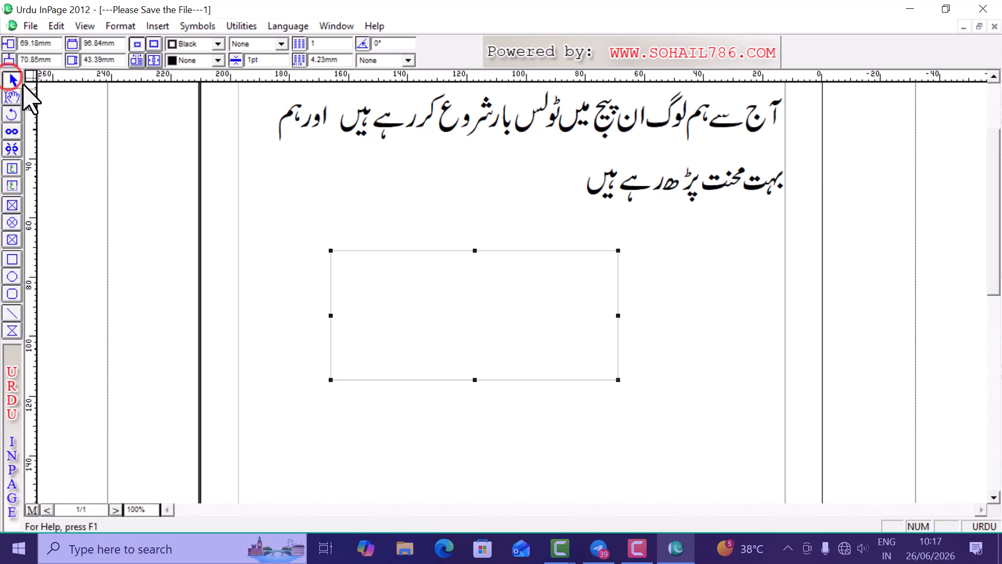
{"action": "left_click", "coordinate": [491, 323]}
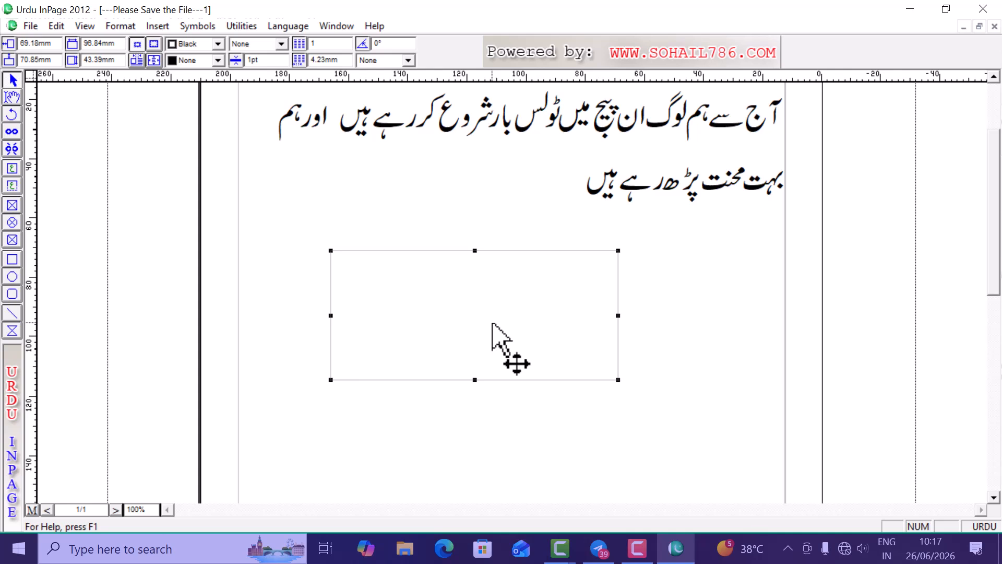
{"action": "key", "text": "Delete"}
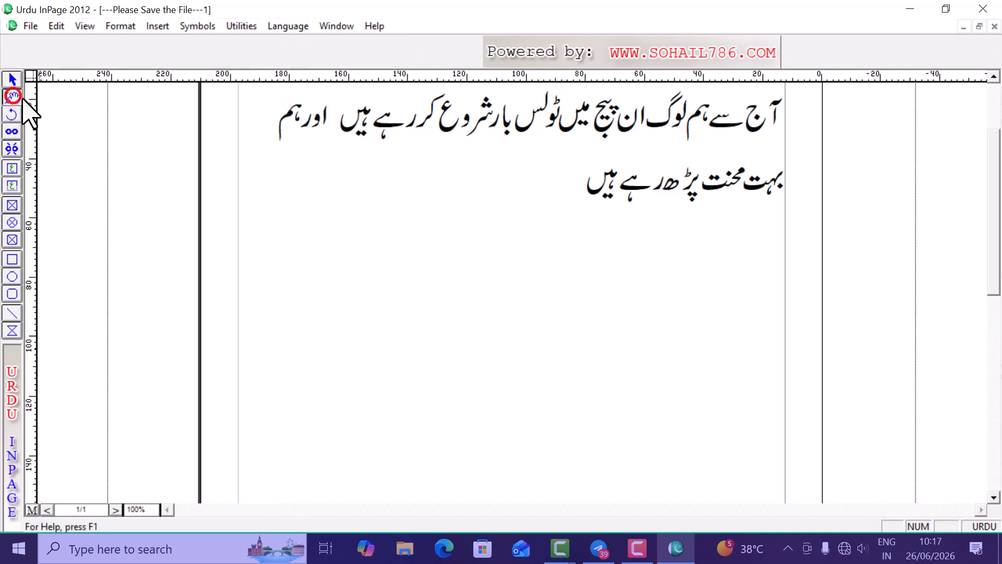
Delete both lines of Urdu text from the page and deselect the main text area
{"action": "left_click", "coordinate": [584, 189]}
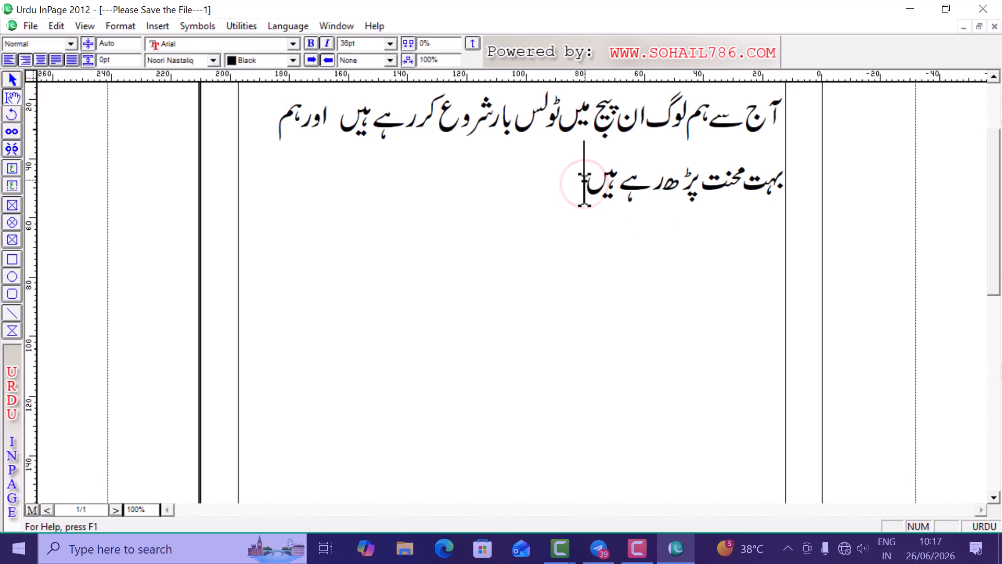
{"action": "left_click_drag", "start_coordinate": [585, 182], "coordinate": [799, 111]}
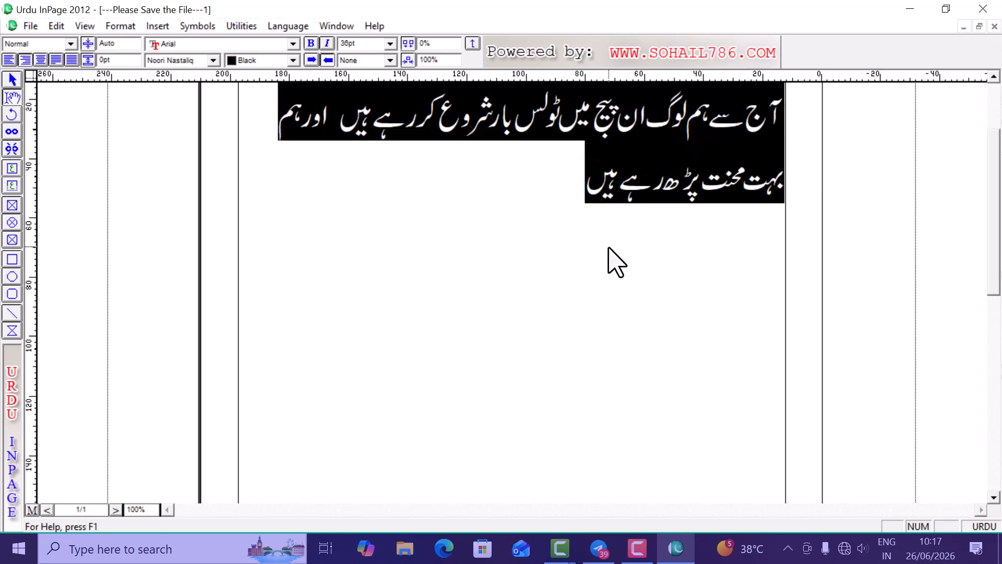
{"action": "key", "text": "Delete"}
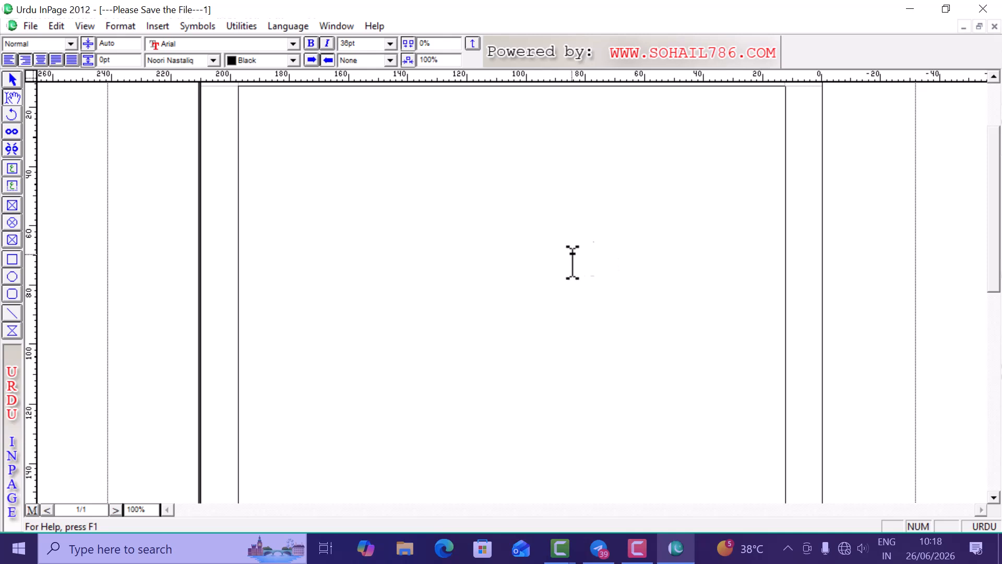
{"action": "left_click", "coordinate": [230, 159]}
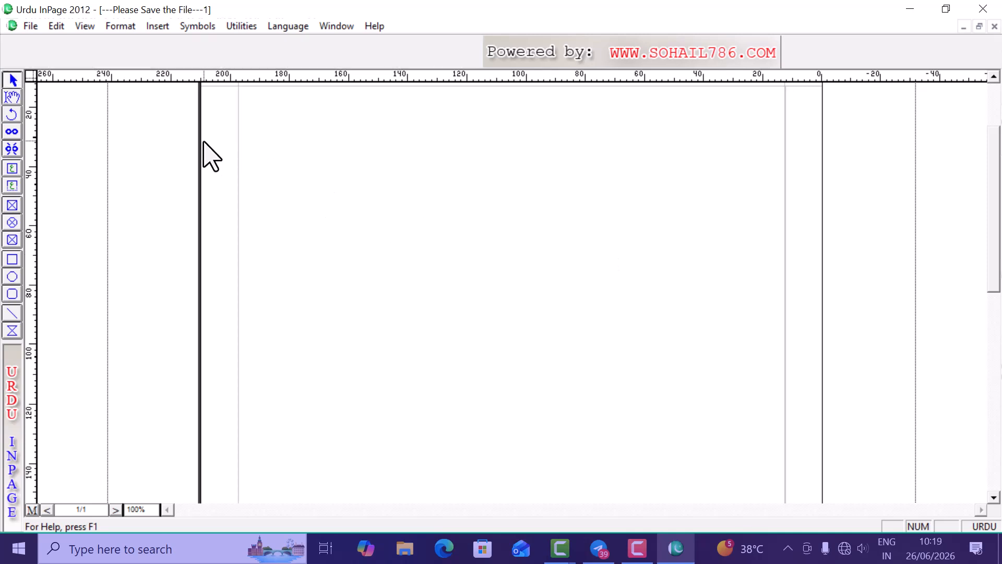
Draw two text boxes side by side at the top of the page, about 80 mm tall, and a full-width text box below them
{"action": "left_click", "coordinate": [15, 168]}
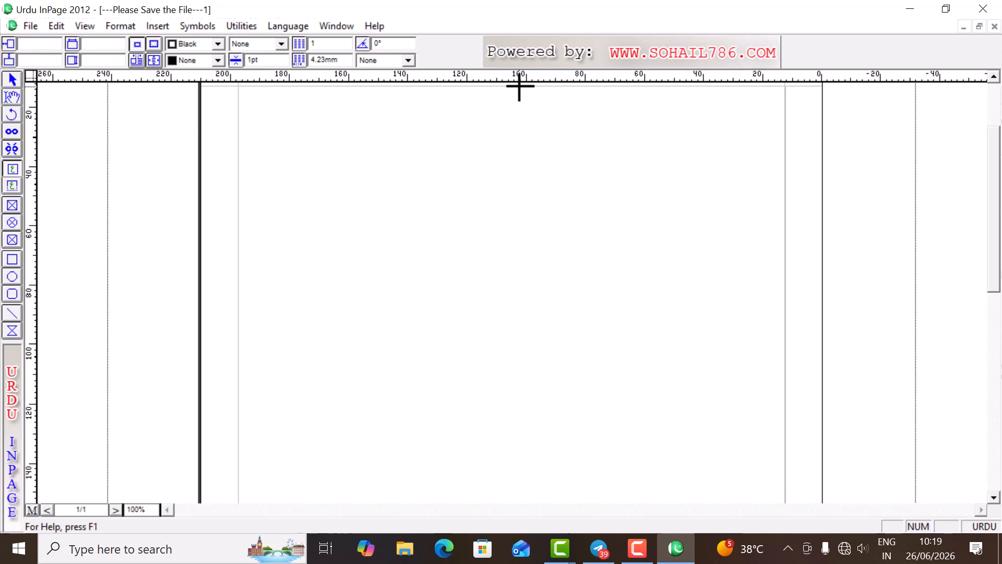
{"action": "left_click_drag", "start_coordinate": [519, 87], "coordinate": [783, 323]}
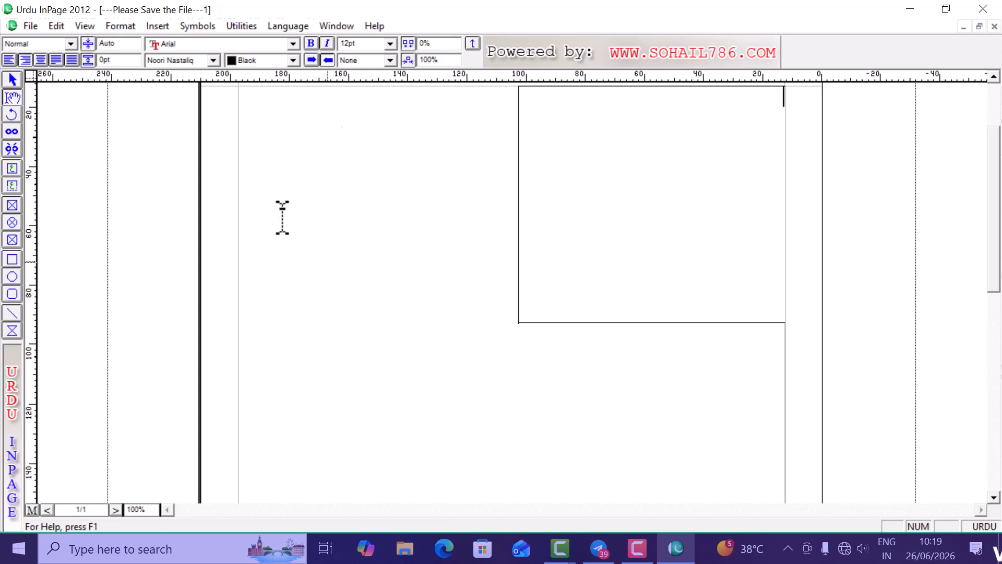
{"action": "left_click", "coordinate": [12, 168]}
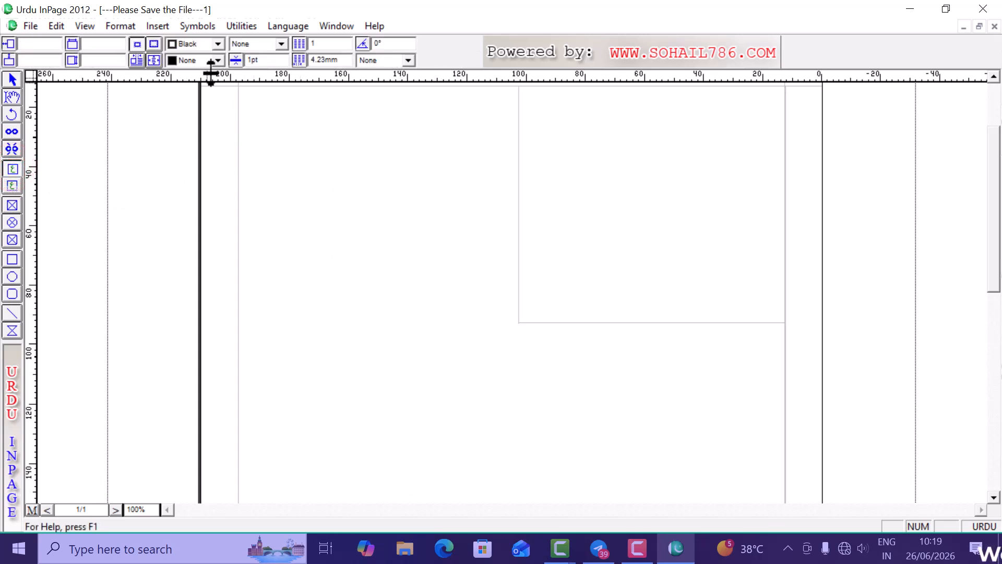
{"action": "left_click_drag", "start_coordinate": [241, 87], "coordinate": [512, 324]}
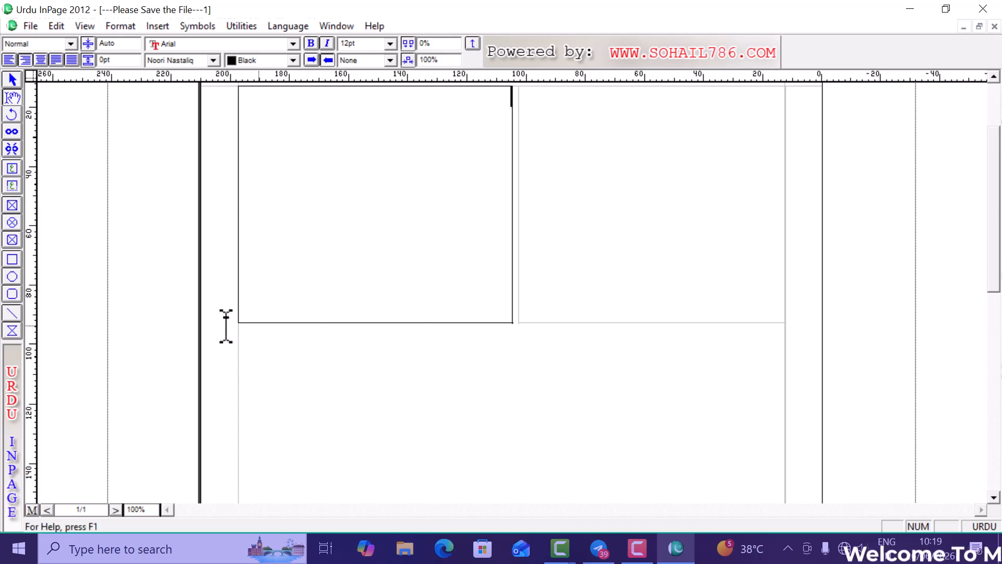
{"action": "left_click", "coordinate": [12, 169]}
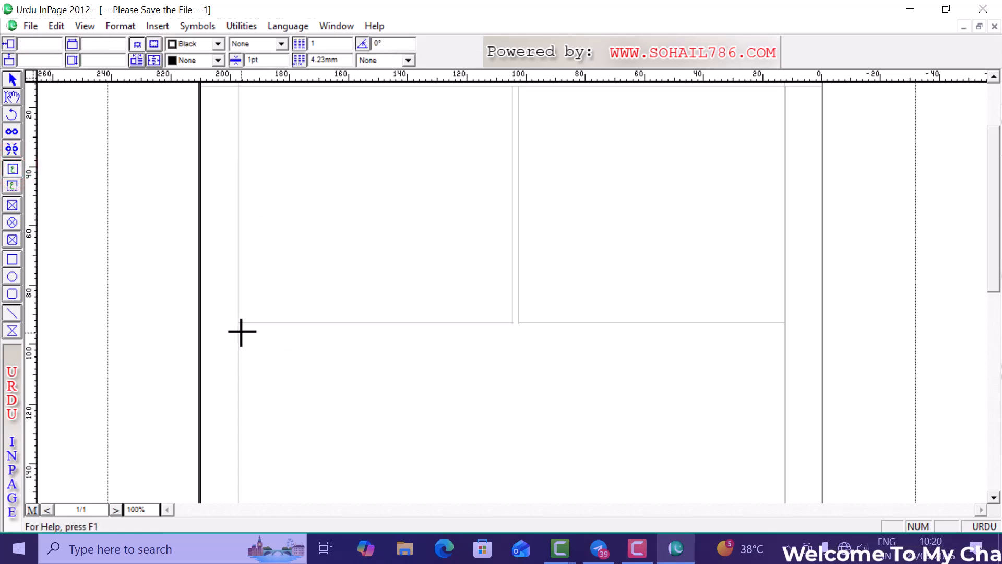
{"action": "left_click_drag", "start_coordinate": [238, 331], "coordinate": [789, 498]}
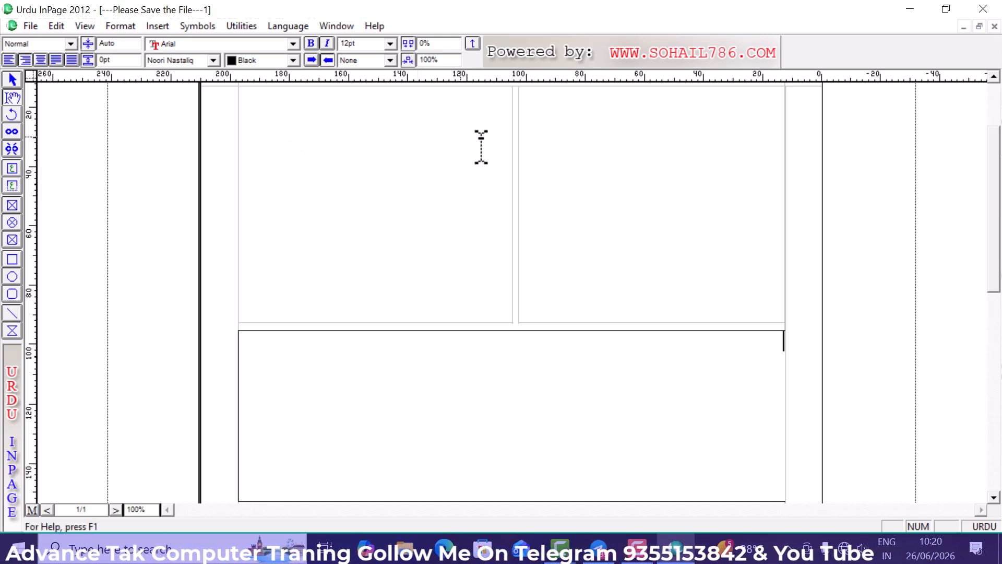
Place the text cursor in each of the three text boxes in turn to check that they can be edited separately
{"action": "left_click", "coordinate": [770, 105]}
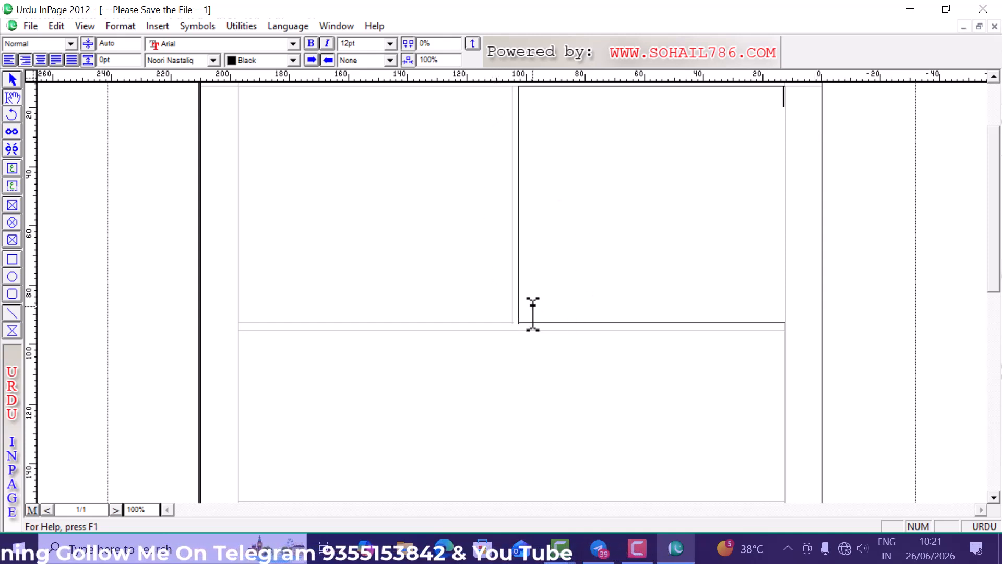
{"action": "left_click", "coordinate": [506, 102]}
{"action": "left_click", "coordinate": [678, 115]}
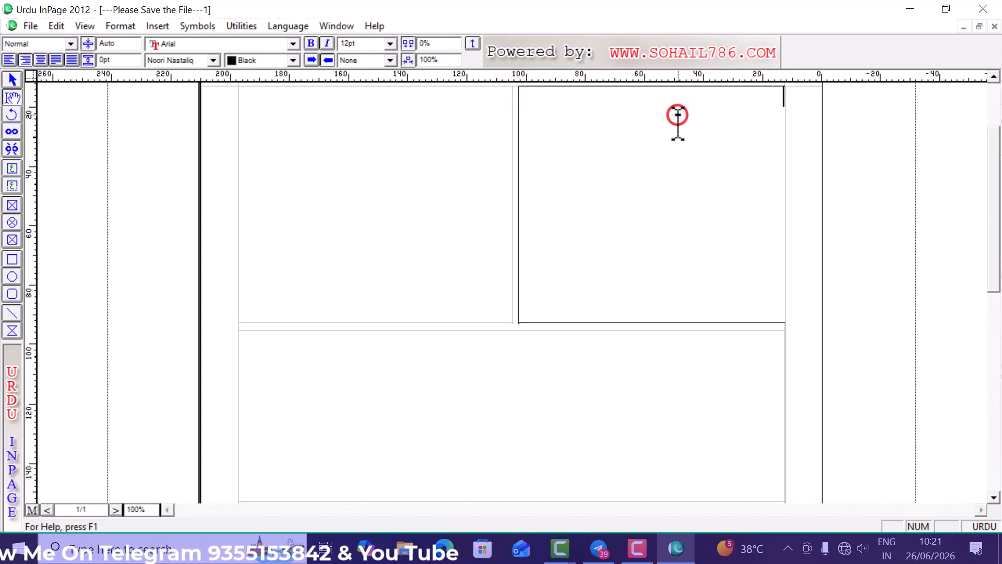
{"action": "left_click", "coordinate": [504, 104]}
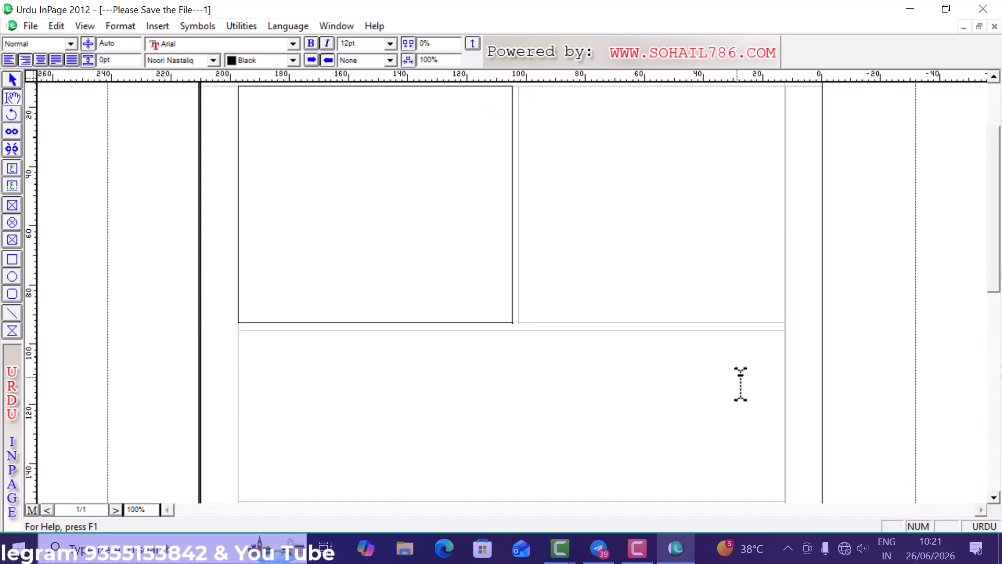
{"action": "left_click", "coordinate": [775, 355]}
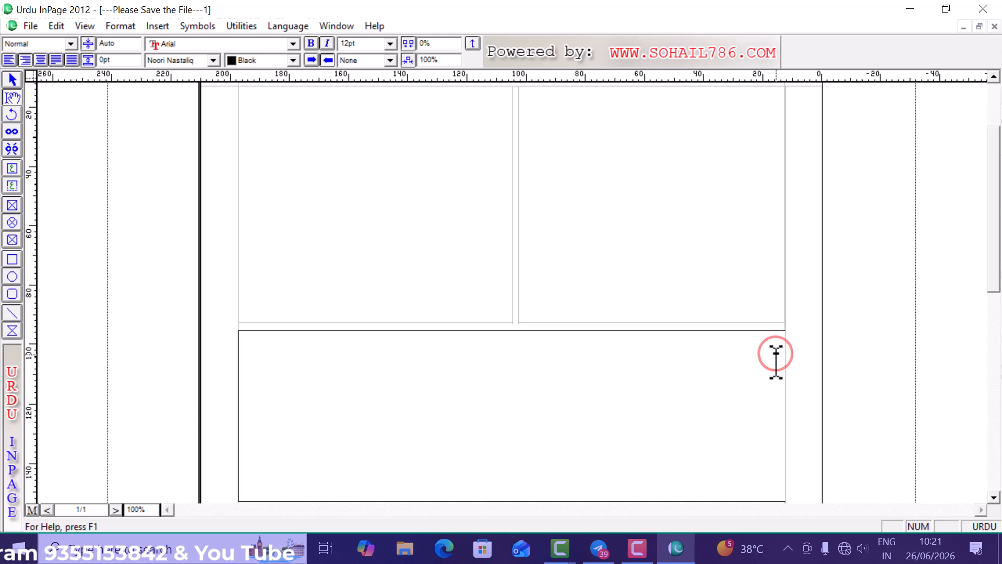
{"action": "left_click", "coordinate": [776, 103]}
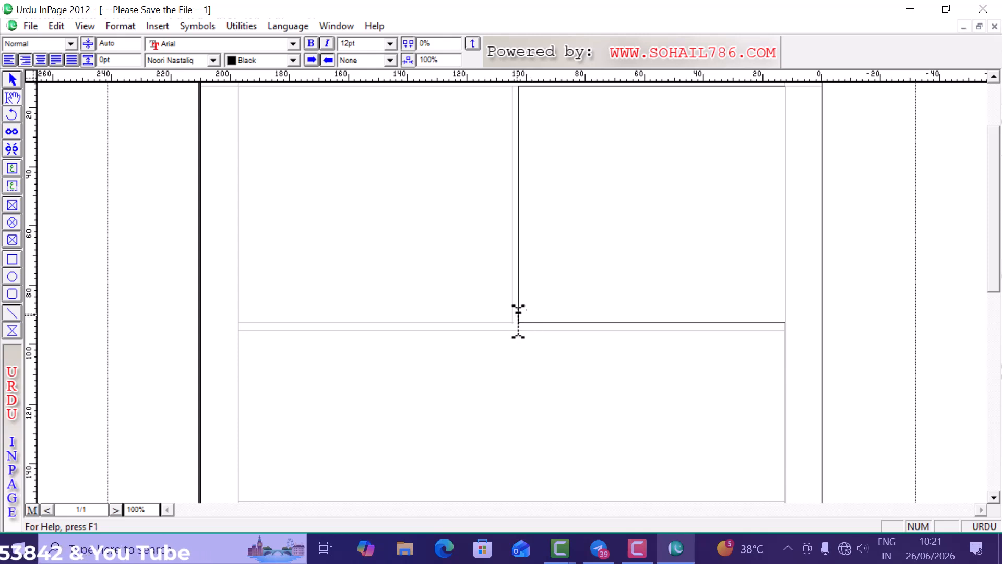
{"action": "left_click", "coordinate": [510, 96]}
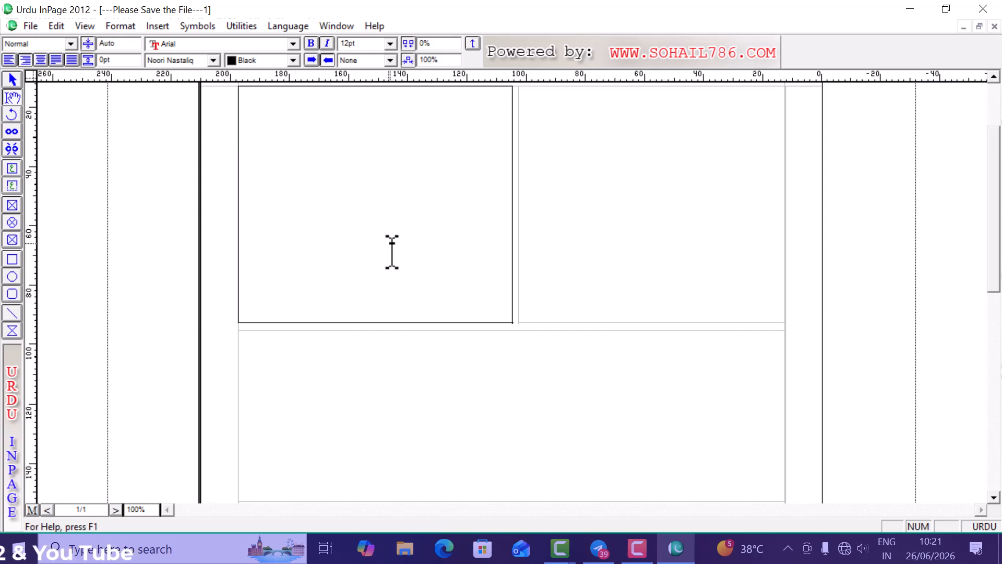
{"action": "left_click", "coordinate": [775, 347]}
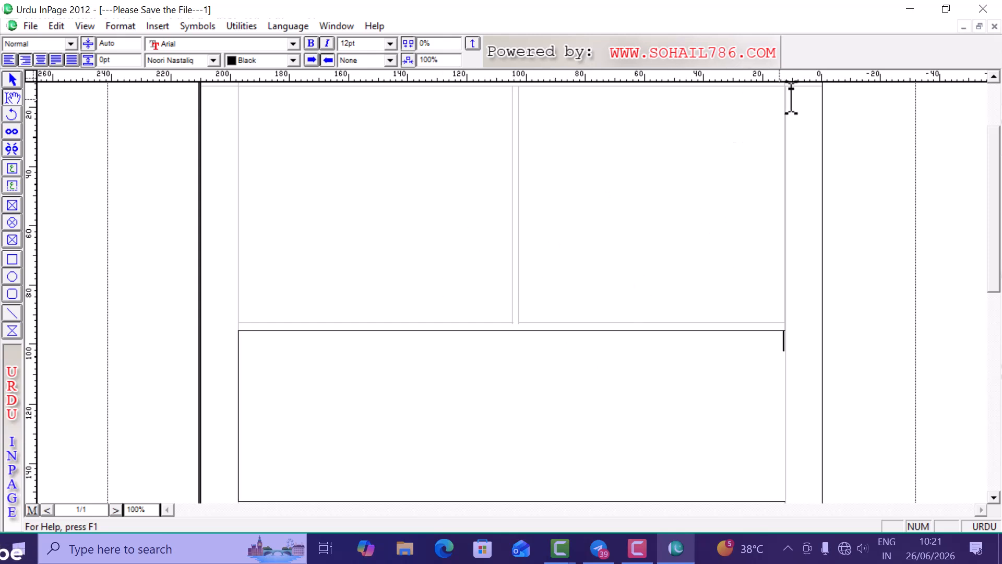
Enter وقت in the upper-right text box and enlarge it to 31 pt
{"action": "left_click", "coordinate": [776, 95]}
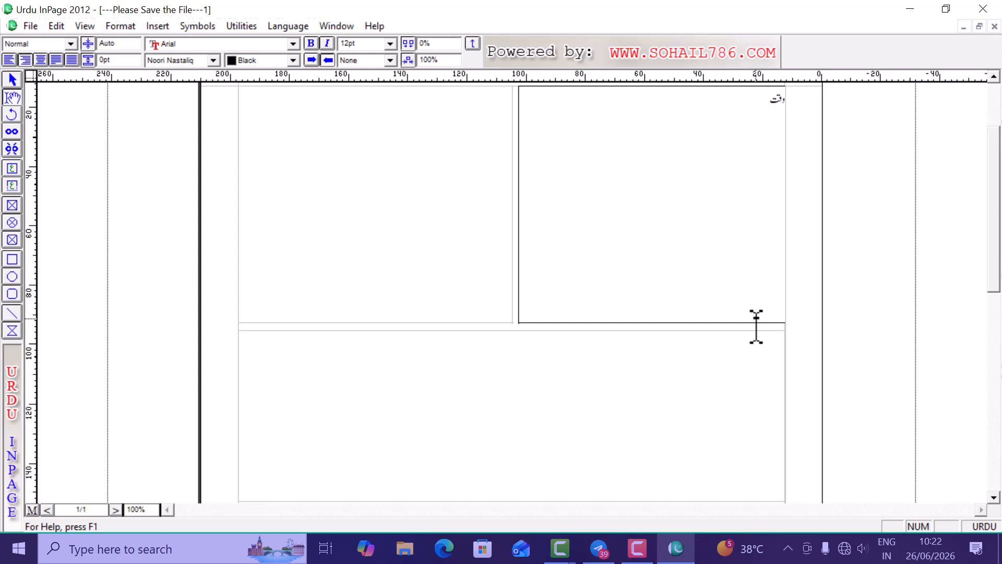
{"action": "key", "text": "ctrl+a"}
{"action": "key", "text": "F12"}
{"action": "key", "text": "F12"}
{"action": "key", "text": "F12"}
{"action": "key", "text": "F12"}
{"action": "key", "text": "F12"}
{"action": "key", "text": "F12"}
{"action": "key", "text": "F12"}
{"action": "key", "text": "F12"}
{"action": "key", "text": "F12"}
{"action": "key", "text": "F12"}
{"action": "key", "text": "F12"}
{"action": "key", "text": "F12"}
{"action": "key", "text": "F12"}
{"action": "key", "text": "F12"}
{"action": "key", "text": "F12"}
{"action": "key", "text": "F12"}
{"action": "key", "text": "F12"}
{"action": "key", "text": "F12"}
{"action": "key", "text": "F12"}
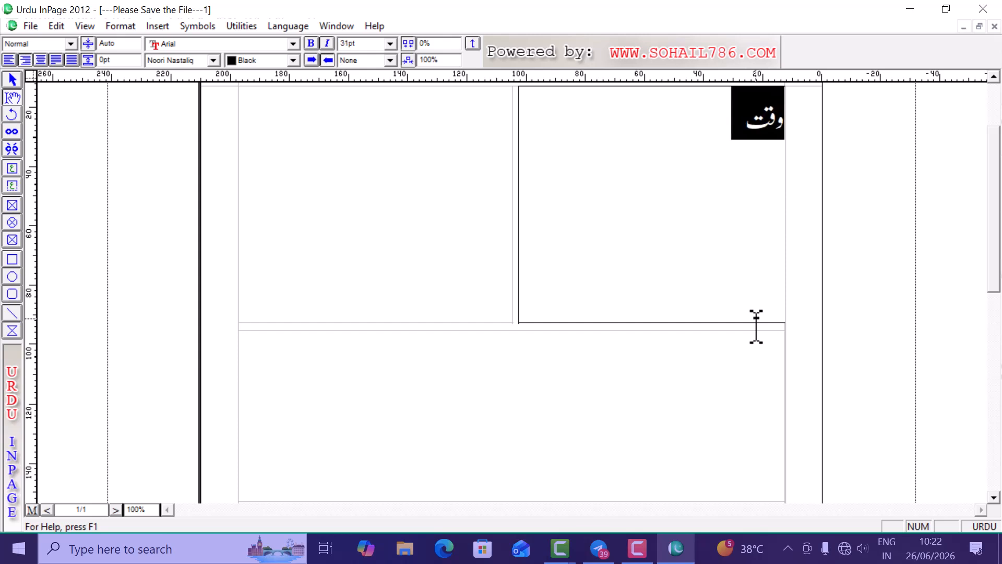
Complete the sentence in the upper-right text box so it reads وقت بہت قیمتی سرمایہ ہے
{"action": "left_click", "coordinate": [756, 319]}
{"action": "type", "text": "bht q"}
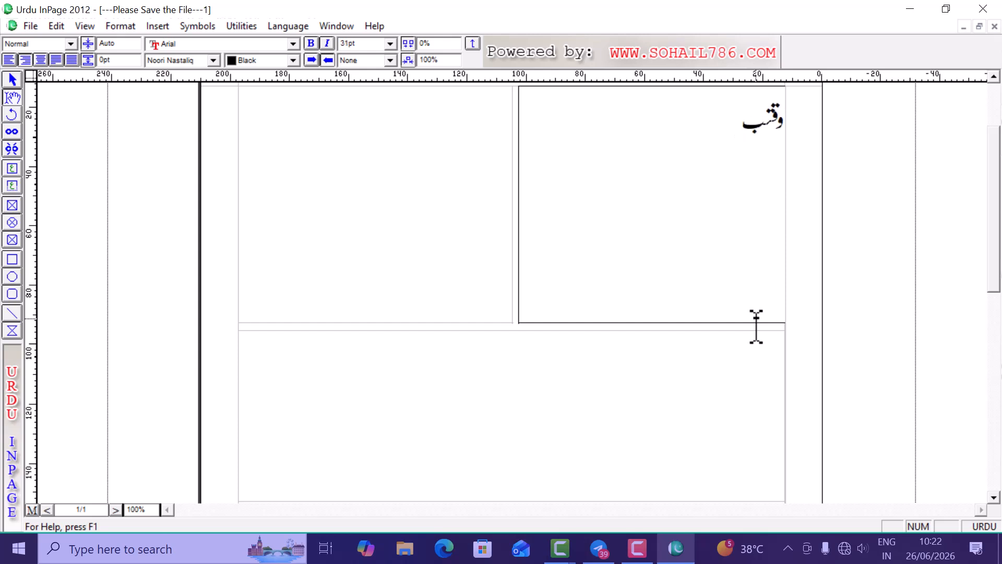
{"action": "type", "text": "imti"}
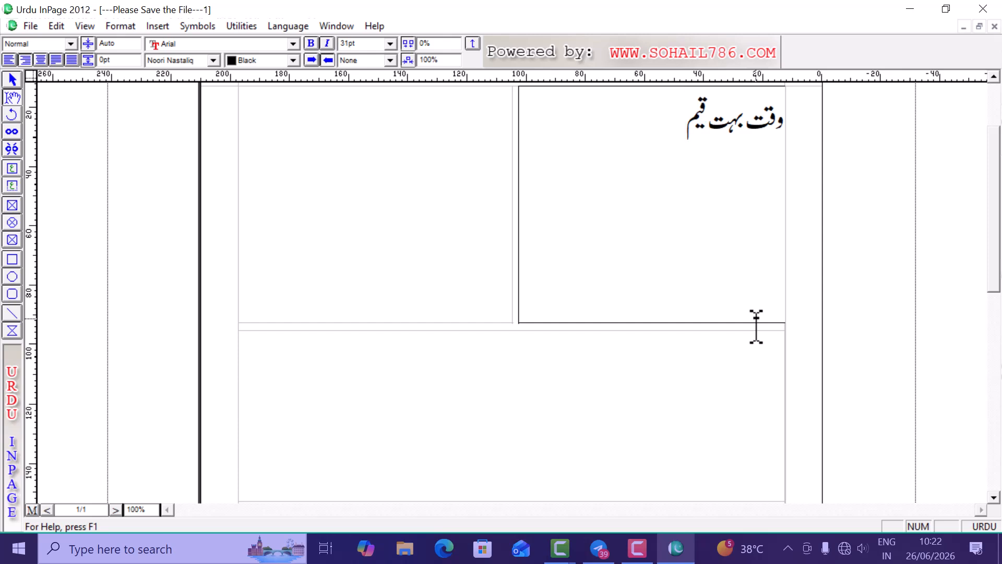
{"action": "type", "text": " srmaih hy"}
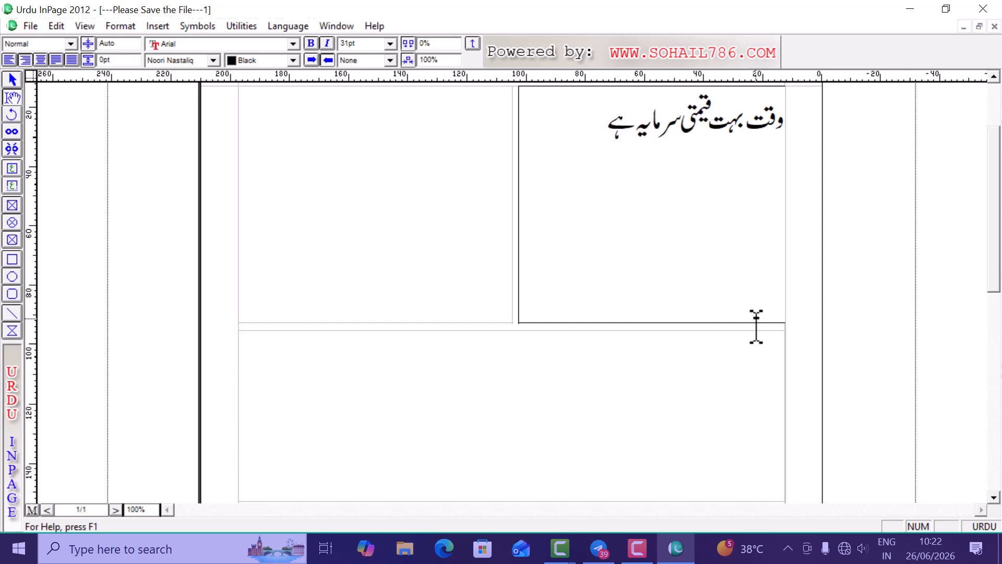
Continue the sentence in the upper-right text box with ، جو گزر جائے واپس نہیں آتا۔
{"action": "type", "text": ", jw gzr jauy wah"}
{"action": "key", "text": "BackSpace"}
{"action": "type", "text": "h"}
{"action": "key", "text": "BackSpace"}
{"action": "type", "text": "ps"}
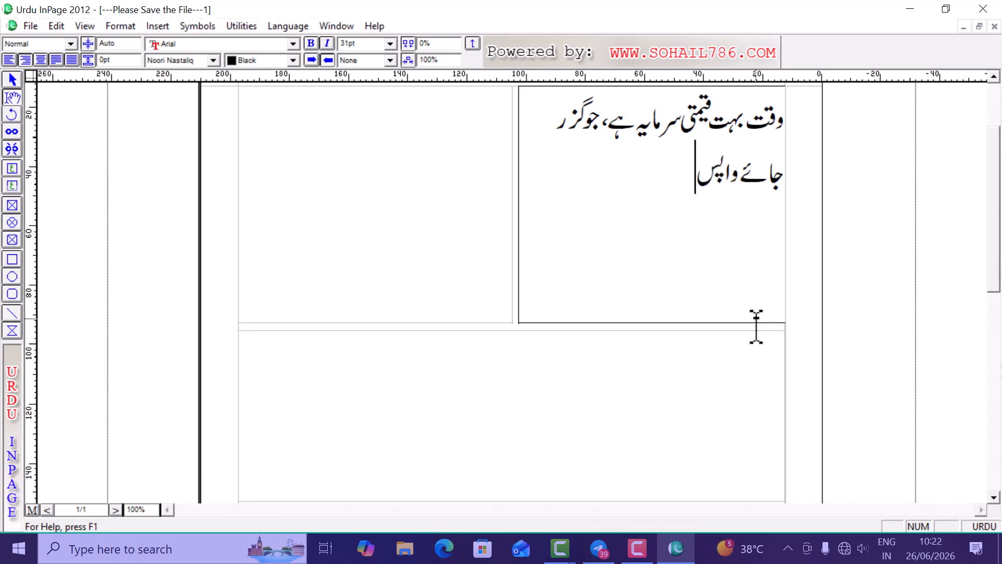
{"action": "type", "text": " nhyN آتگا"}
{"action": "key", "text": "BackSpace"}
{"action": "key", "text": "BackSpace"}
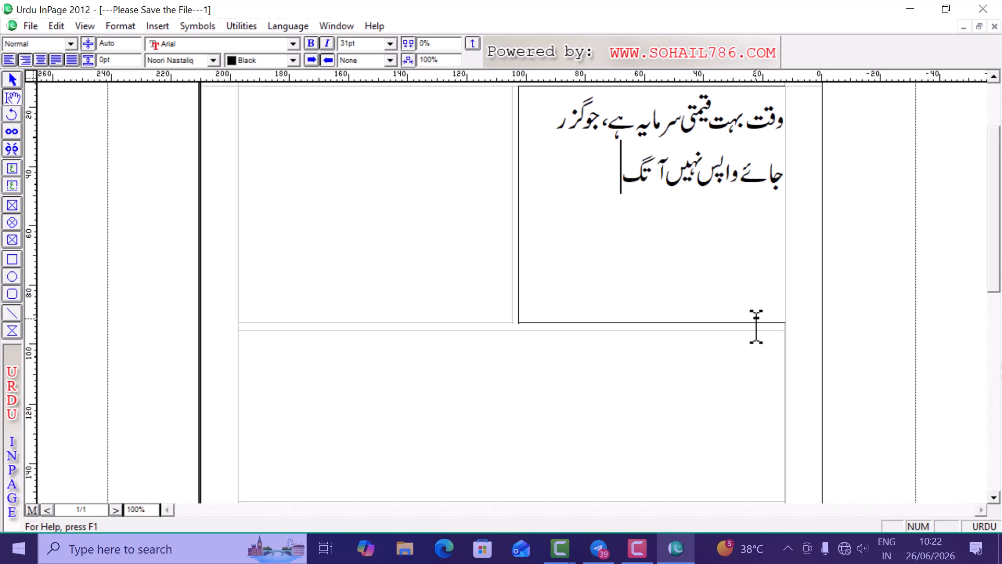
{"action": "type", "text": "a."}
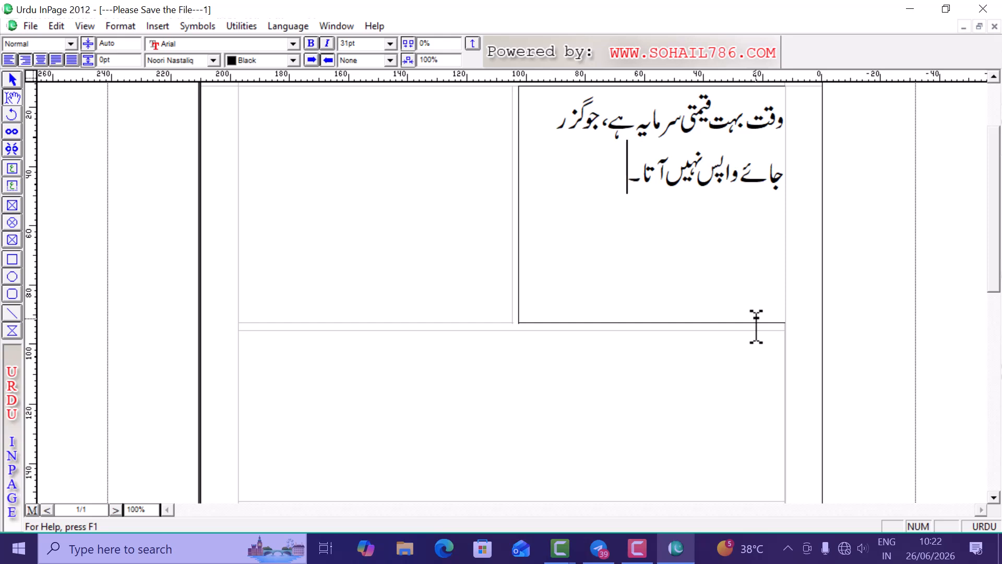
Add اسے فضول کاموں میں ضائع نہ کرو۔ ہر to the text in the upper-right box
{"action": "type", "text": " اسے فضول کا"}
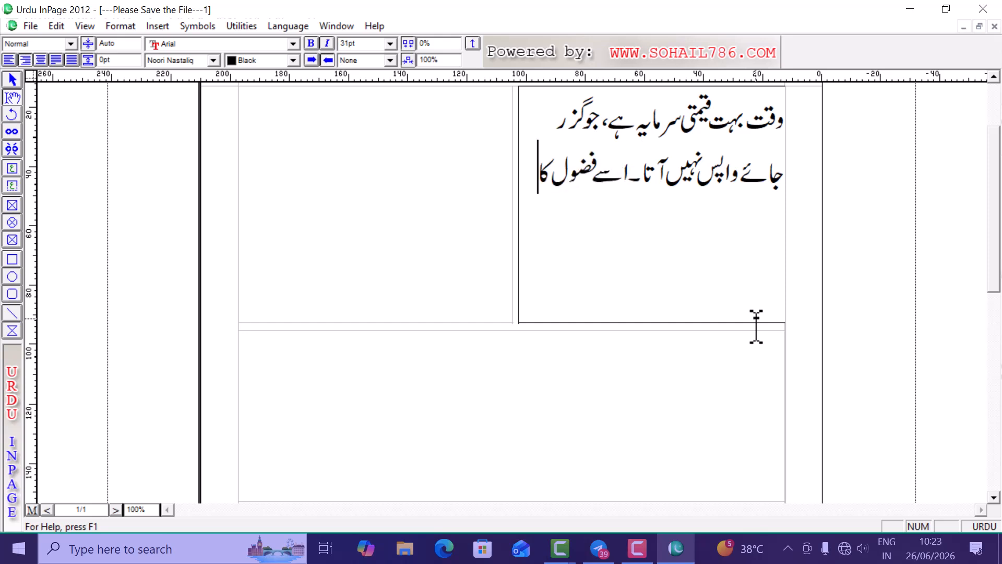
{"action": "type", "text": "موں میں"}
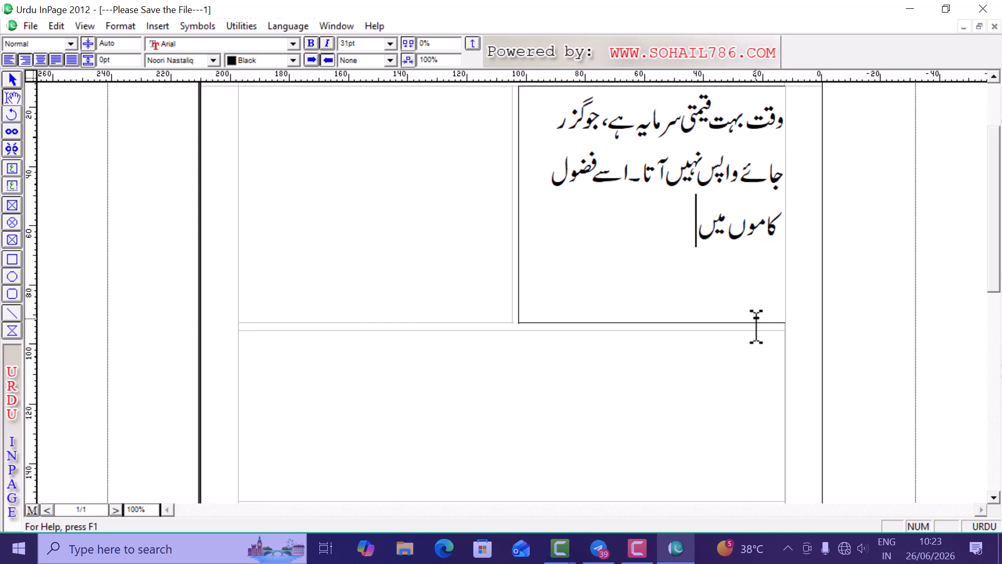
{"action": "type", "text": " ضائع ن"}
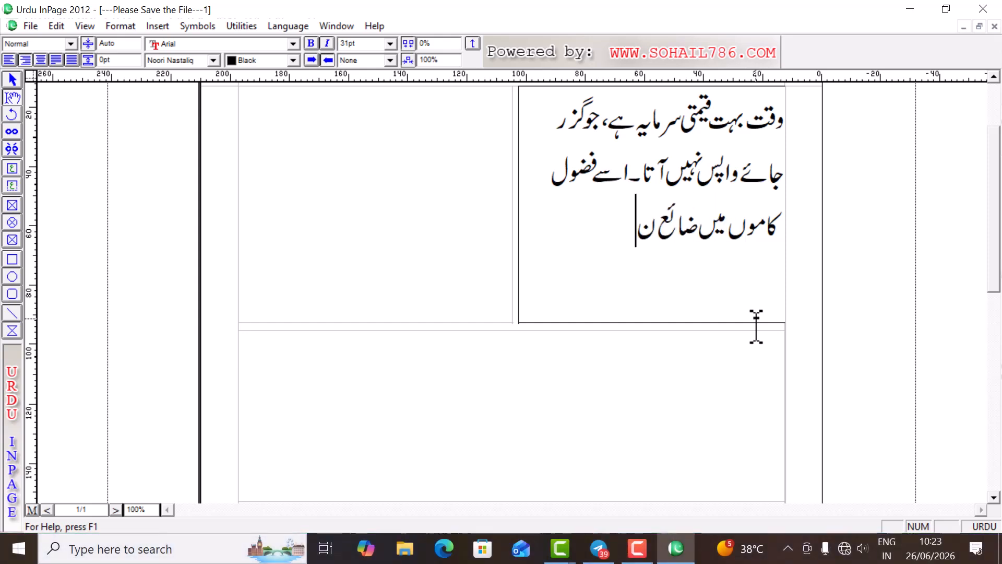
{"action": "type", "text": "ہ کرو۔ ہر"}
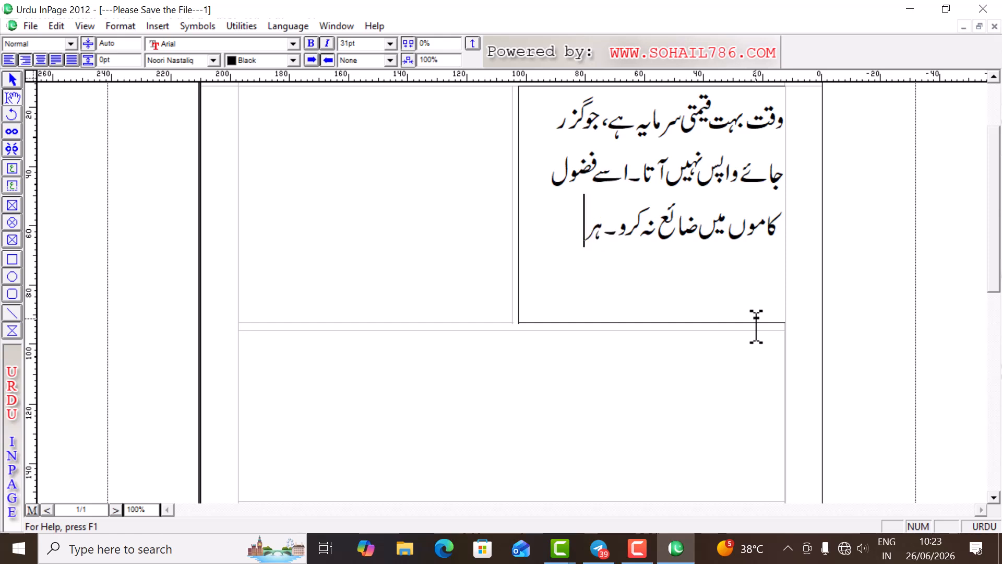
Continue the paragraph in the upper-right box with لمحہ بہتر کاموں میں لگاؤ۔ وقت کی قدر کامیابی کی بنیاد ہے
{"action": "type", "text": "لمحہ بہ"}
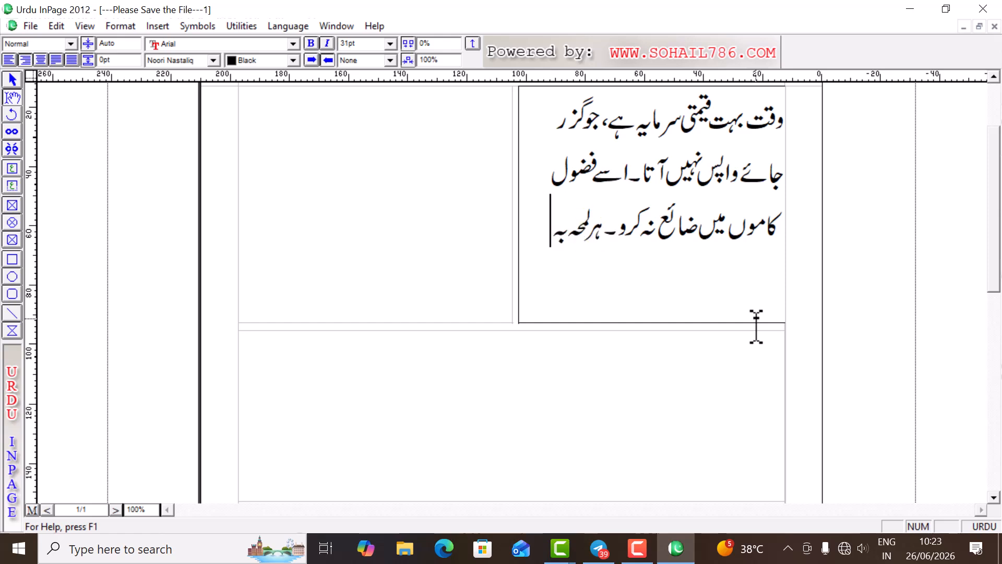
{"action": "type", "text": "تر کامو"}
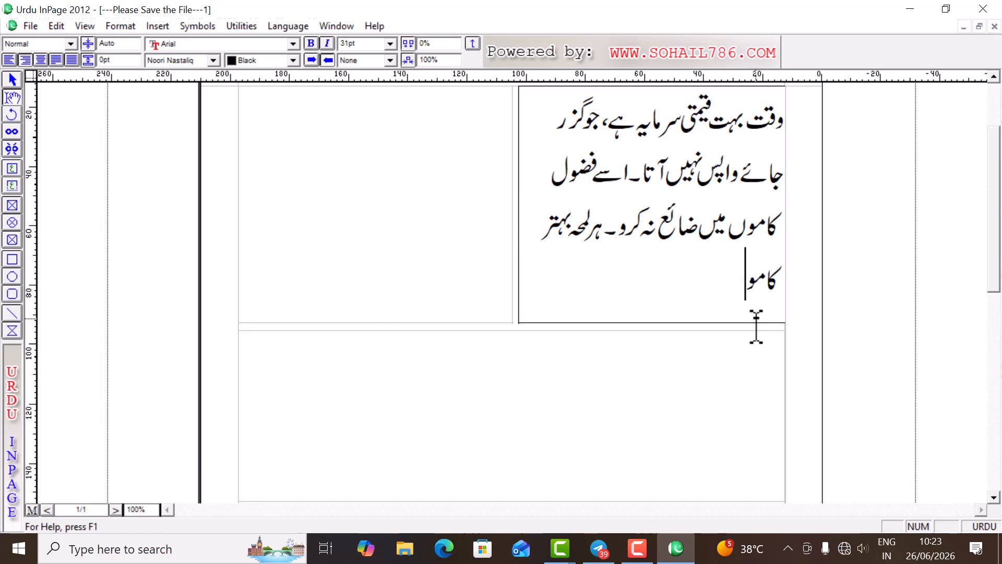
{"action": "type", "text": "ں میں لگا"}
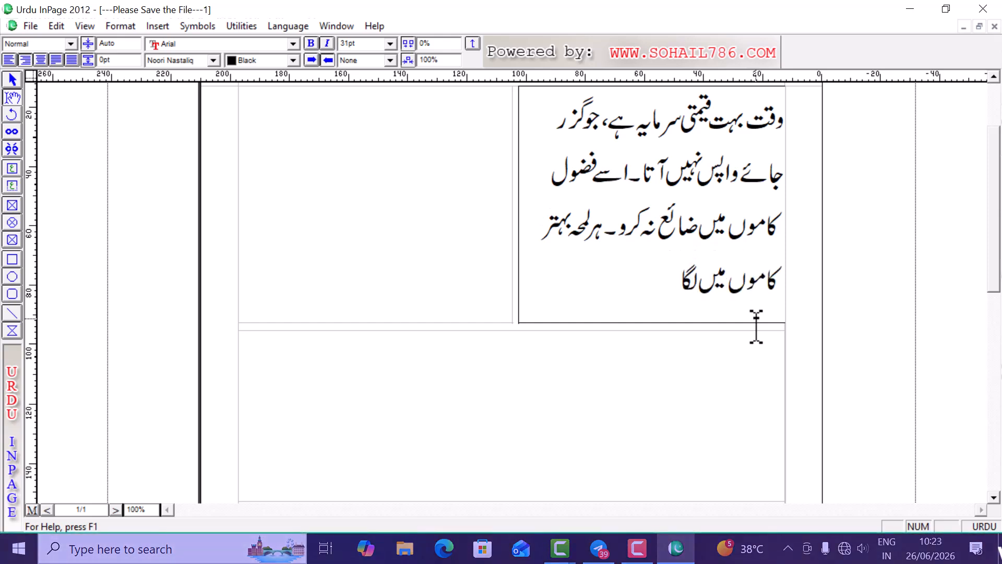
{"action": "type", "text": "ؤ۔ وقت کی"}
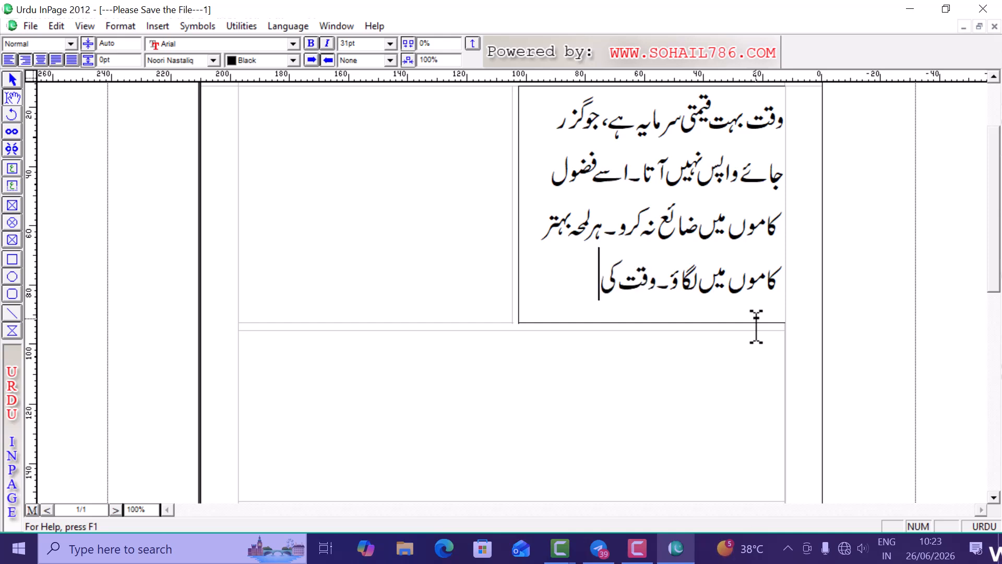
{"action": "type", "text": " ق"}
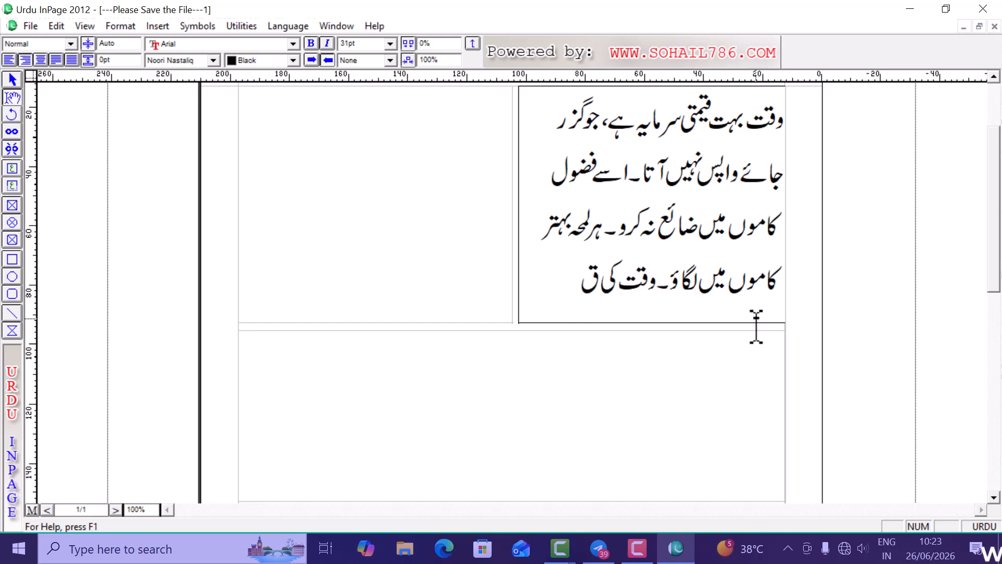
{"action": "type", "text": "در کامیابی"}
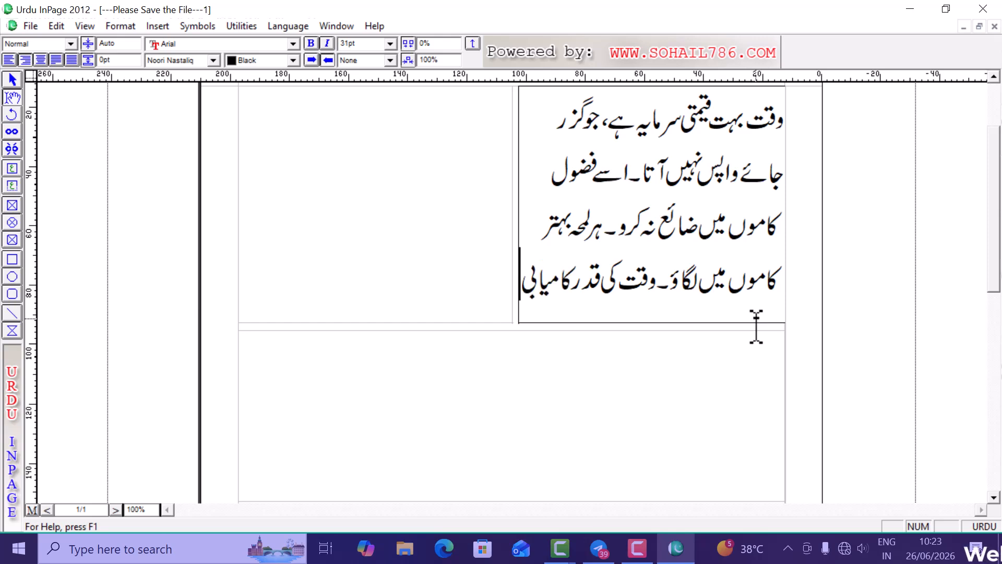
{"action": "key", "text": "Return"}
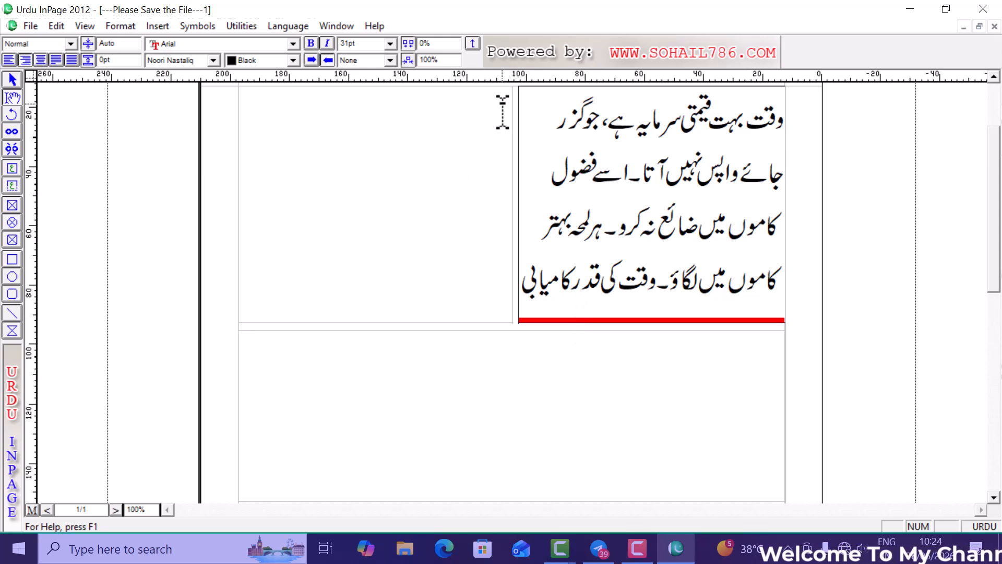
Place the text cursor alternately in the overfilled upper-right box and the empty boxes to examine whether the text flows between them
{"action": "left_click", "coordinate": [509, 95]}
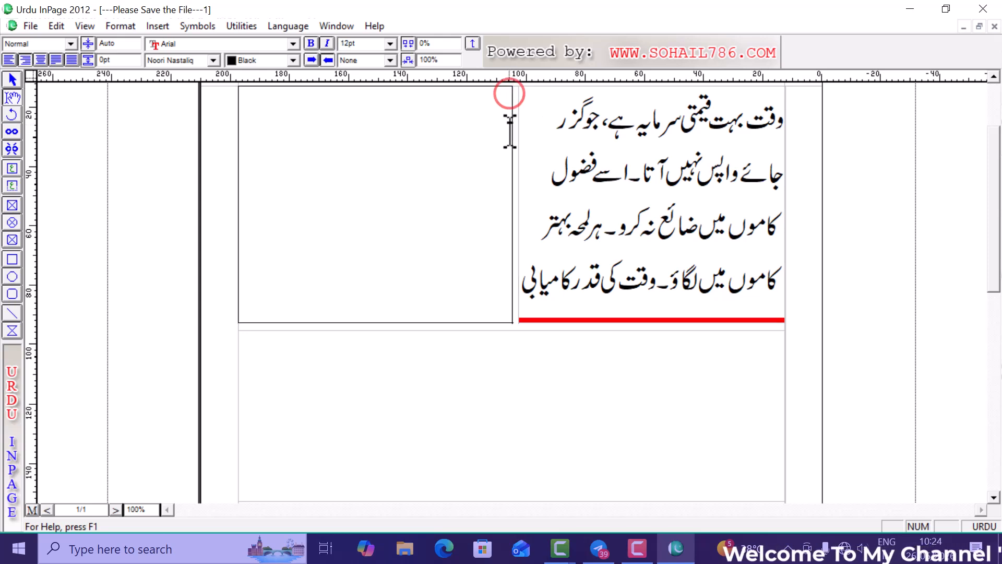
{"action": "left_click", "coordinate": [610, 306]}
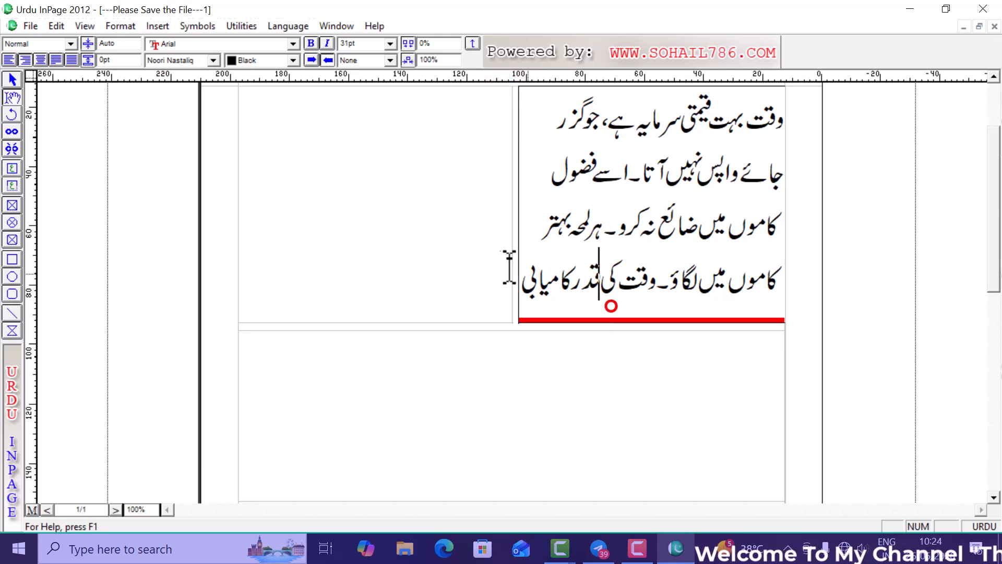
{"action": "left_click", "coordinate": [505, 95]}
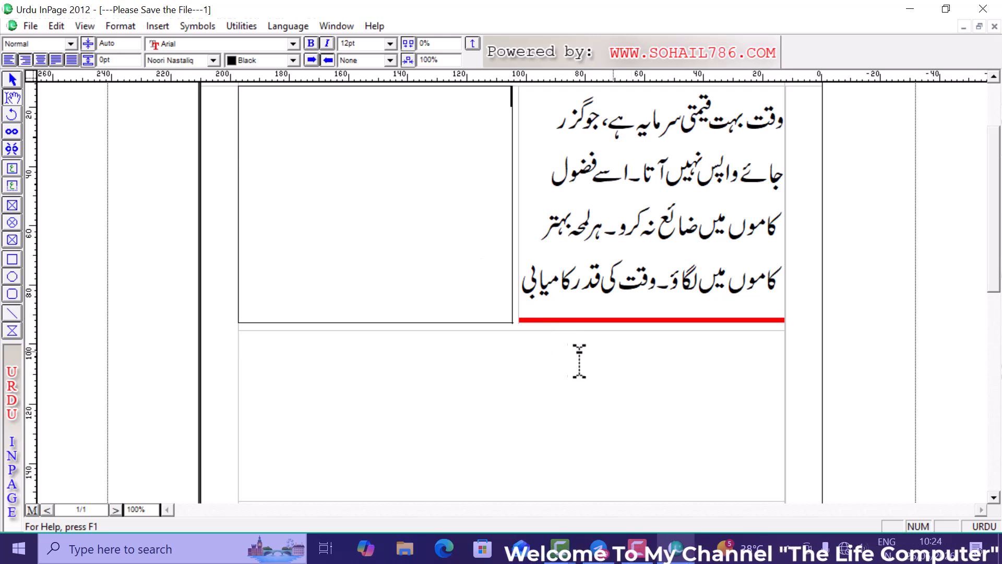
{"action": "left_click", "coordinate": [656, 302]}
{"action": "left_click", "coordinate": [517, 100]}
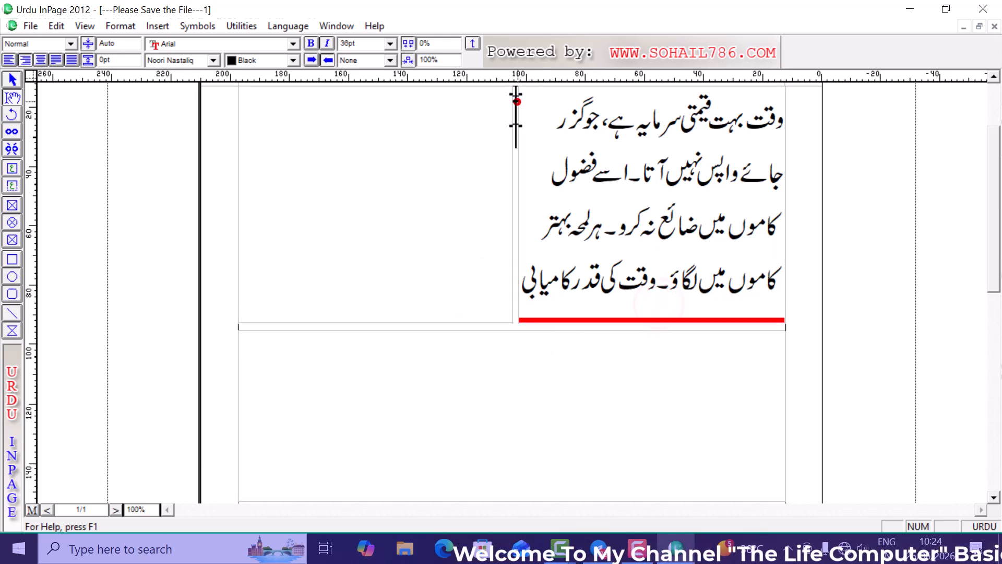
{"action": "left_click", "coordinate": [511, 99]}
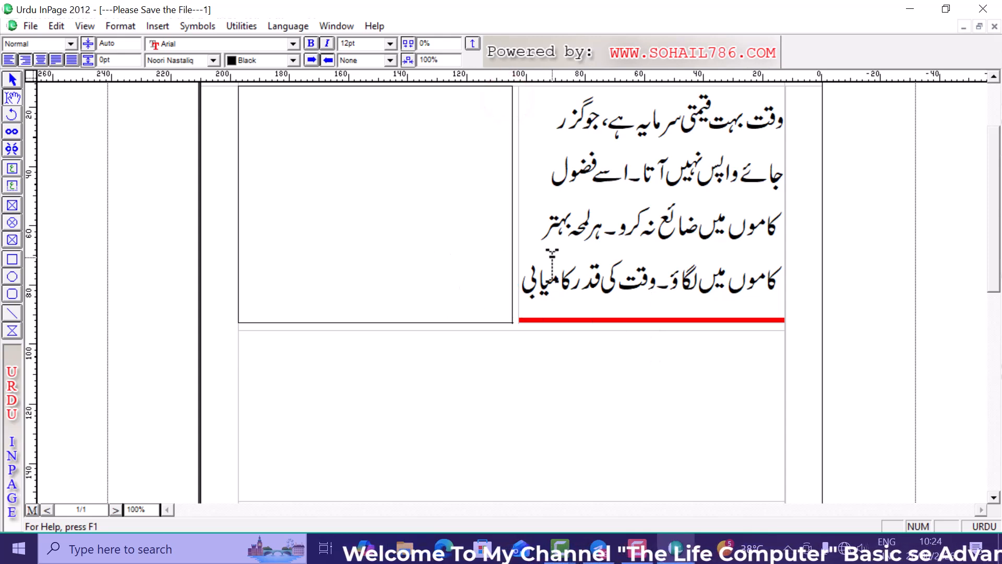
{"action": "left_click", "coordinate": [572, 313]}
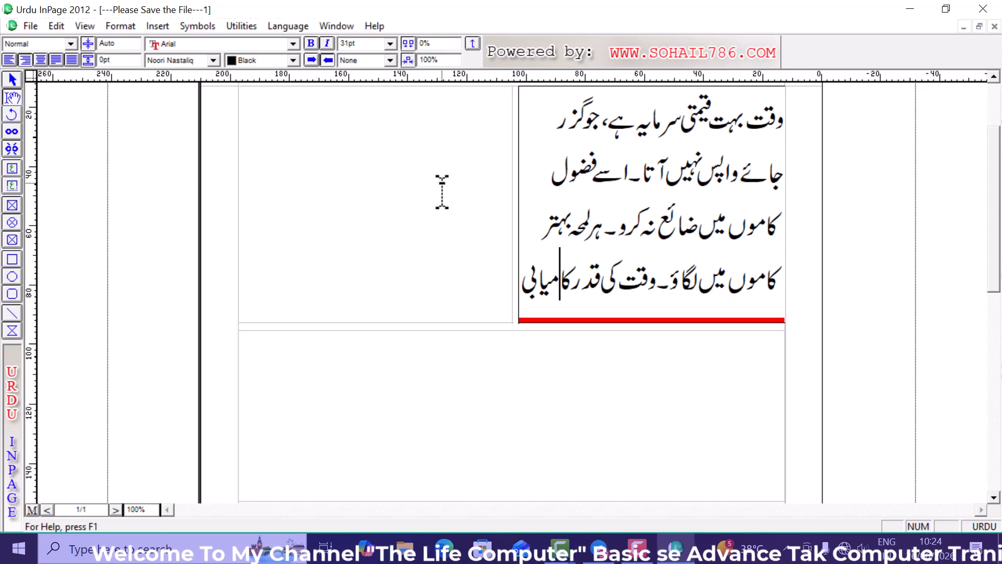
{"action": "left_click", "coordinate": [385, 183]}
{"action": "left_click", "coordinate": [668, 395]}
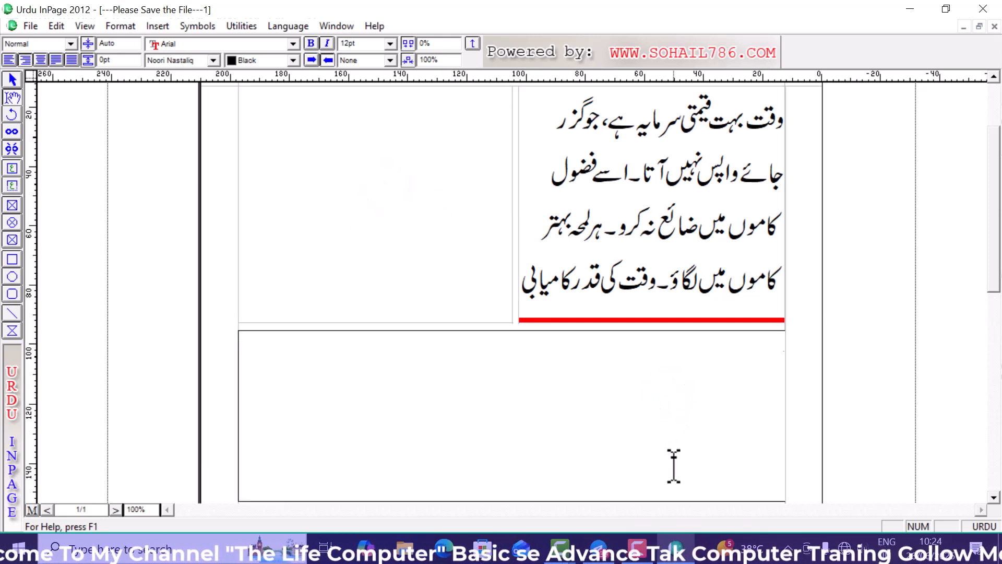
Link the upper-right text box to the upper-left one, and the upper-left one to the full-width box below
{"action": "left_click", "coordinate": [12, 133]}
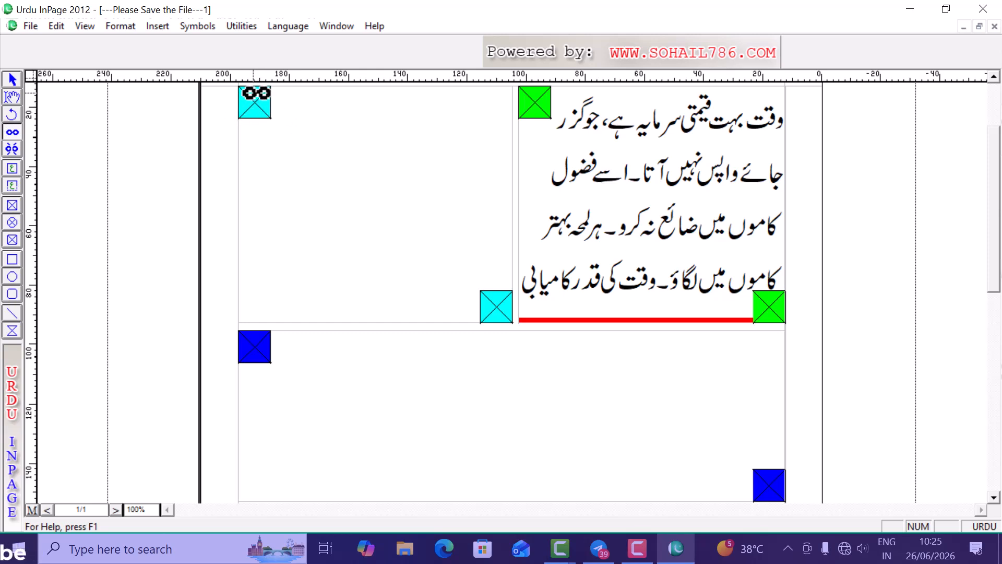
{"action": "left_click", "coordinate": [252, 101]}
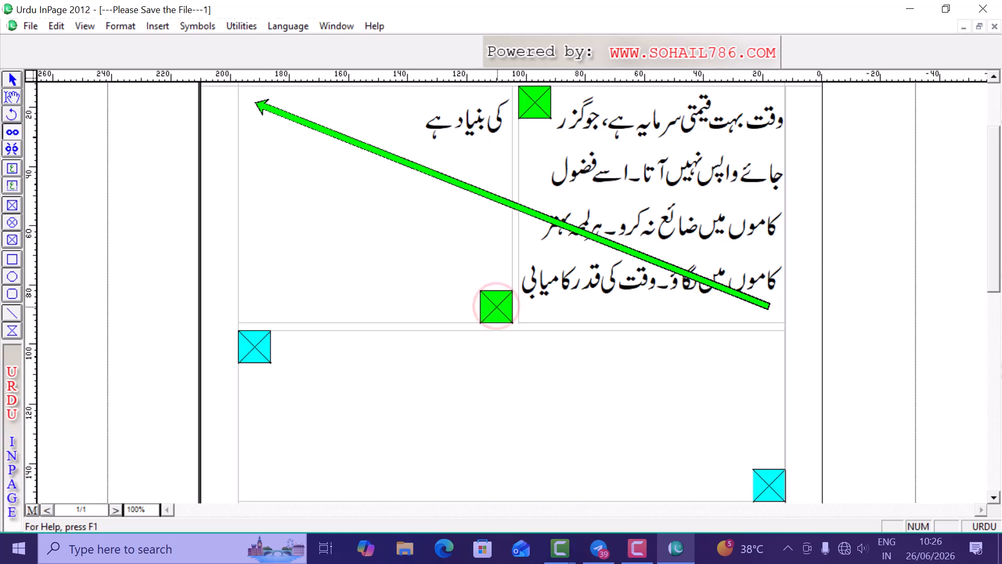
{"action": "left_click", "coordinate": [254, 350]}
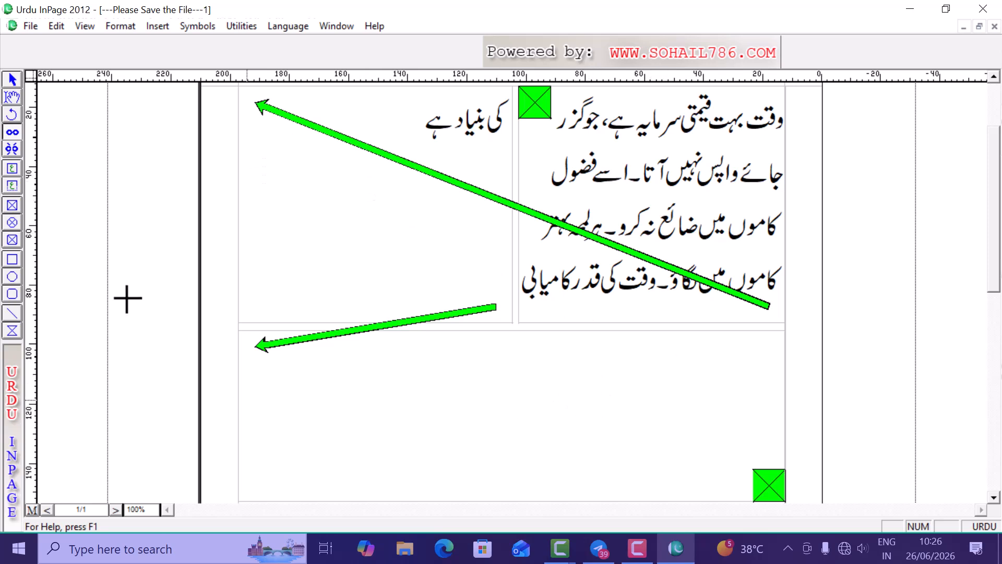
Leave linking mode, return to text editing and select all the text running through the linked boxes
{"action": "left_click", "coordinate": [12, 79]}
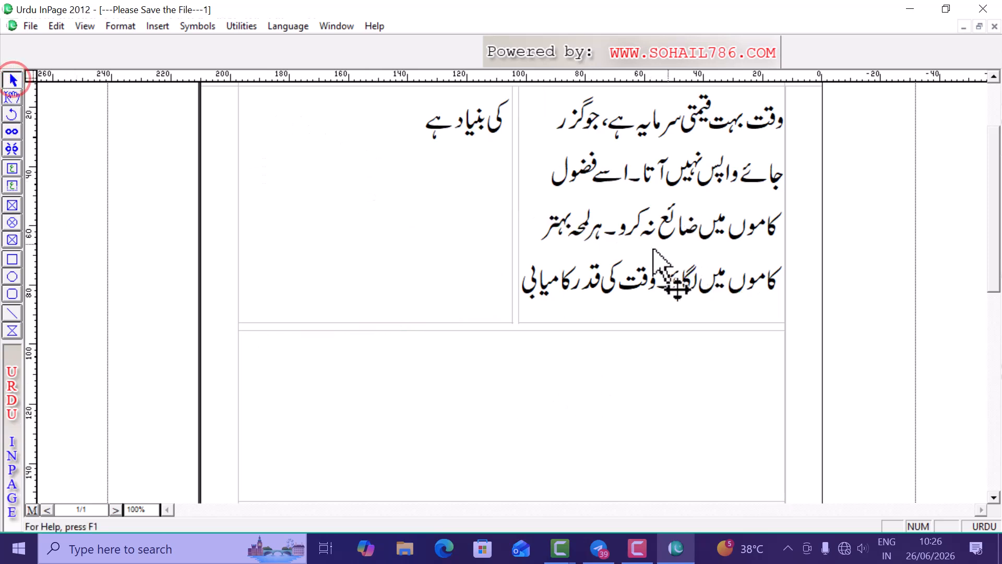
{"action": "left_click", "coordinate": [11, 95]}
{"action": "left_click_drag", "start_coordinate": [416, 110], "coordinate": [790, 112]}
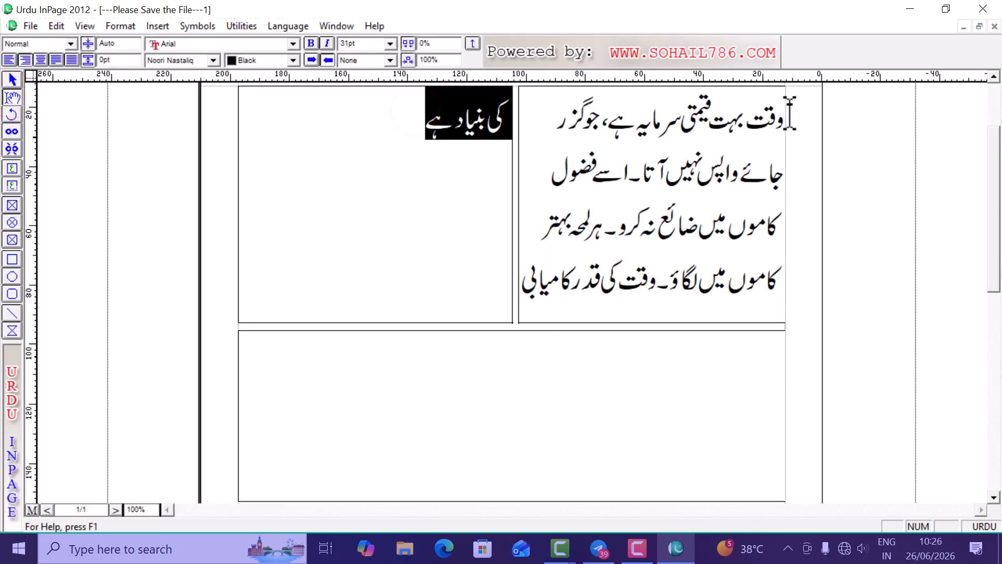
{"action": "left_click", "coordinate": [410, 117]}
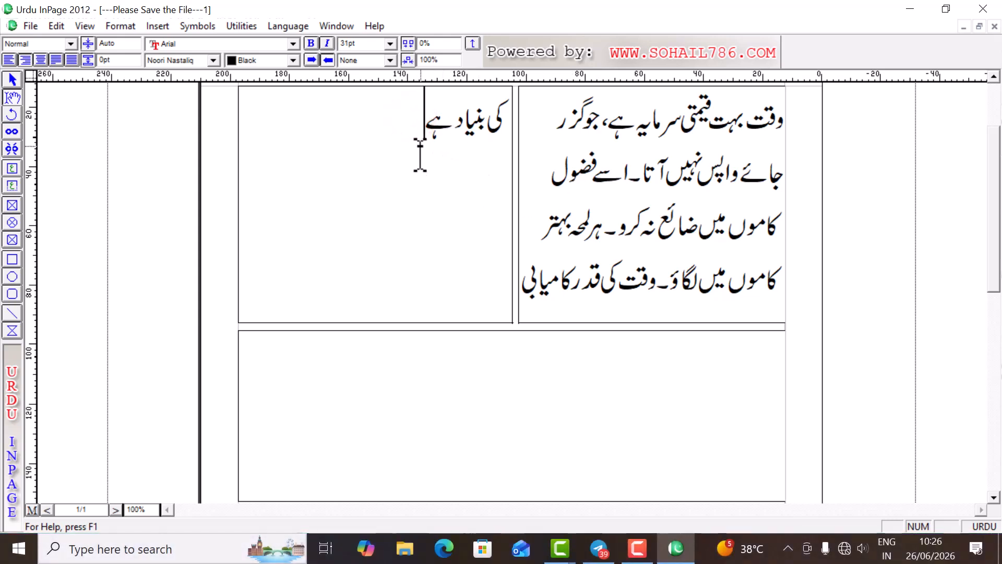
{"action": "key", "text": "ctrl+a"}
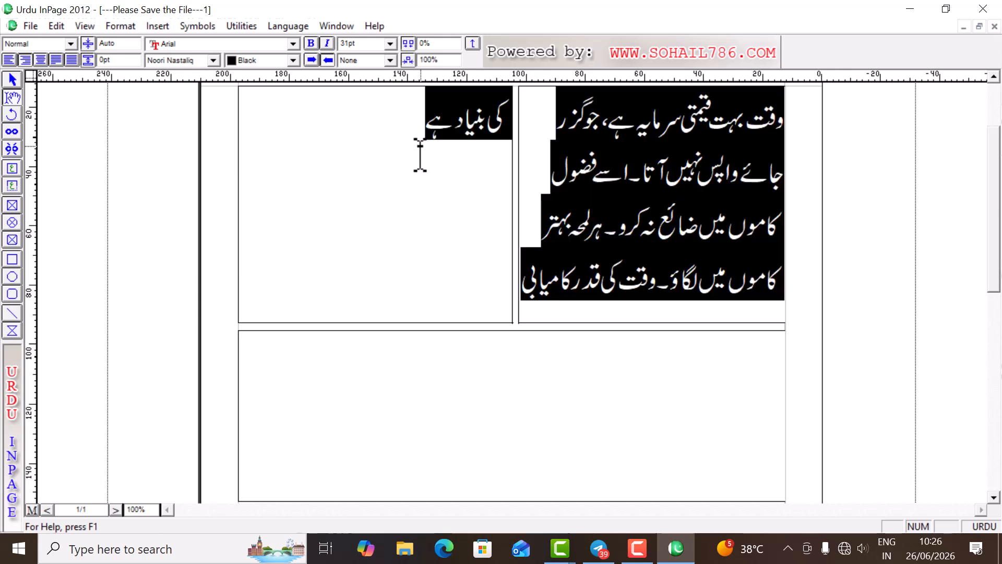
{"action": "left_click", "coordinate": [421, 155]}
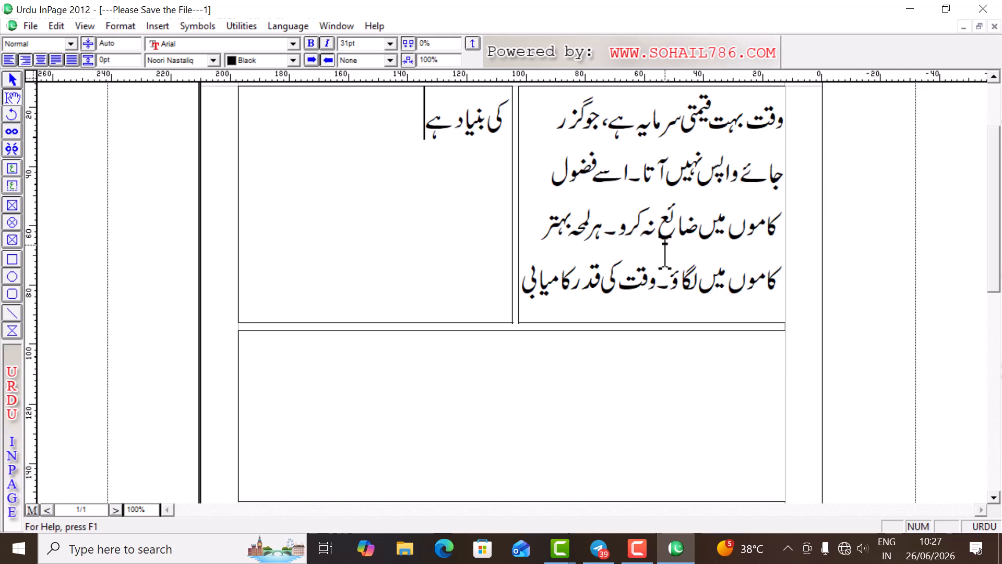
{"action": "key", "text": "ctrl+a"}
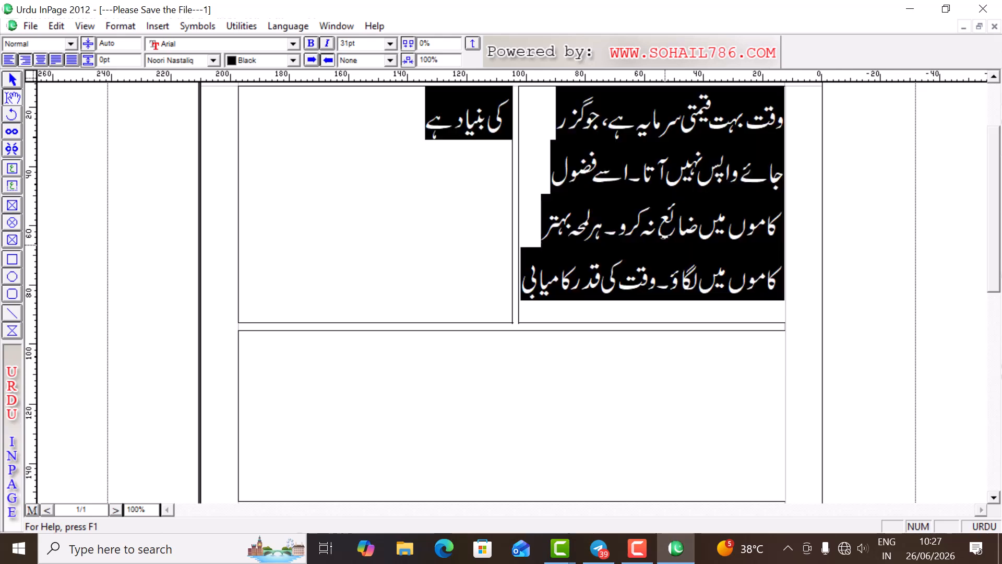
Switch to the image 36867-5-keyboard-clipart.png, enlarge it to examine the shortcut keys, and return to InPage
{"action": "left_click", "coordinate": [908, 9]}
{"action": "double_click", "coordinate": [86, 204]}
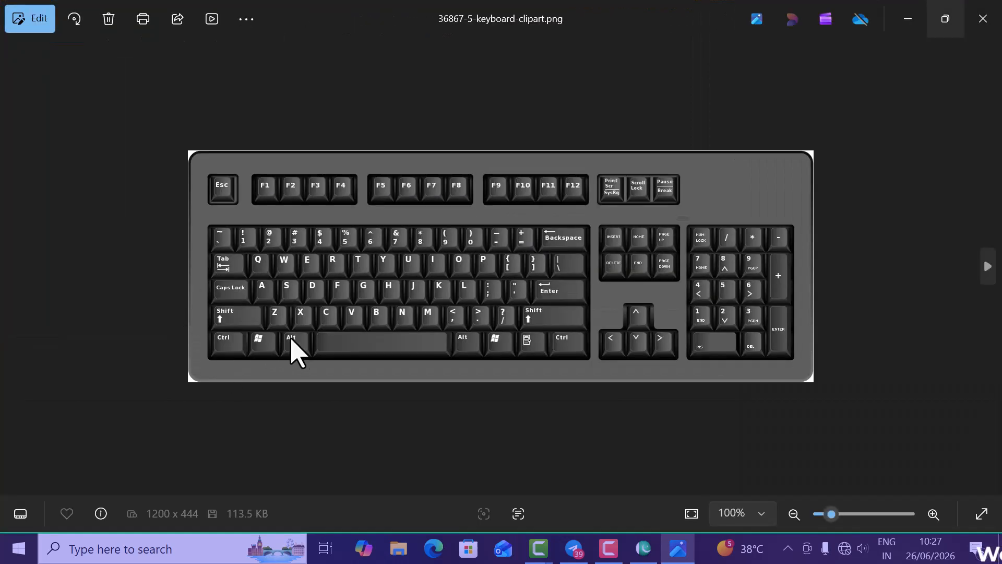
{"action": "scroll", "coordinate": [304, 355], "scroll_direction": "up", "scroll_amount": 3}
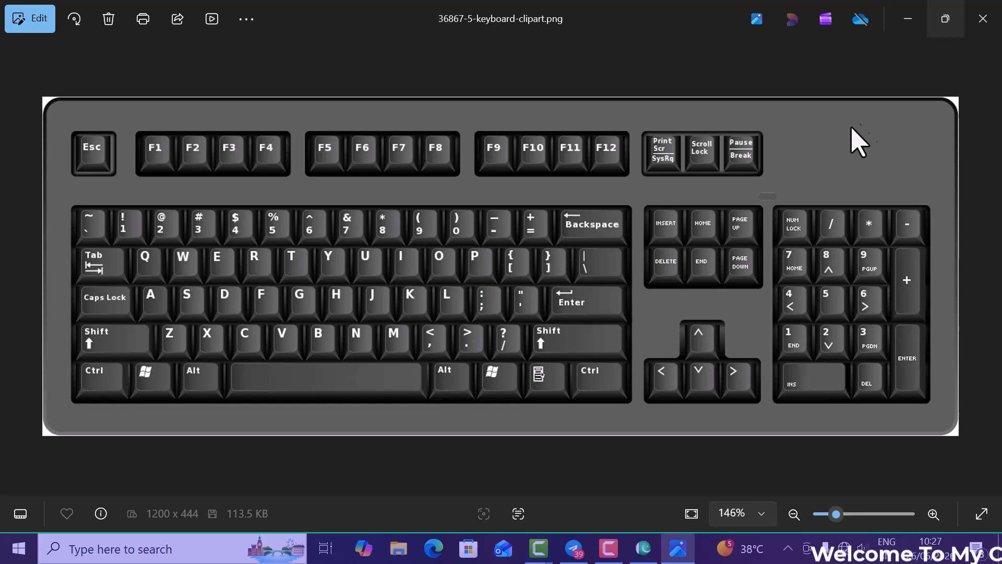
{"action": "left_click", "coordinate": [907, 19]}
{"action": "left_click", "coordinate": [644, 548]}
Place the text cursor in the upper-left linked box, select all the linked text and copy it
{"action": "left_click", "coordinate": [408, 114]}
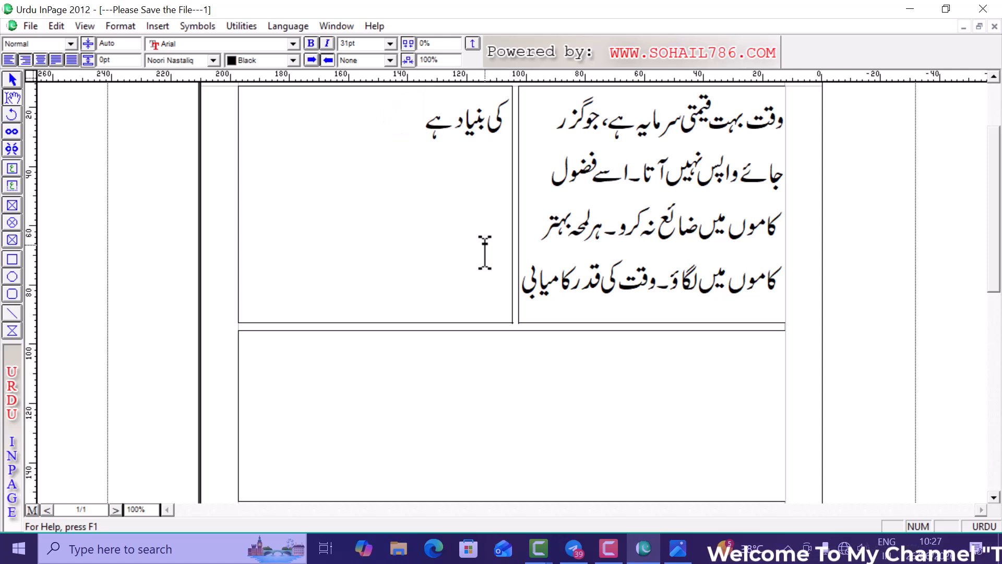
{"action": "key", "text": "ctrl+a"}
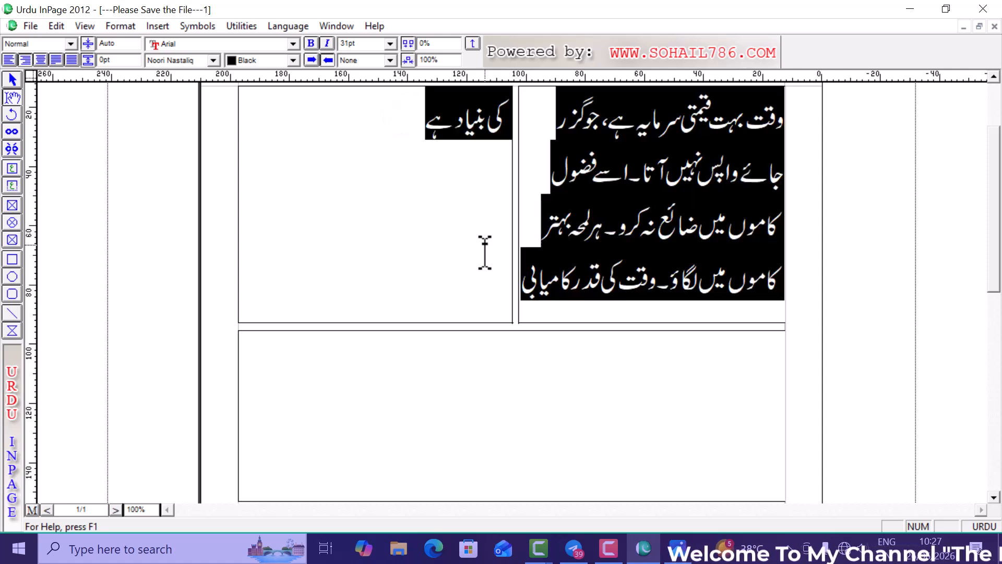
{"action": "left_click", "coordinate": [57, 27]}
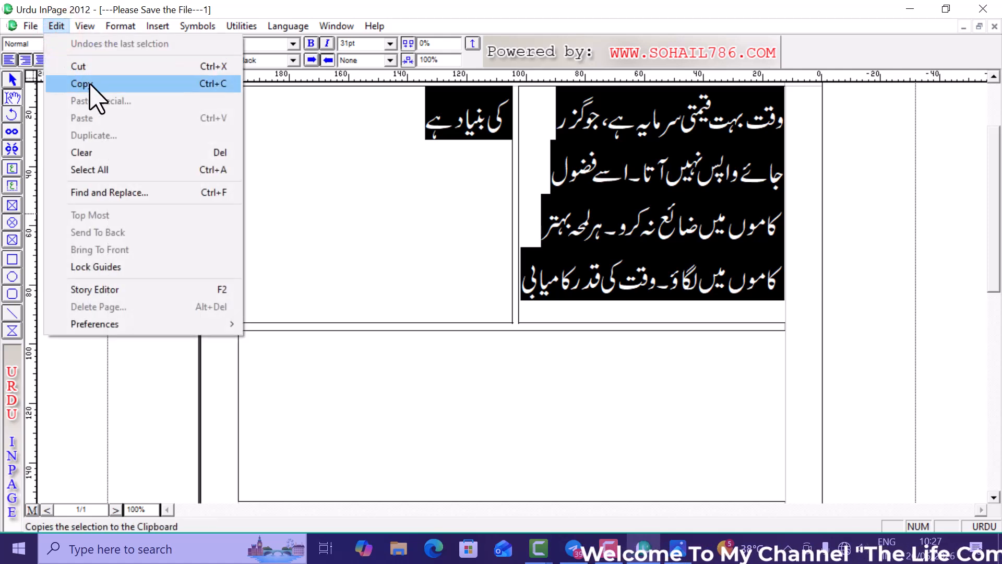
{"action": "left_click", "coordinate": [115, 84]}
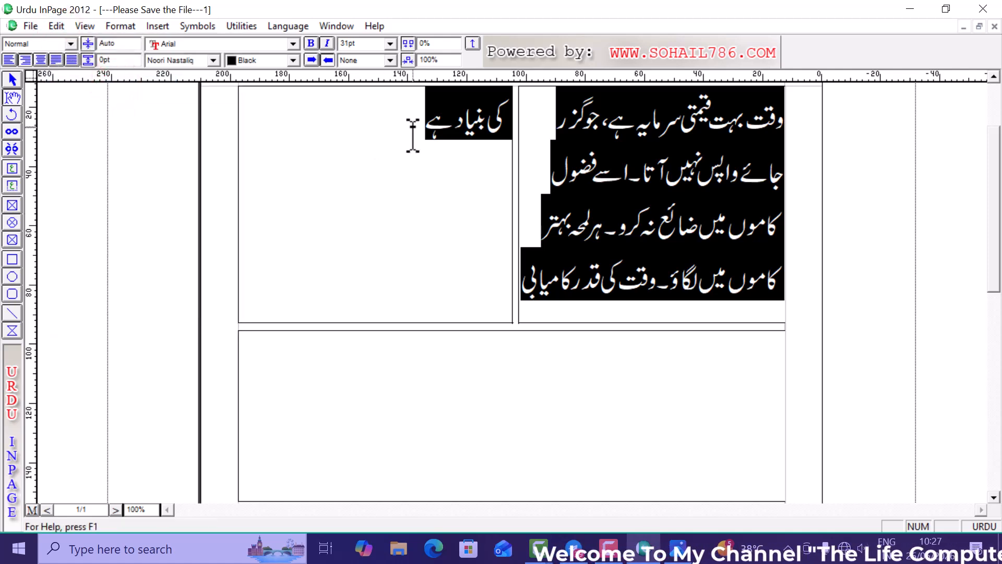
Paste the copied text repeatedly at the end of the existing text in the upper-left box, until it overfills the full-width box below
{"action": "left_click", "coordinate": [425, 126]}
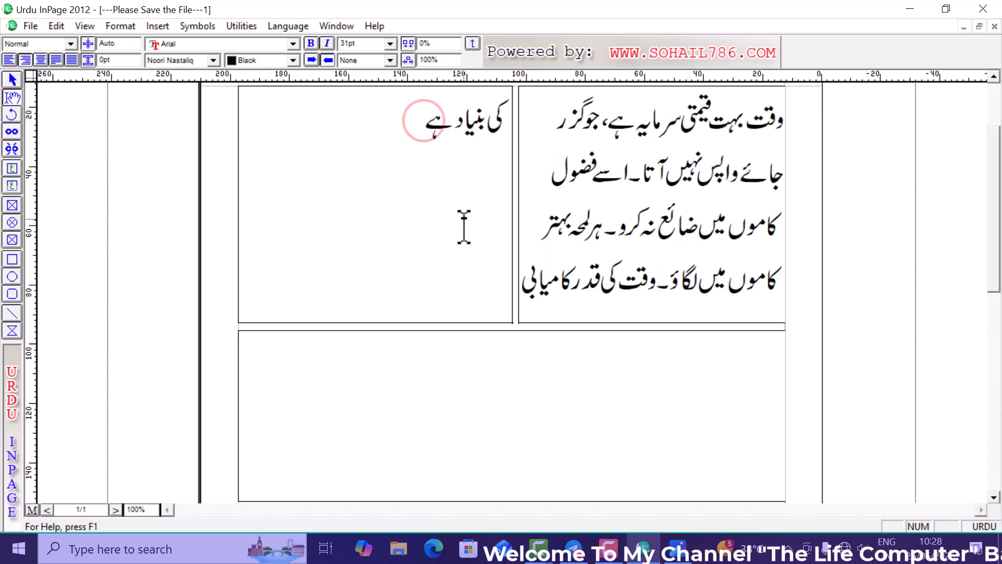
{"action": "left_click", "coordinate": [55, 26]}
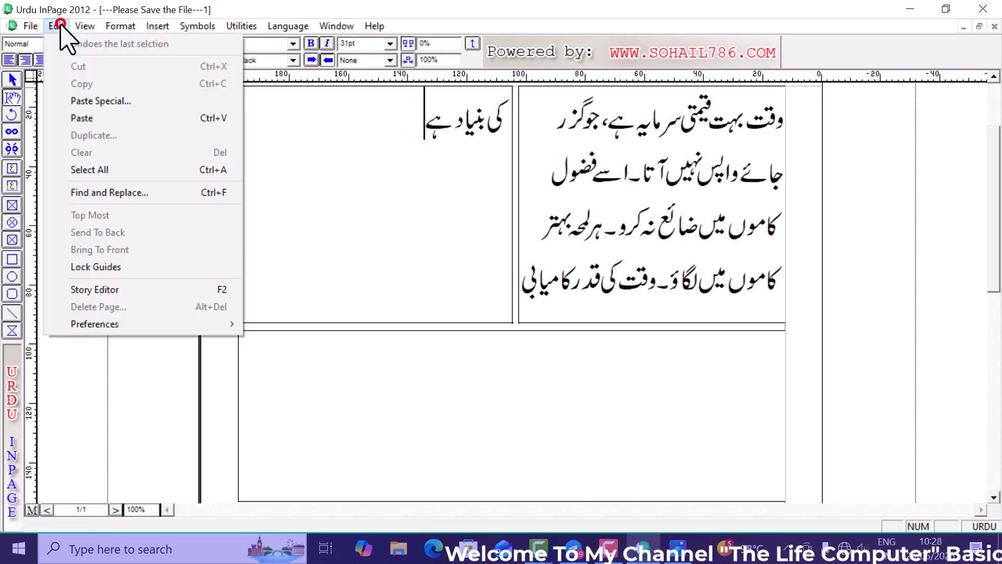
{"action": "left_click", "coordinate": [85, 118]}
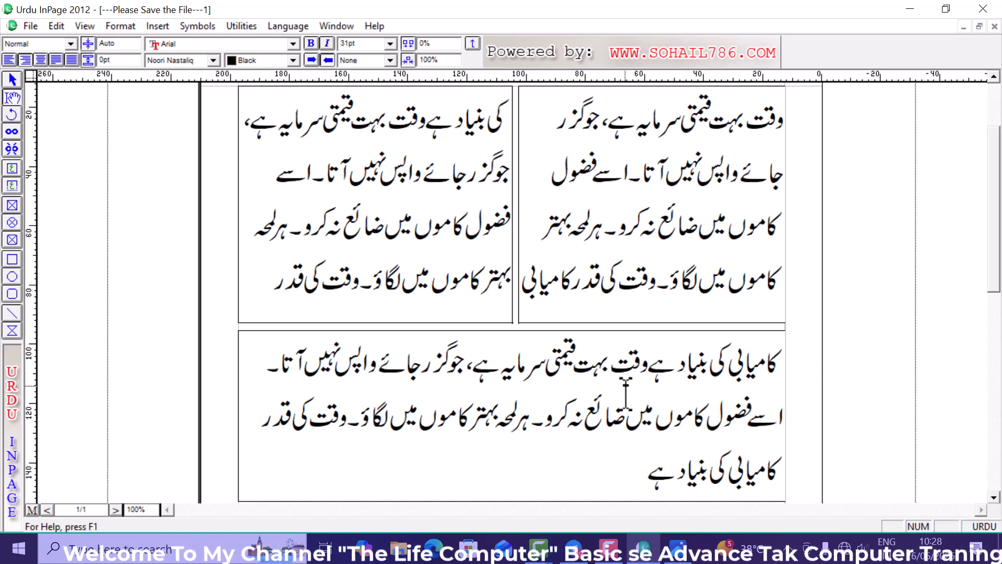
{"action": "key", "text": "ctrl+v"}
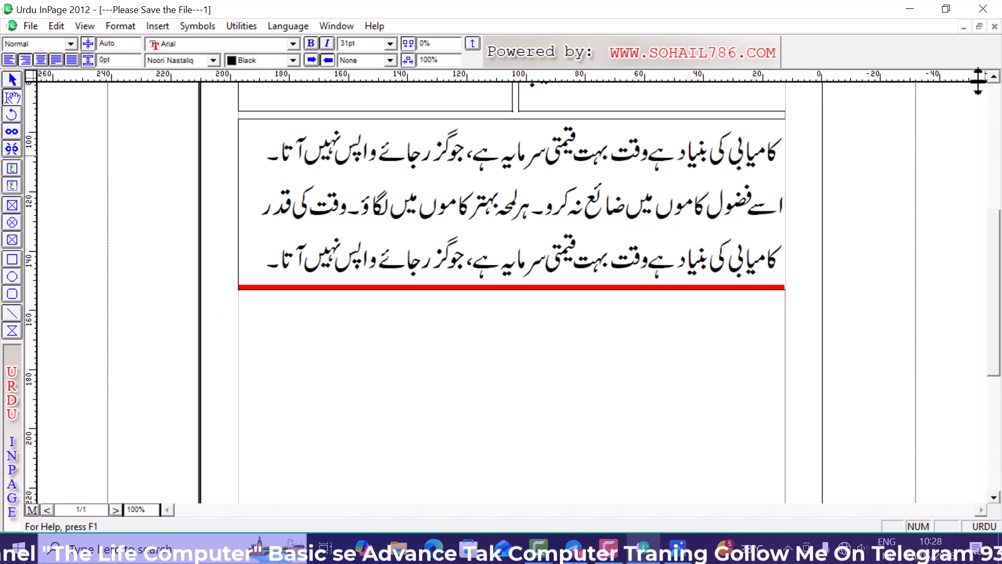
Examine the pasted text running through the three linked boxes, from the full-width box back up to the page's beginning
{"action": "left_click", "coordinate": [994, 77]}
{"action": "left_click", "coordinate": [994, 77]}
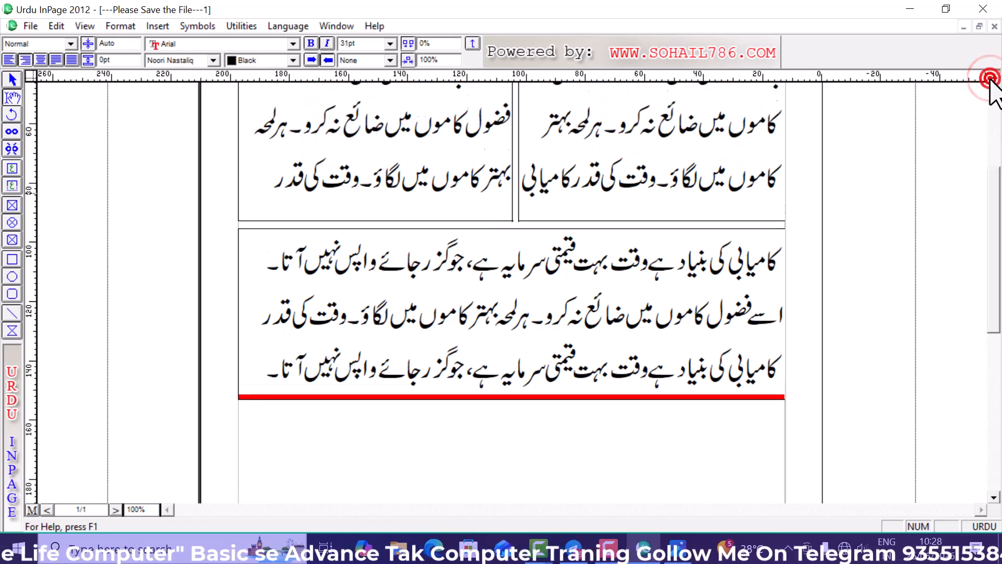
{"action": "left_click", "coordinate": [993, 77]}
{"action": "left_click", "coordinate": [993, 77]}
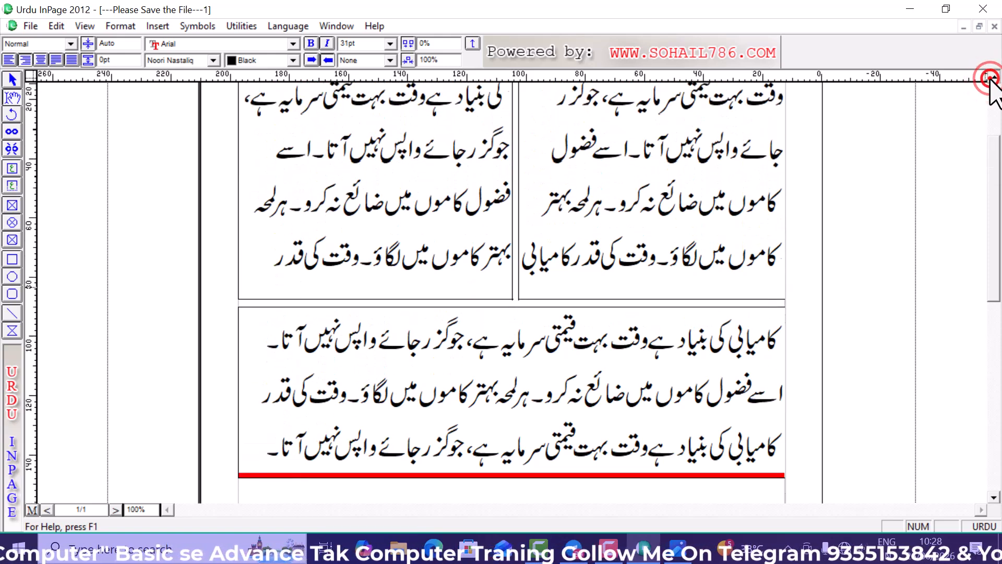
{"action": "left_click", "coordinate": [993, 77]}
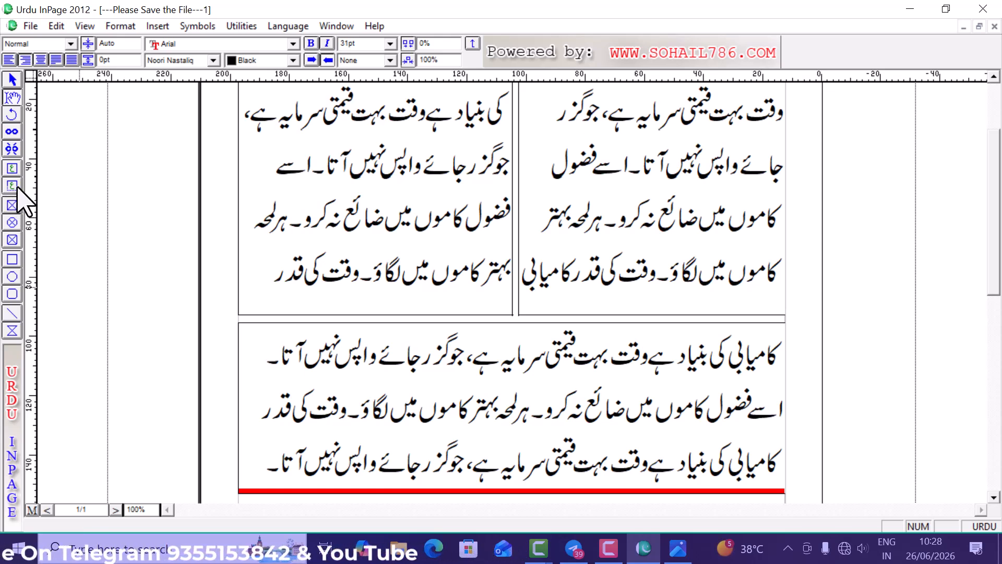
{"action": "left_click", "coordinate": [992, 77]}
{"action": "left_click", "coordinate": [992, 78]}
{"action": "left_click", "coordinate": [992, 77]}
{"action": "left_click", "coordinate": [992, 77]}
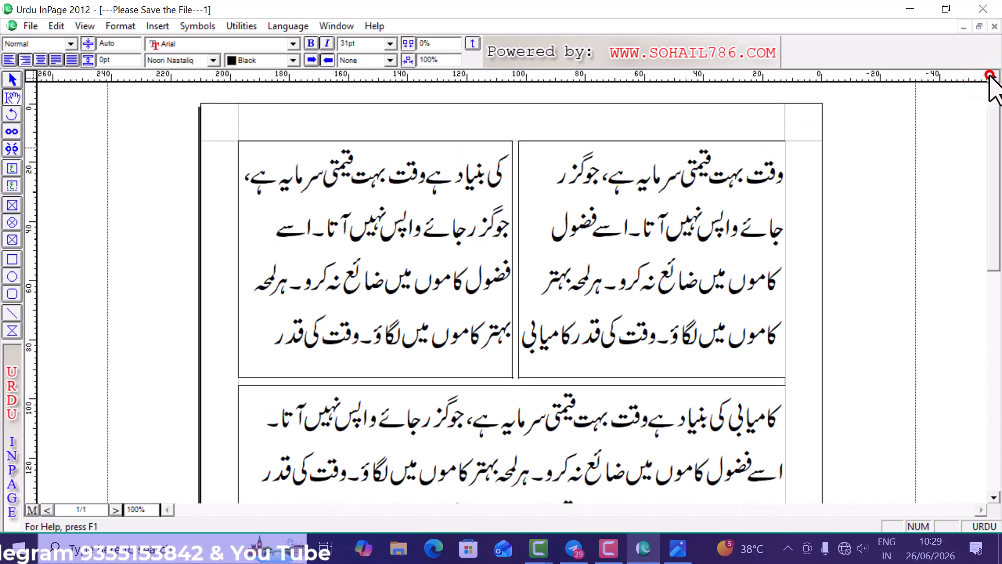
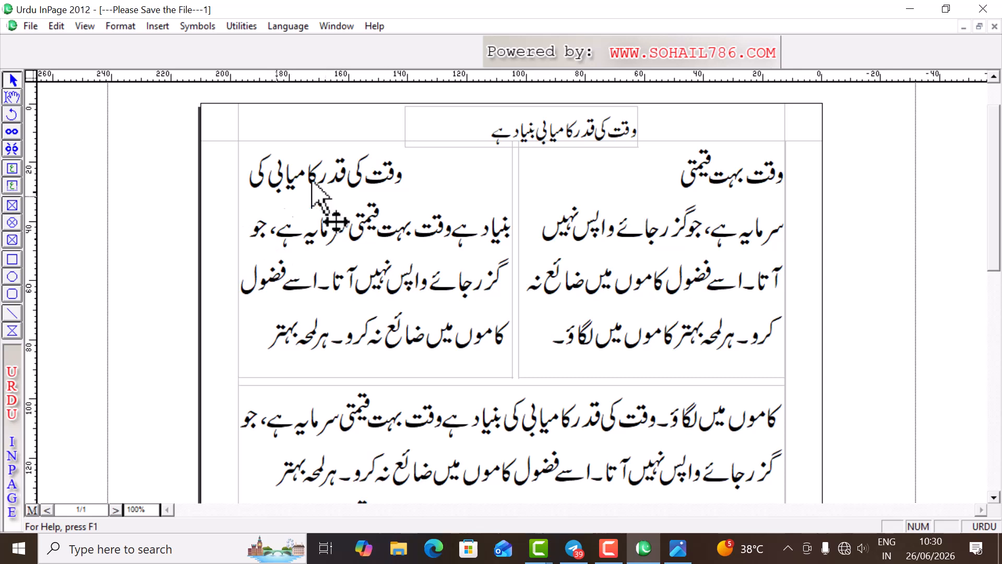
Select the upper-left box, the upper-right box and the heading box in turn to compare their frames and handles
{"action": "left_click", "coordinate": [351, 248]}
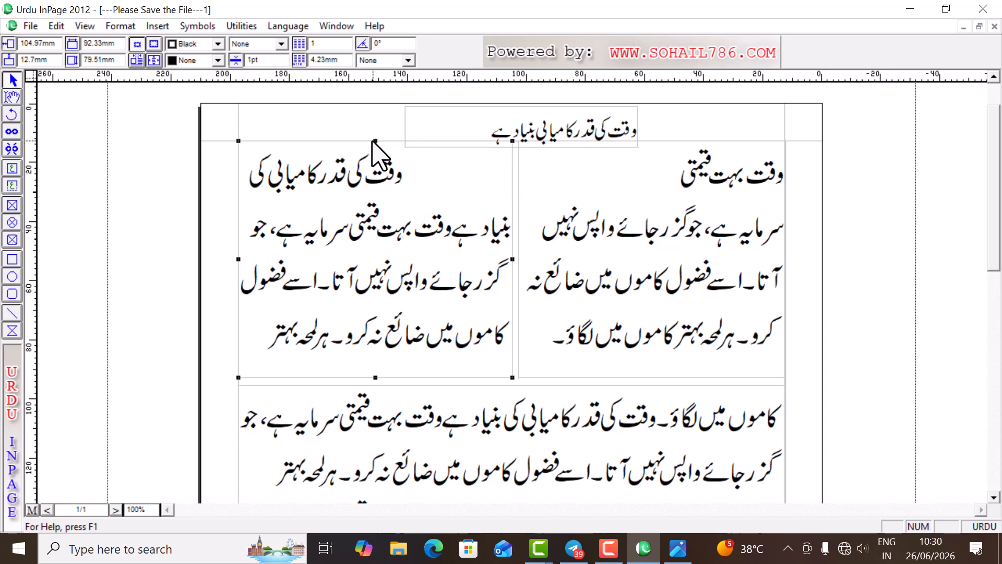
{"action": "left_click", "coordinate": [614, 319]}
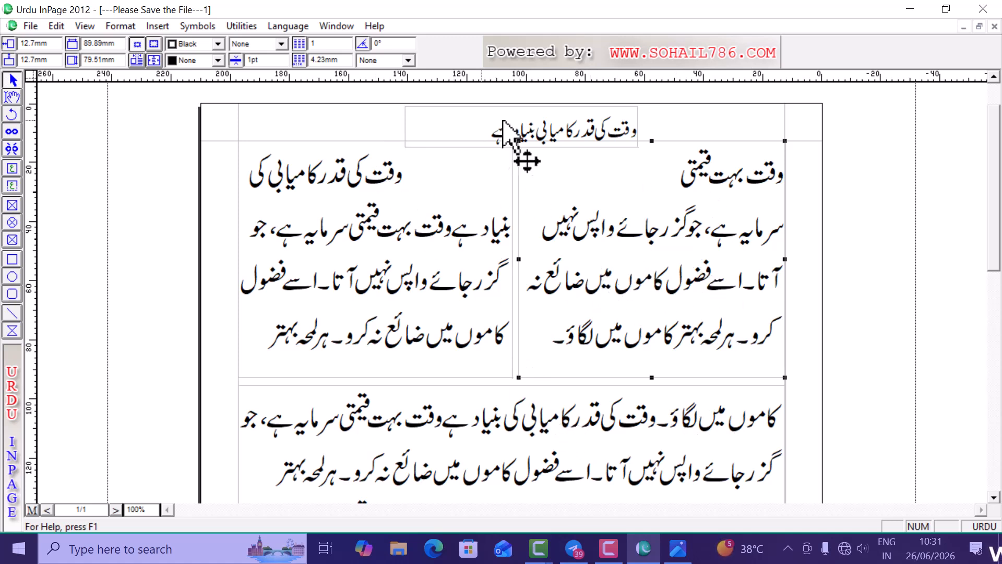
{"action": "left_click", "coordinate": [454, 117]}
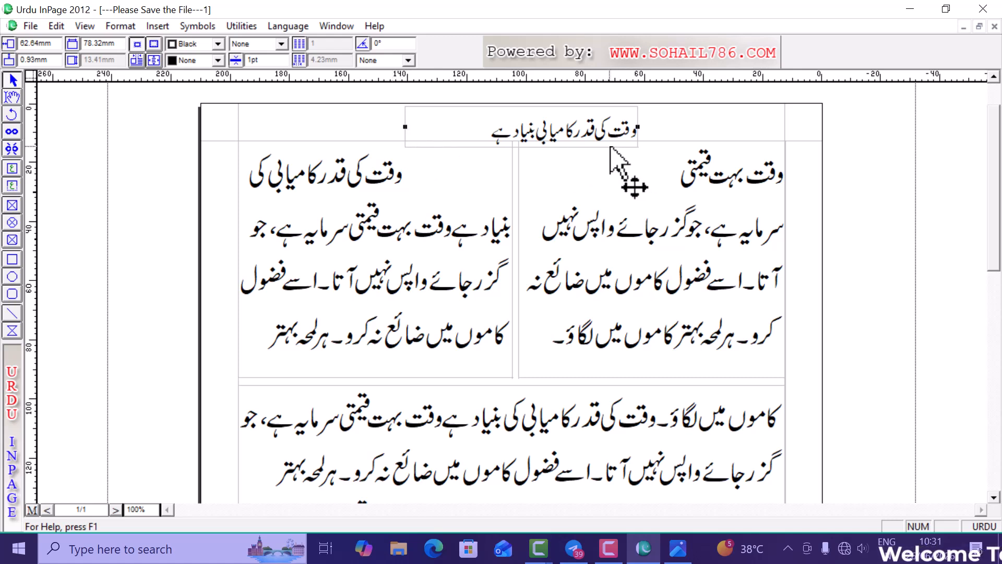
Draw a thin title text box just below the full-width linked box, spanning nearly the same width
{"action": "left_click", "coordinate": [14, 186]}
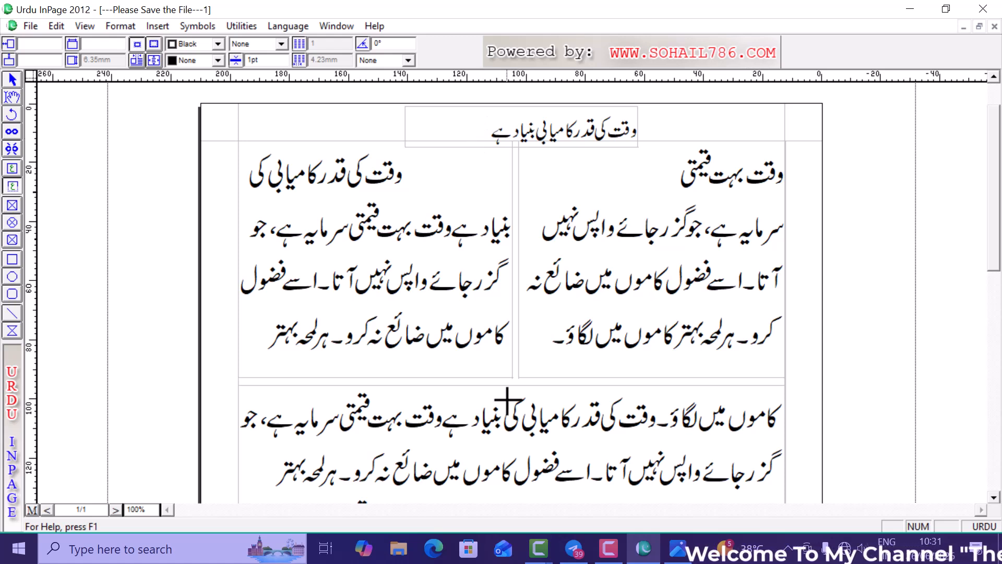
{"action": "left_click_drag", "start_coordinate": [508, 401], "coordinate": [543, 121]}
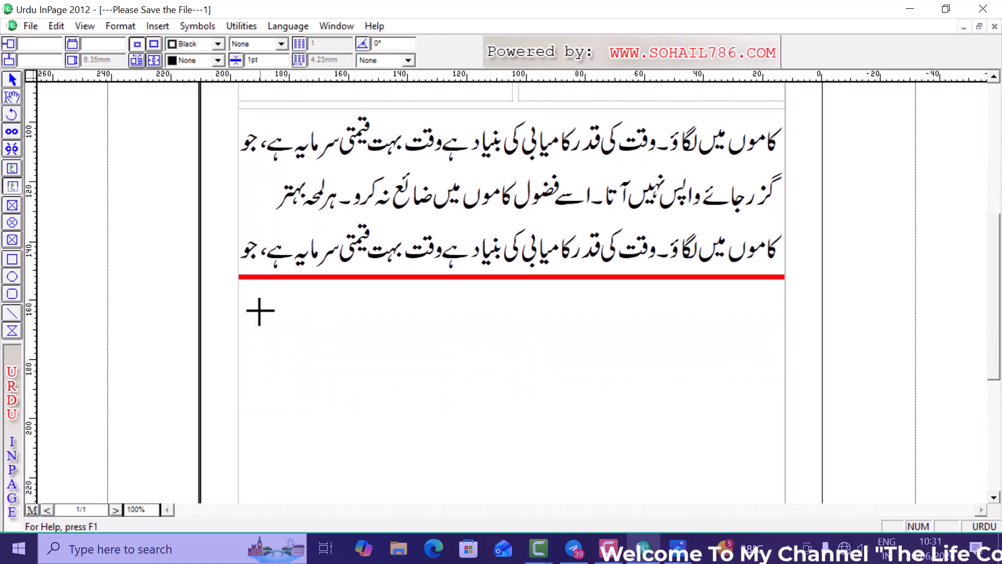
{"action": "left_click_drag", "start_coordinate": [240, 296], "coordinate": [767, 352]}
Copy the first two lines of the full-width box and paste them twice into the new title text box
{"action": "scroll", "coordinate": [767, 351], "scroll_direction": "up", "scroll_amount": 3}
{"action": "left_click", "coordinate": [275, 261]}
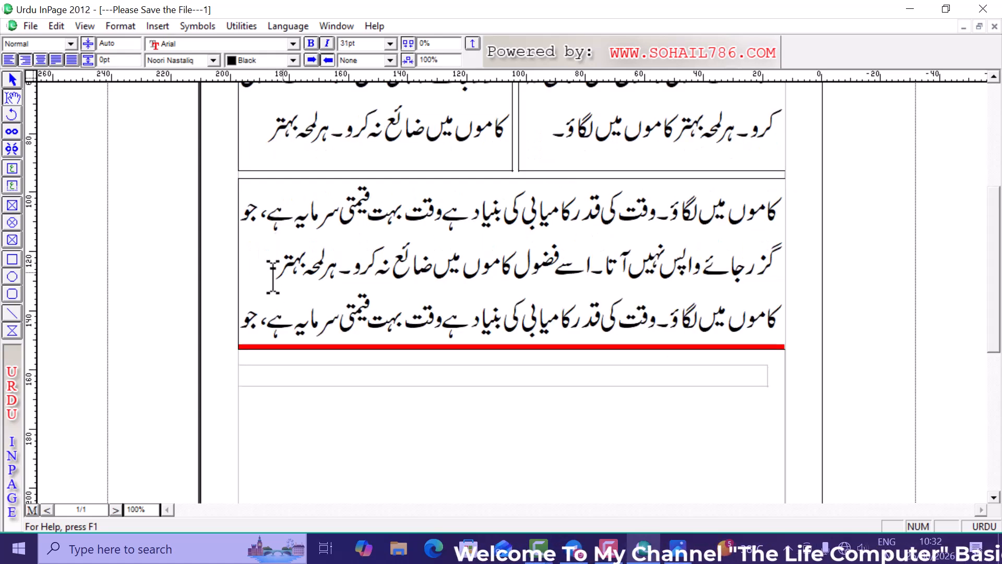
{"action": "left_click_drag", "start_coordinate": [269, 277], "coordinate": [791, 214]}
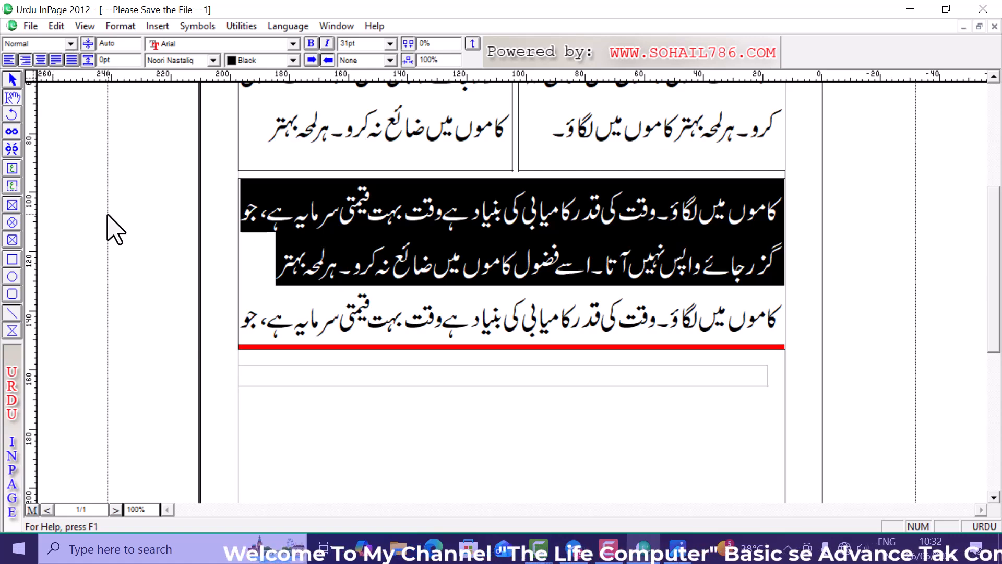
{"action": "left_click", "coordinate": [756, 384]}
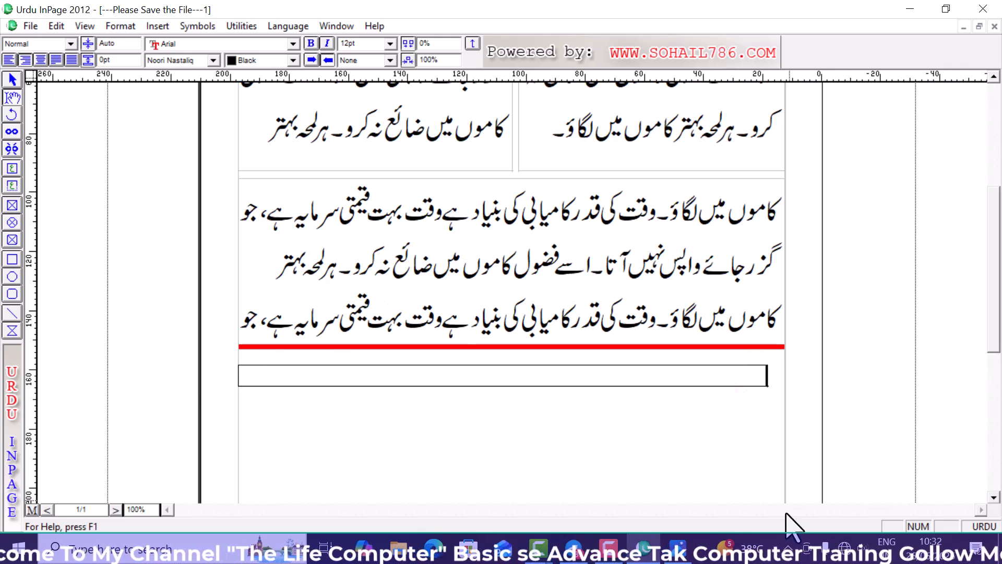
{"action": "type", "text": "کاموں میں لگاؤ۔ وقت کی قدر کامیابی کی بنیاد ہے وقت بہت قیمتی سرمایہ ہے، جو گزر جائے واپس نہیں آتا۔ اسے فضول کاموں میں ضائع نہ کرو۔ ہر لمحہ بہتر"}
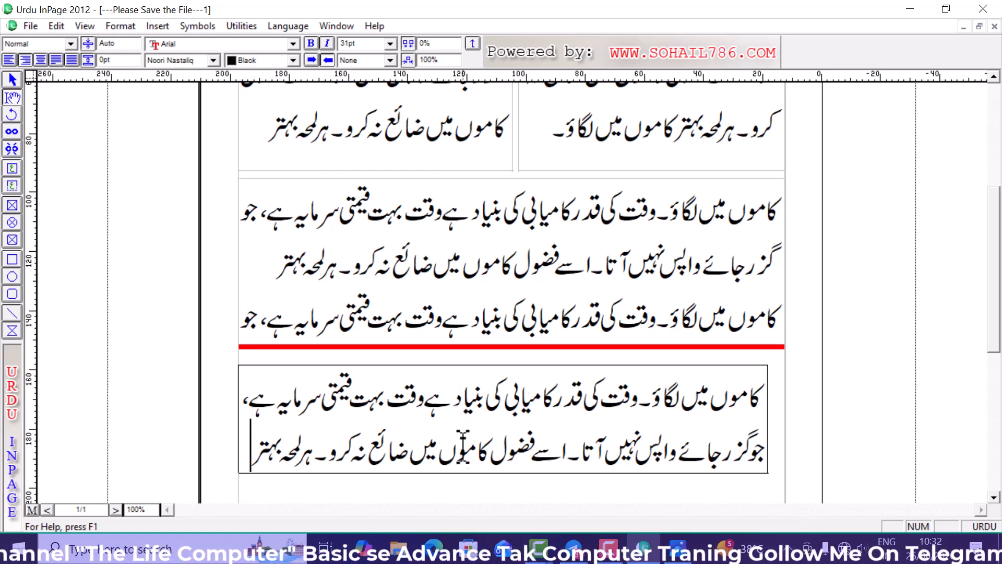
{"action": "scroll", "coordinate": [461, 472], "scroll_direction": "down", "scroll_amount": 5}
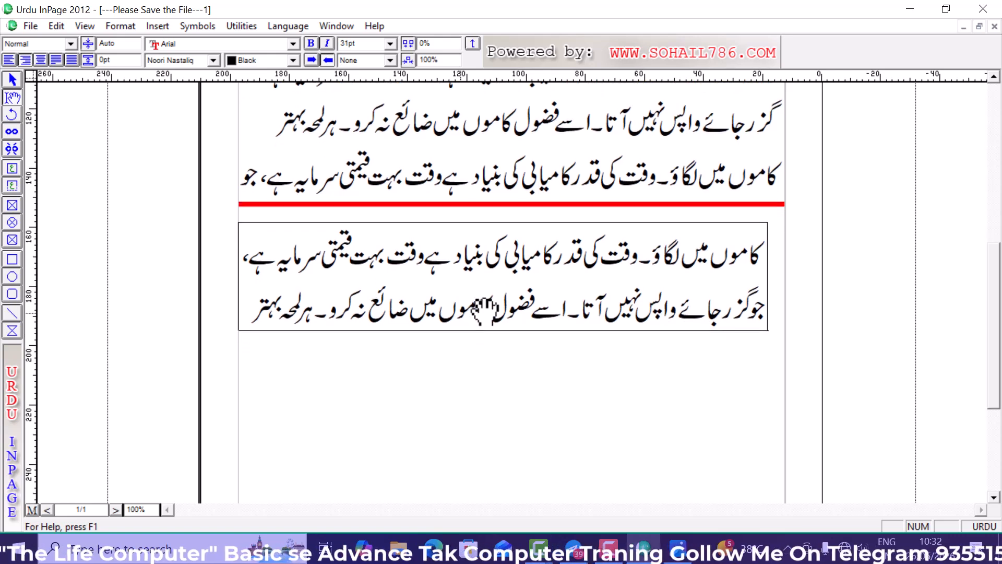
{"action": "type", "text": "کاموں میں لگاؤ۔وقت کی قدر کامیابی کی بنیاد ہے وقت بہت قیمتی سرمایہ ہے، جوگزر جائے واپس نہیں آتا۔اسے فضول کاموں میں ضائع نہ کرو۔ ہرلمحہ بہتر"}
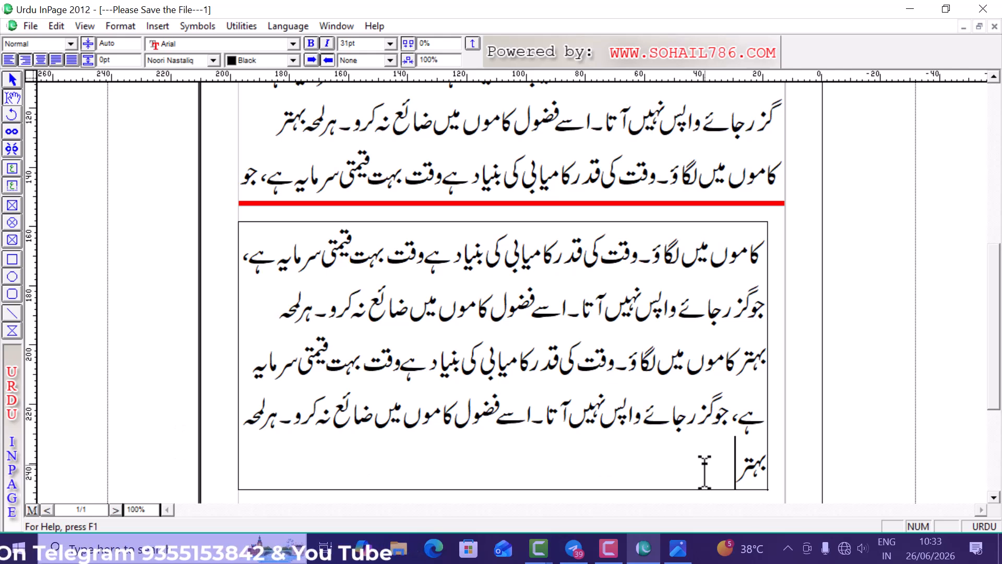
Go back up the page and examine the linked boxes and the heading above the expanded title text box
{"action": "left_click", "coordinate": [994, 77]}
{"action": "left_click", "coordinate": [994, 77]}
{"action": "left_click", "coordinate": [993, 77]}
{"action": "left_click", "coordinate": [993, 77]}
{"action": "left_click", "coordinate": [993, 77]}
{"action": "left_click", "coordinate": [994, 77]}
{"action": "left_click", "coordinate": [993, 77]}
{"action": "left_click", "coordinate": [994, 77]}
{"action": "left_click", "coordinate": [994, 77]}
{"action": "left_click", "coordinate": [993, 77]}
{"action": "left_click", "coordinate": [994, 76]}
{"action": "left_click", "coordinate": [993, 76]}
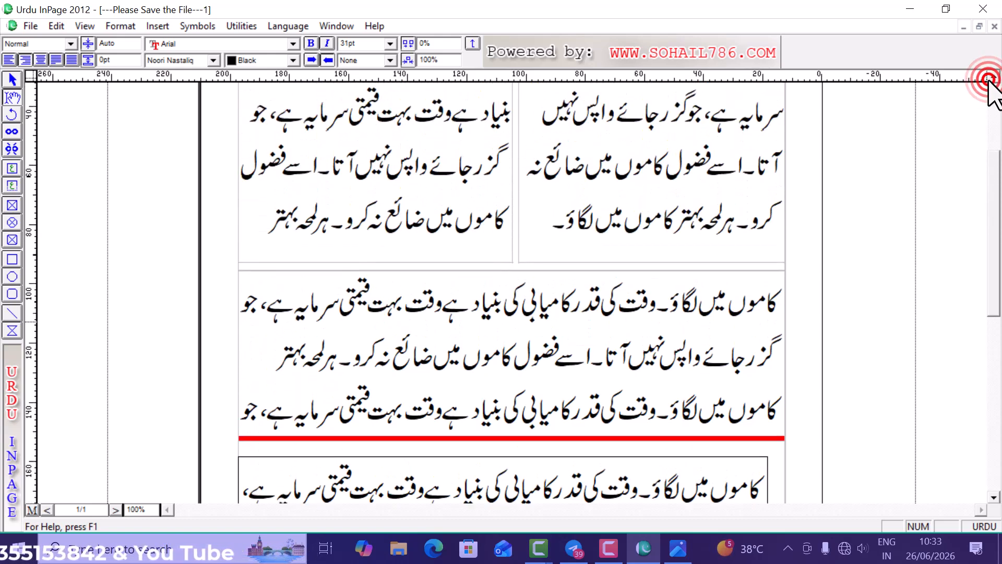
{"action": "left_click", "coordinate": [993, 76]}
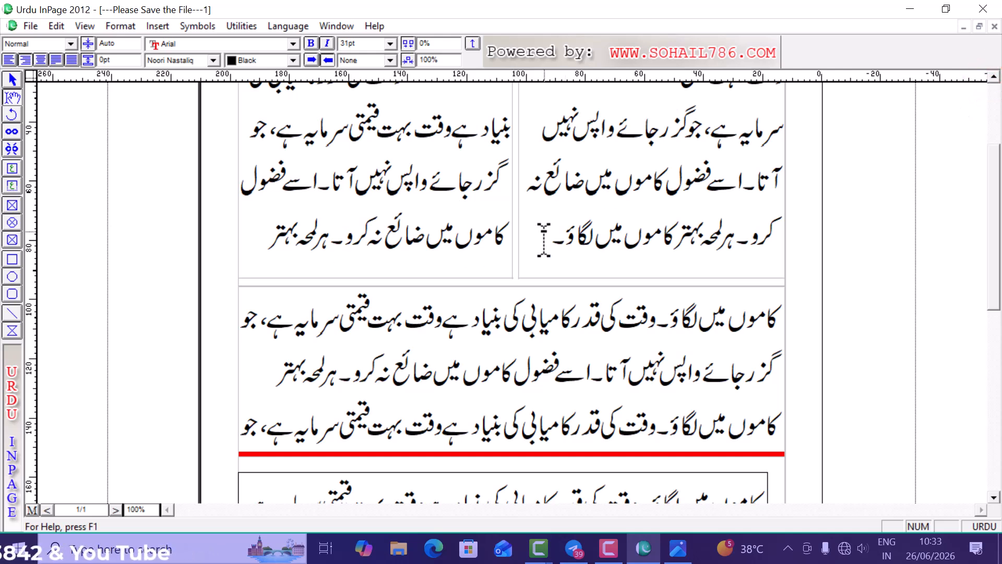
{"action": "left_click", "coordinate": [993, 77]}
{"action": "left_click", "coordinate": [993, 77]}
{"action": "left_click", "coordinate": [993, 77]}
{"action": "left_click", "coordinate": [993, 77]}
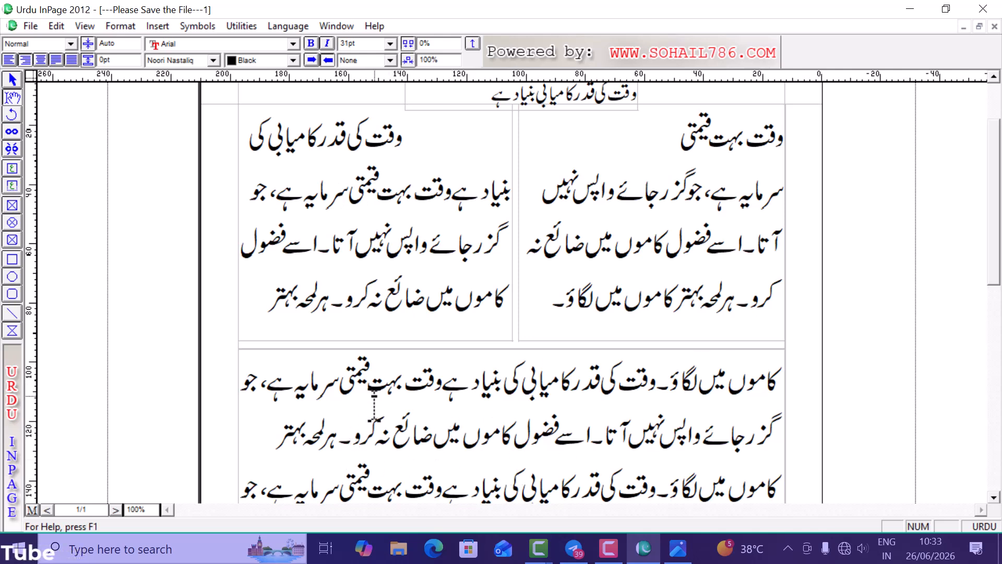
Break the link between the upper-left text box and the full-width box below, and leave unlinking mode
{"action": "left_click", "coordinate": [12, 148]}
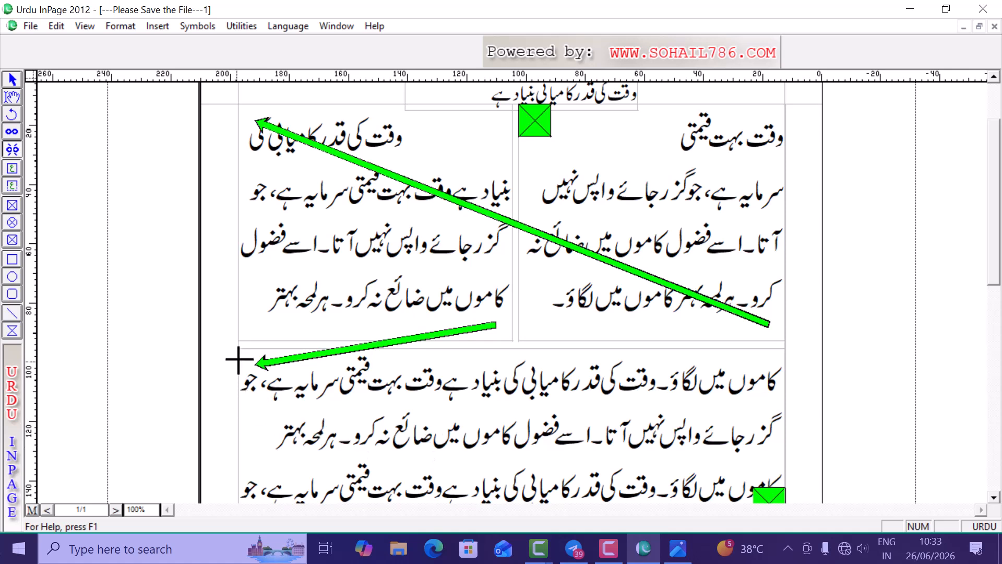
{"action": "left_click", "coordinate": [258, 362]}
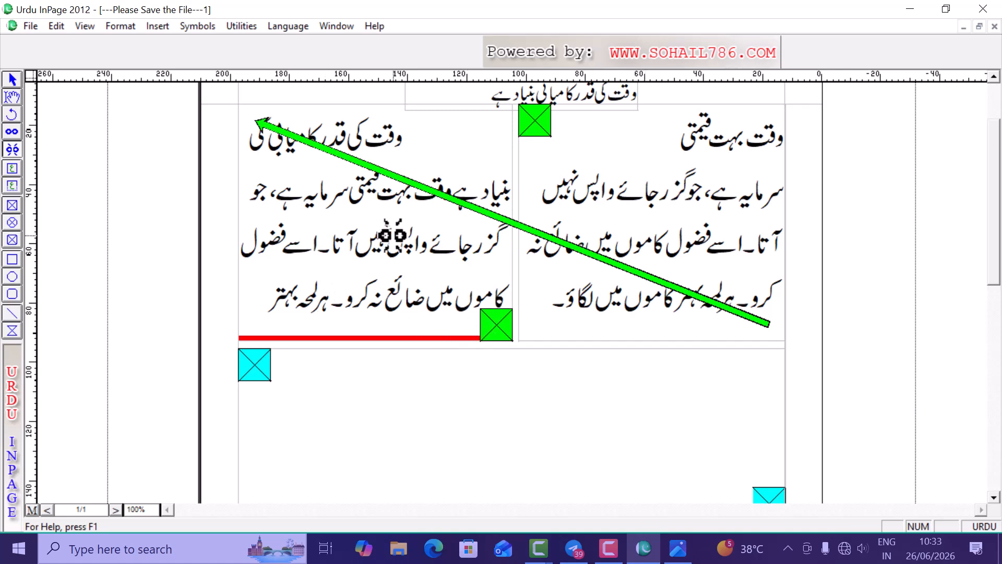
{"action": "left_click", "coordinate": [12, 79]}
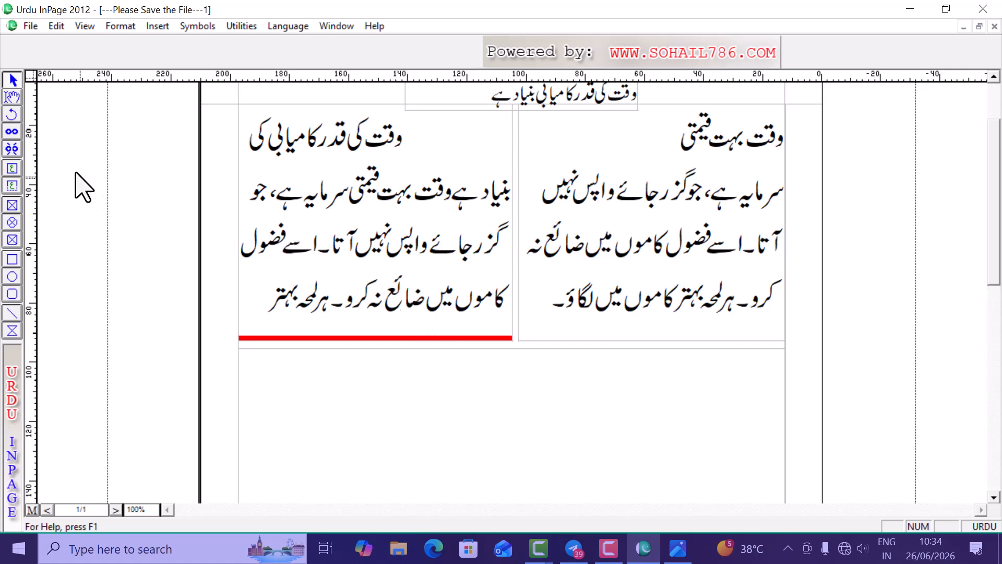
Break the link between the upper-right and upper-left text boxes, and return to the selection tool
{"action": "left_click", "coordinate": [12, 149]}
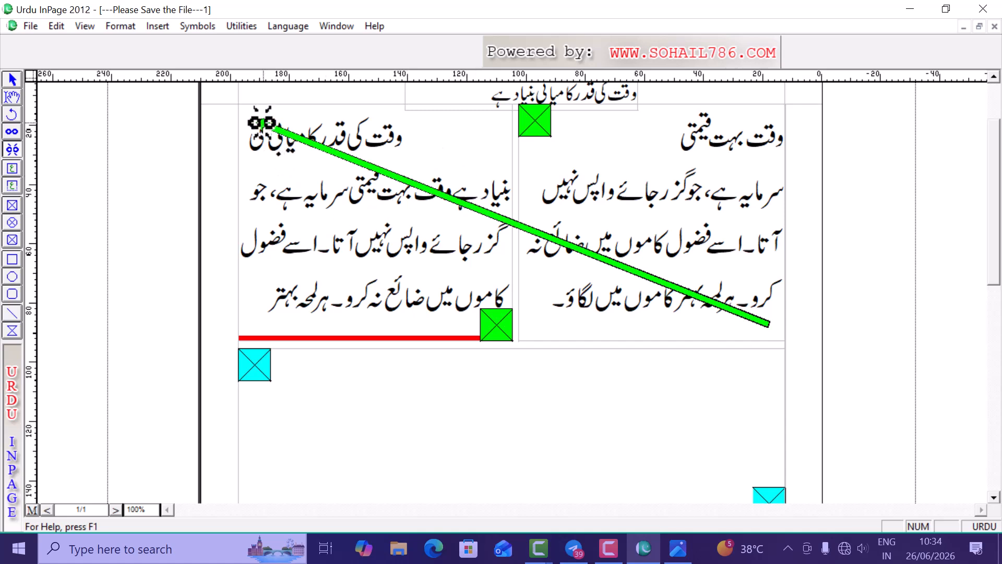
{"action": "left_click", "coordinate": [262, 122]}
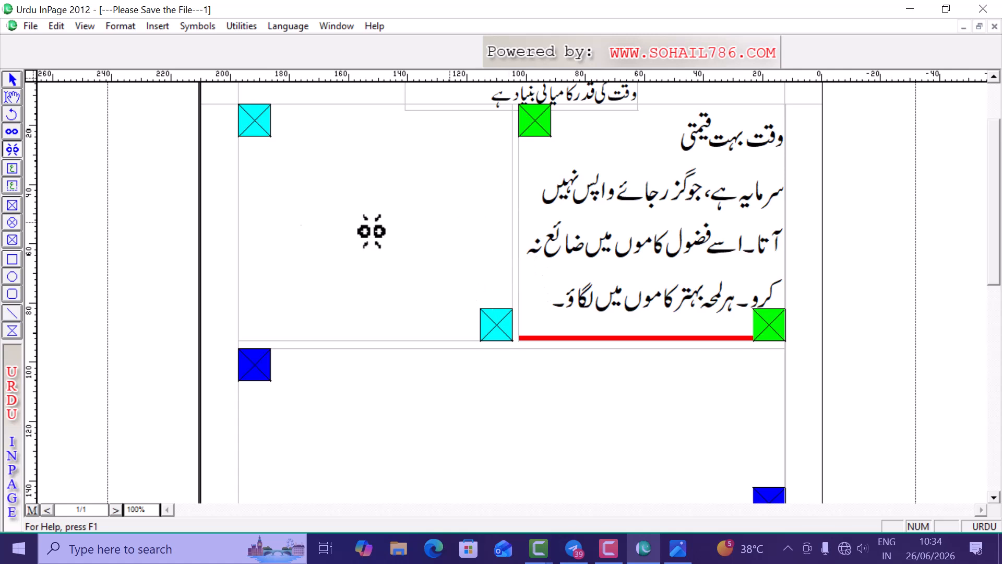
{"action": "left_click", "coordinate": [13, 80]}
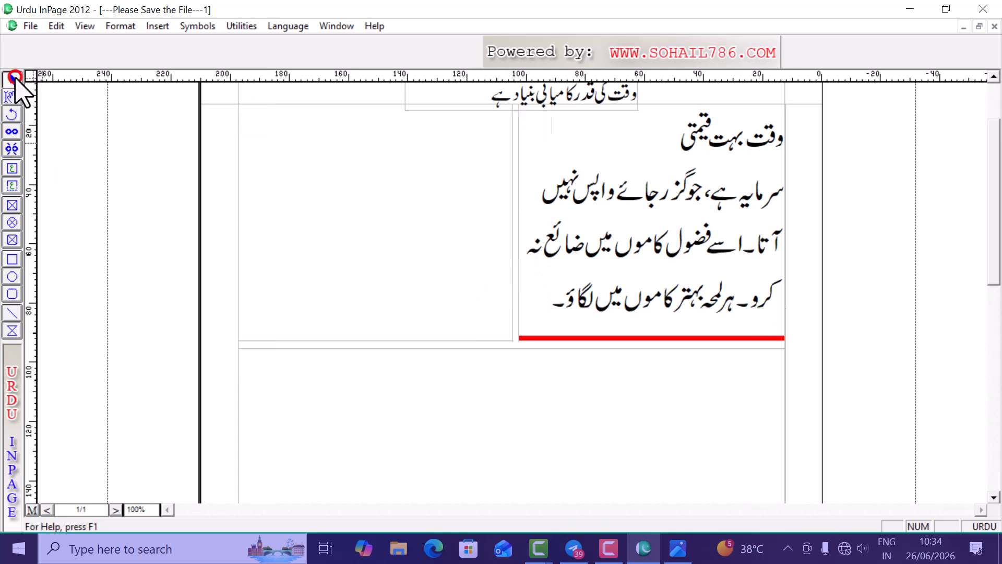